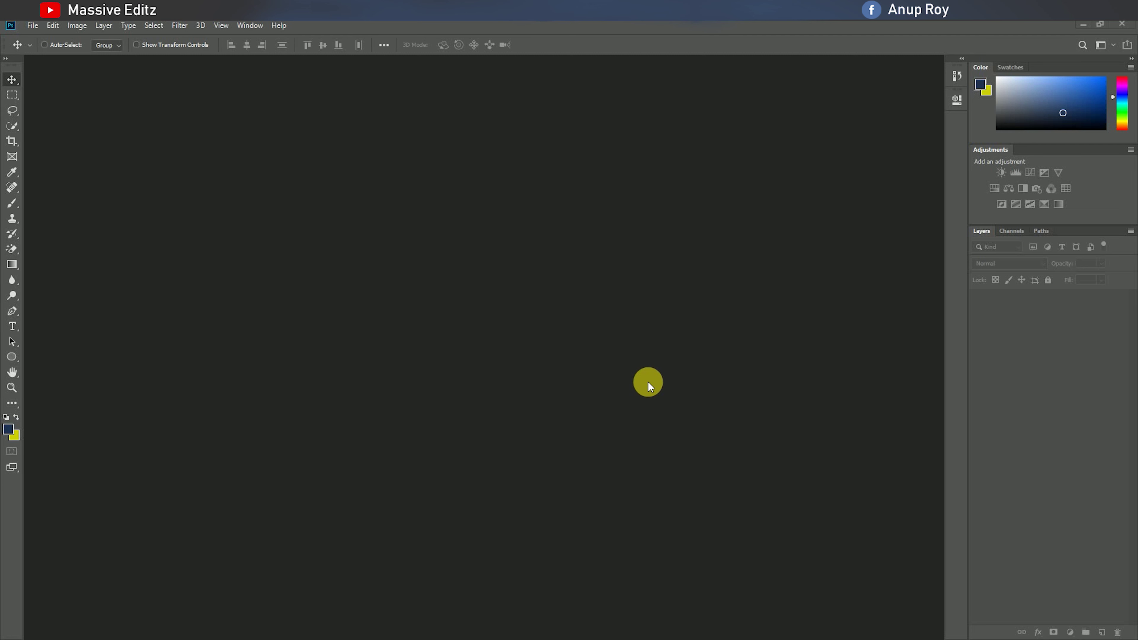
Step: Create a new white 1920×1080 px, 300 ppi document and dock its window as a tab
left_click(32, 25)
left_click(43, 48)
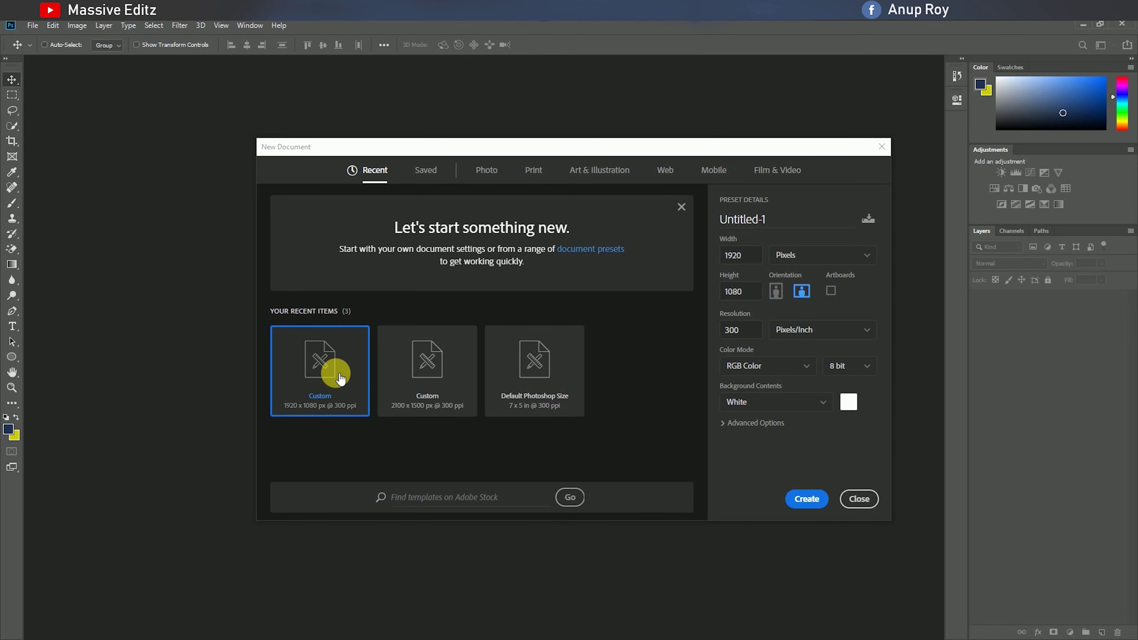
left_click(807, 499)
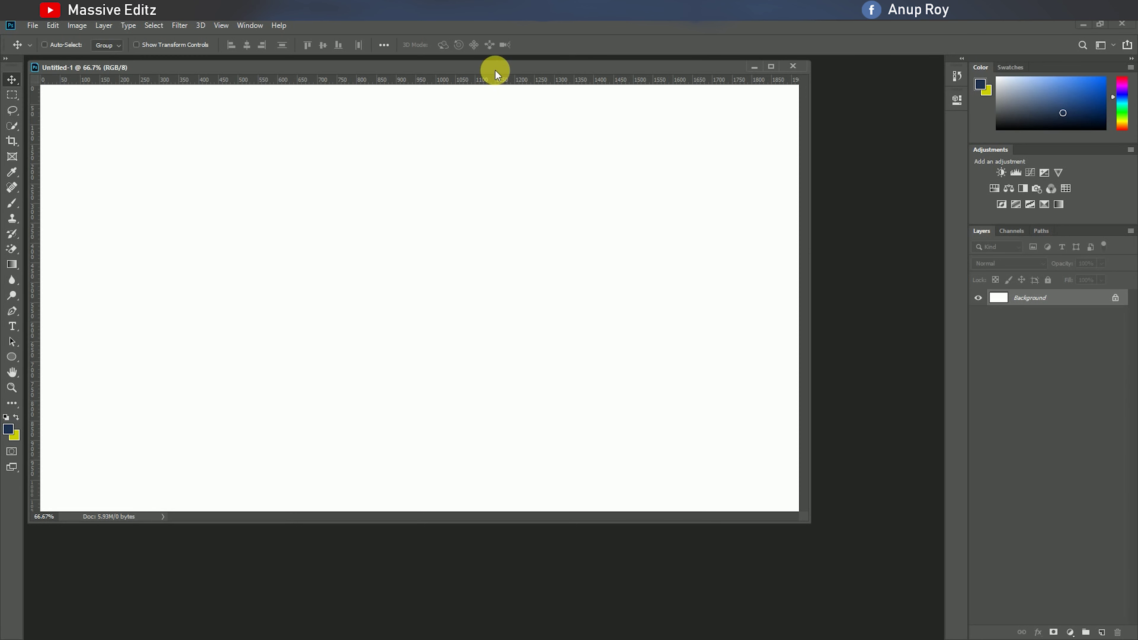
left_click_drag(495, 70, 536, 60)
Step: Unlock the Background as Layer 0, duplicate it, and add a dark navy Solid Color fill layer
left_click(1115, 299)
key("ctrl+j")
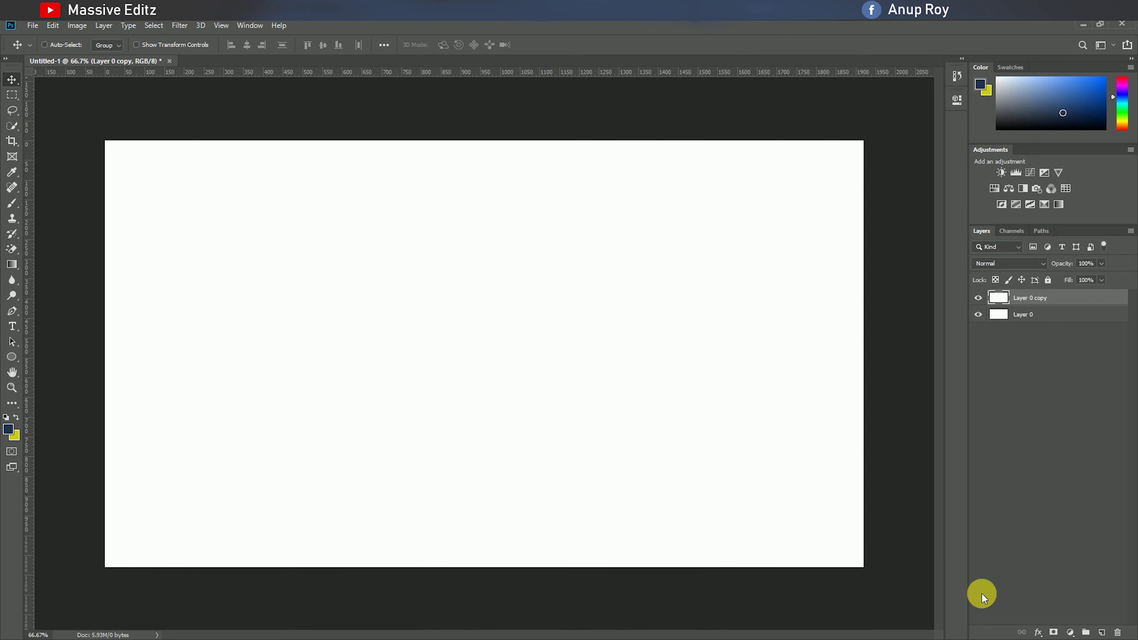
left_click(1071, 632)
left_click(1059, 423)
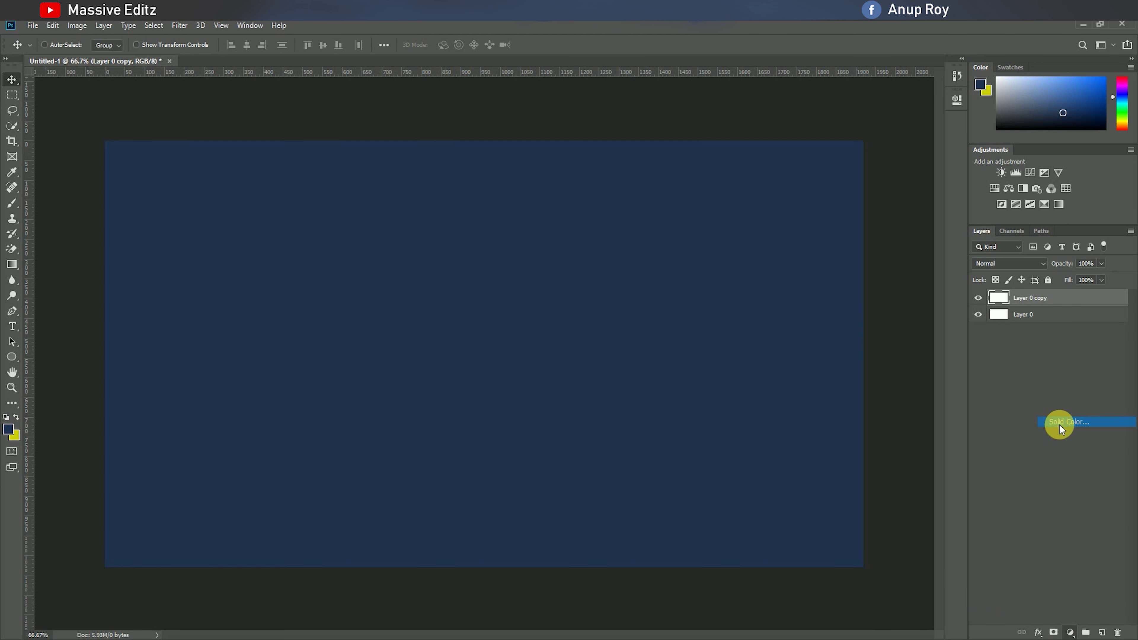
left_click(678, 164)
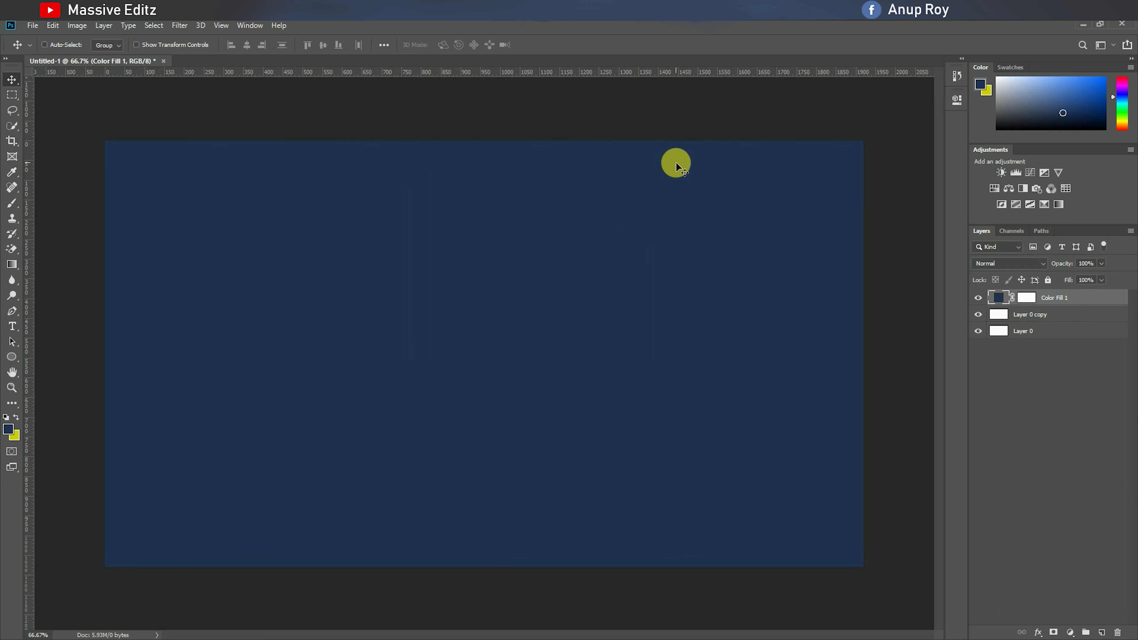
left_click(11, 361)
Step: Draw a roughly 597 px yellow-filled circle right of centre and move it up-left
left_click_drag(569, 282, 799, 508)
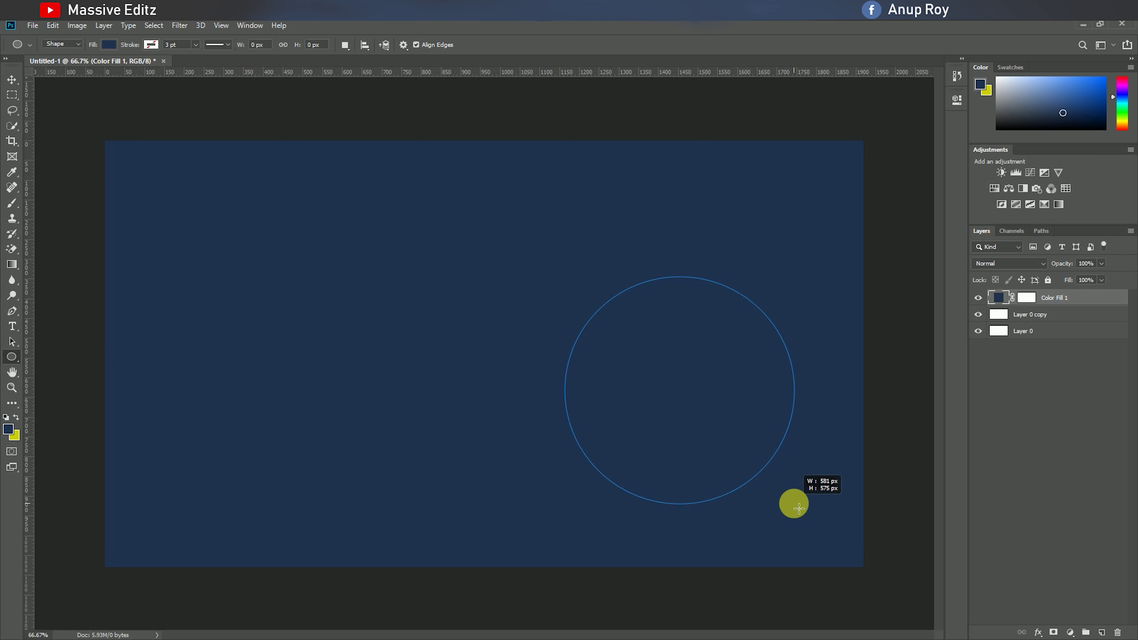
left_click_drag(799, 508, 805, 517)
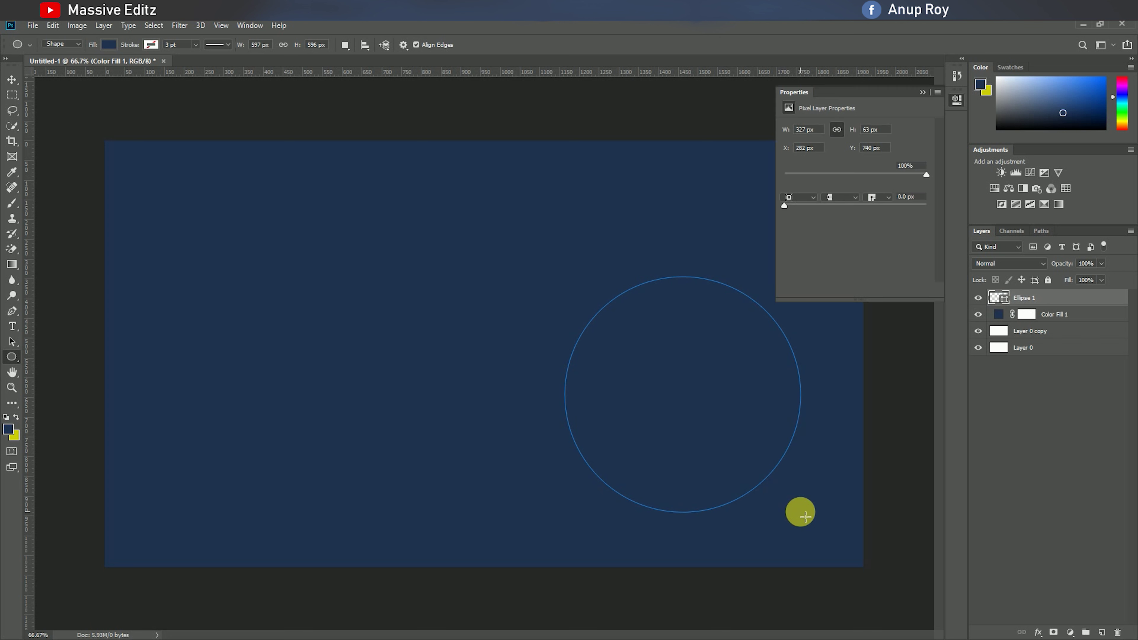
left_click(788, 182)
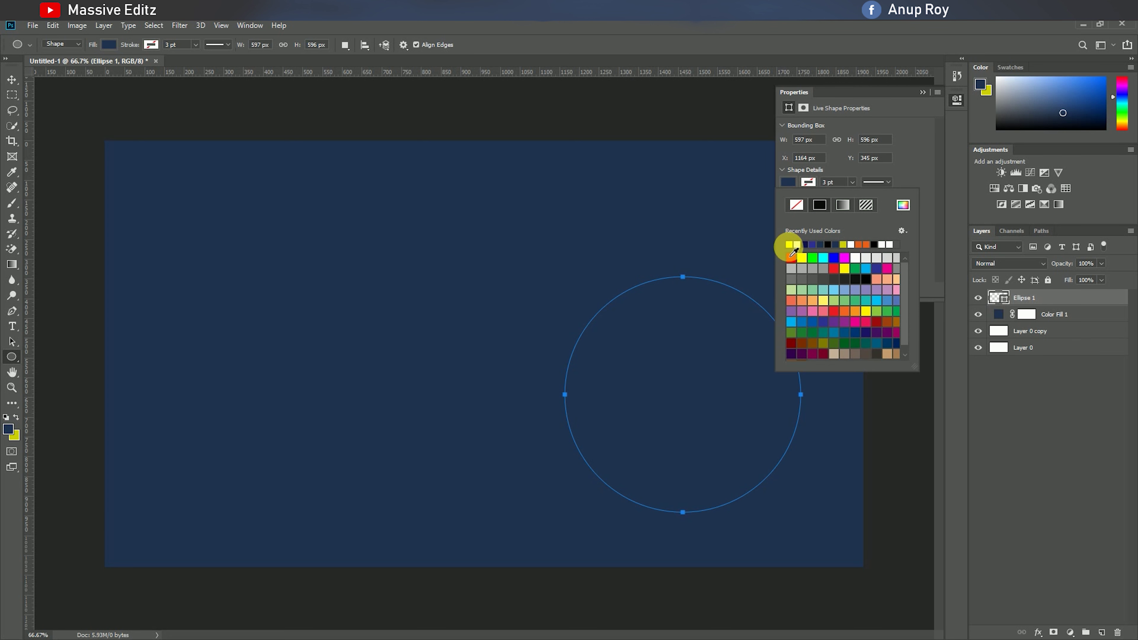
left_click(790, 245)
left_click(922, 92)
left_click(11, 80)
left_click_drag(690, 371, 659, 350)
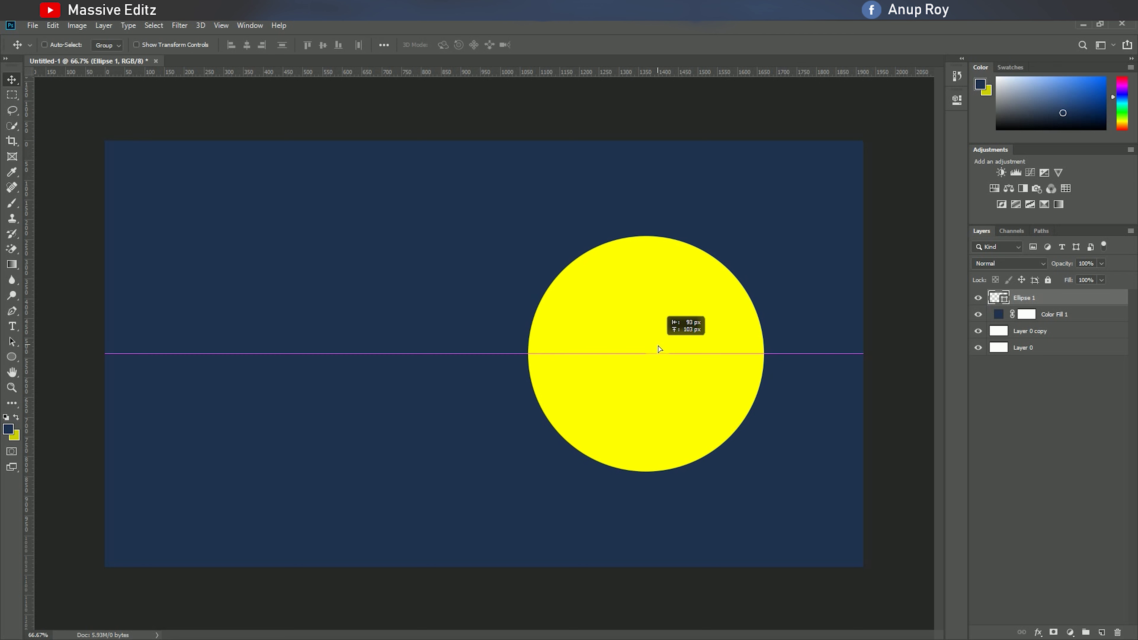
left_click(33, 32)
Step: Open H70505133_8.png and drag the watch into the banner as Layer 1 over the circle
left_click(256, 112)
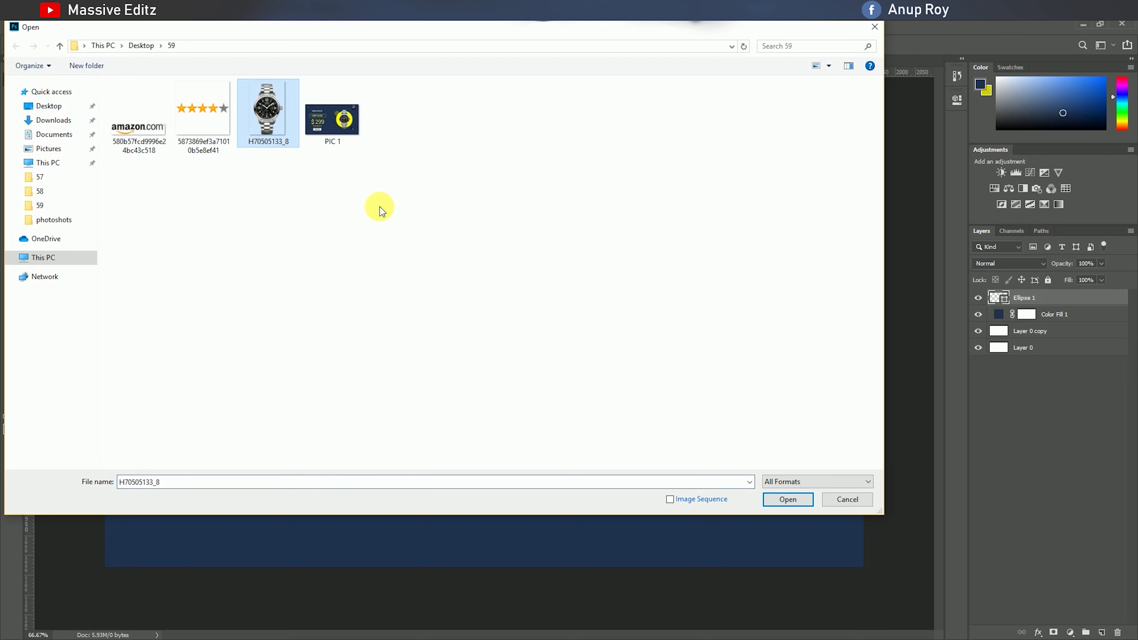
left_click(787, 500)
left_click_drag(271, 321, 661, 349)
left_click(361, 73)
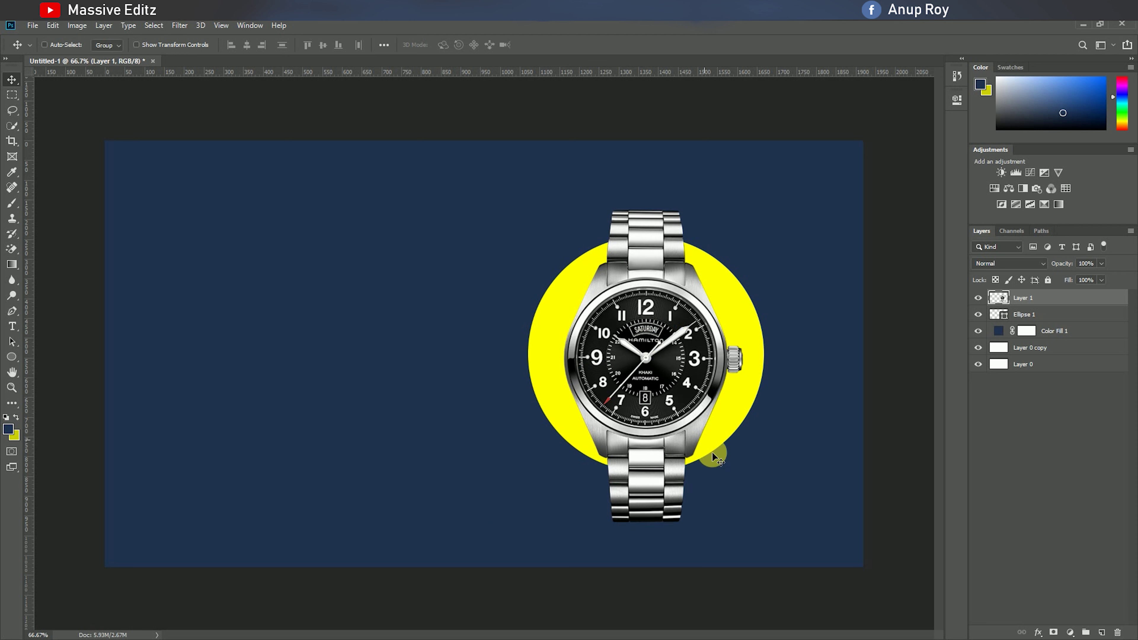
left_click(1049, 316)
Step: Enlarge the yellow circle proportionally and shift it slightly lower
key("ctrl+t")
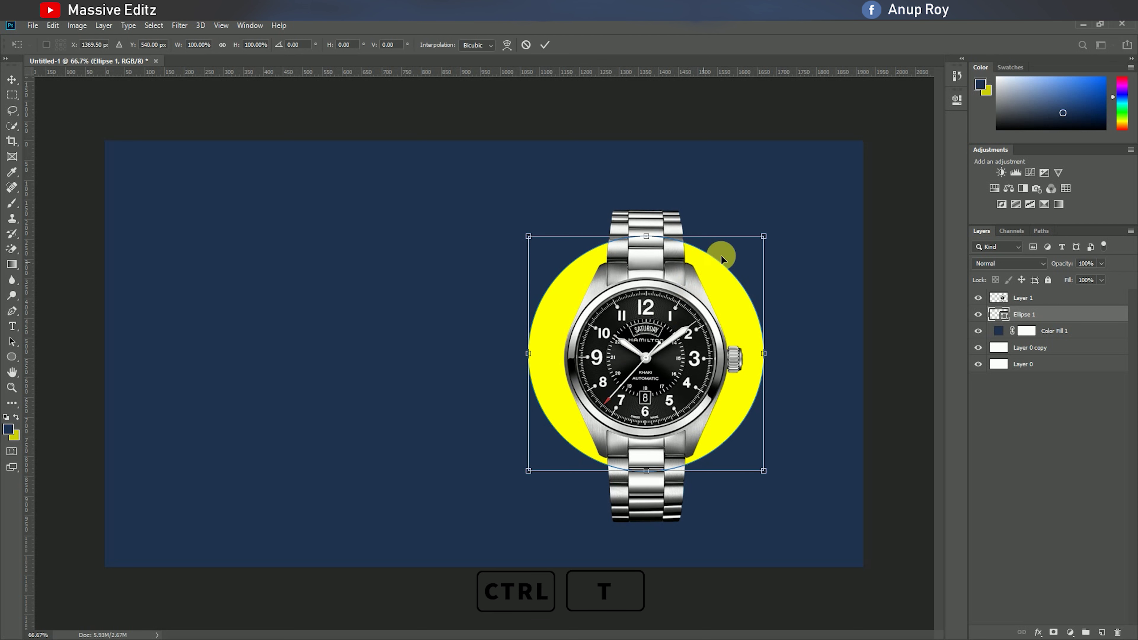
left_click_drag(763, 236, 817, 186)
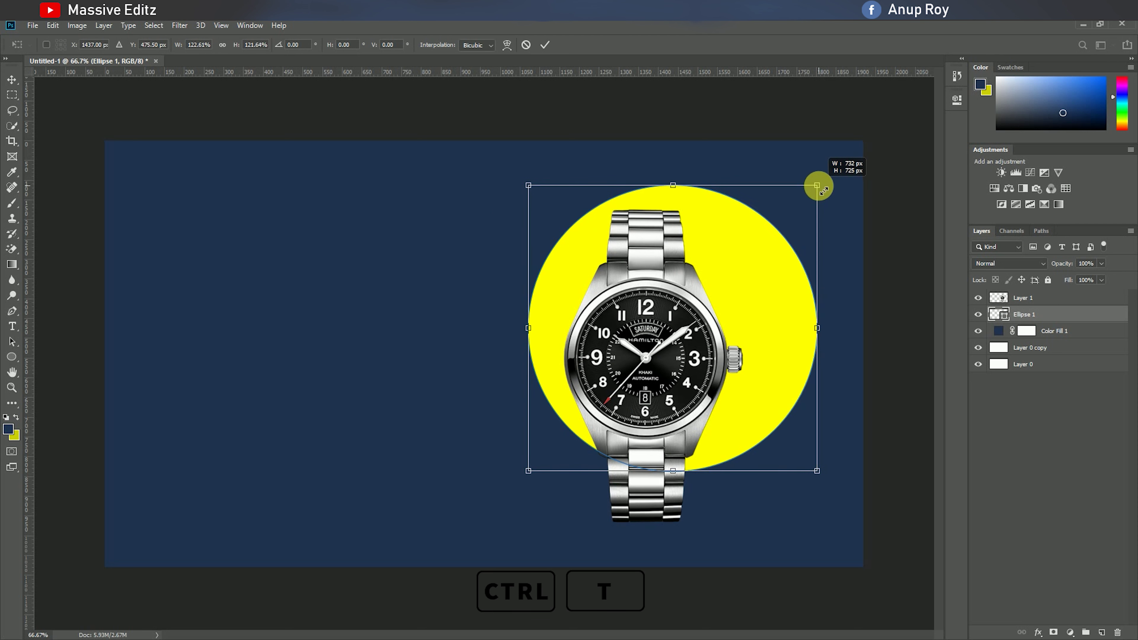
left_click(222, 45)
mouse_move(775, 354)
left_mouse_down()
mouse_move(774, 380)
mouse_move(756, 379)
left_mouse_up()
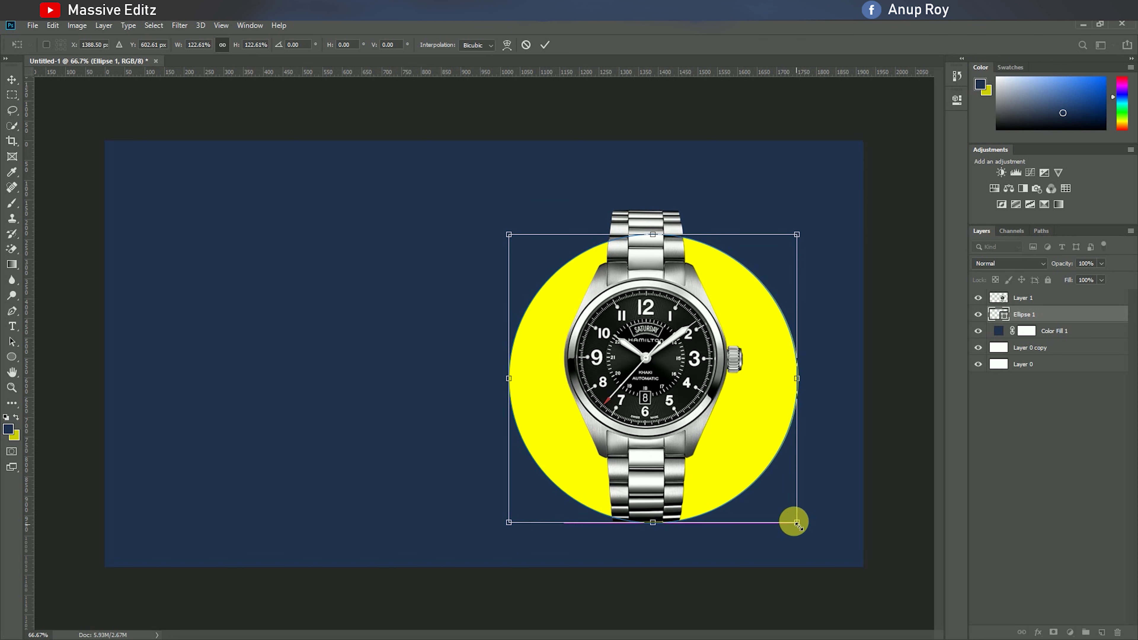
left_click_drag(797, 522, 787, 513)
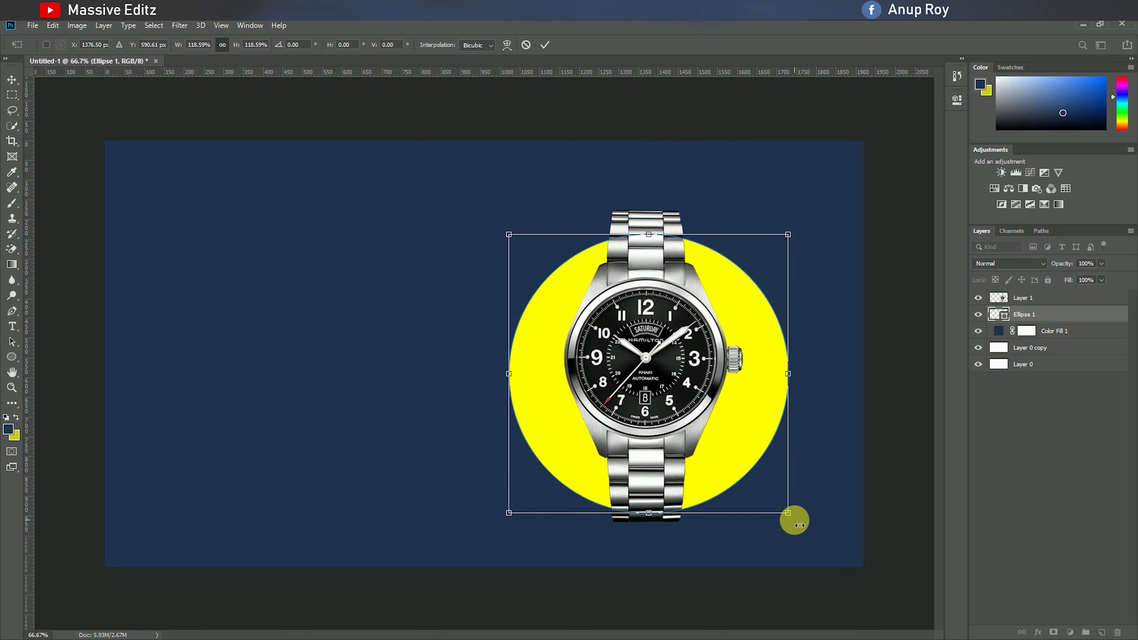
left_click(546, 45)
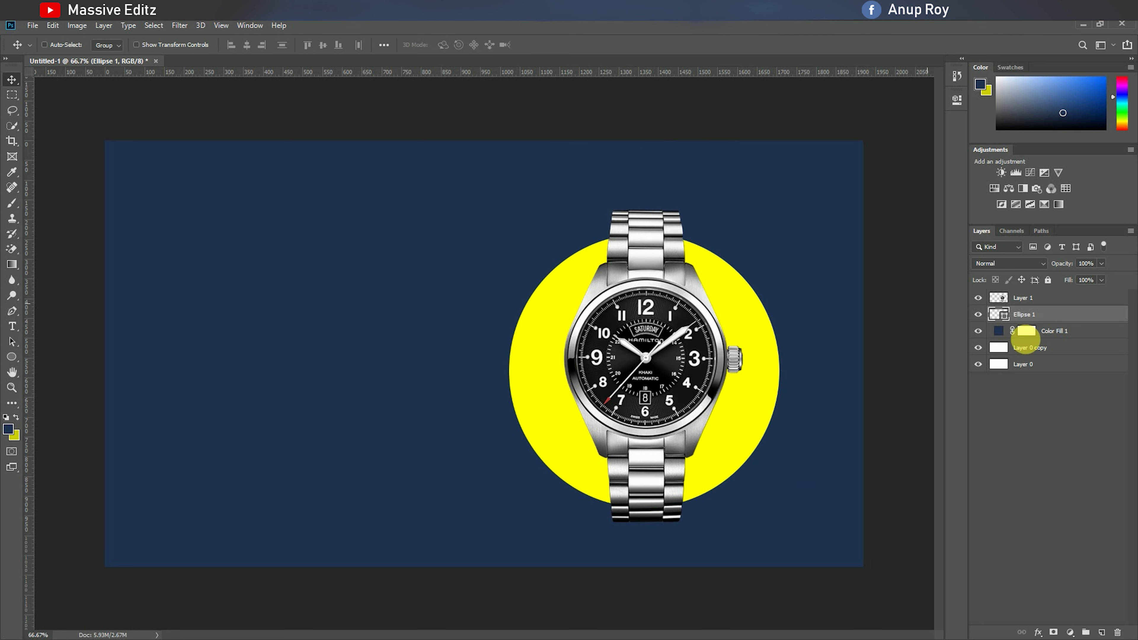
Step: Scale the watch to about 98%, centre it on the circle, then move both up-right together
left_click(1034, 297)
key("ctrl+t")
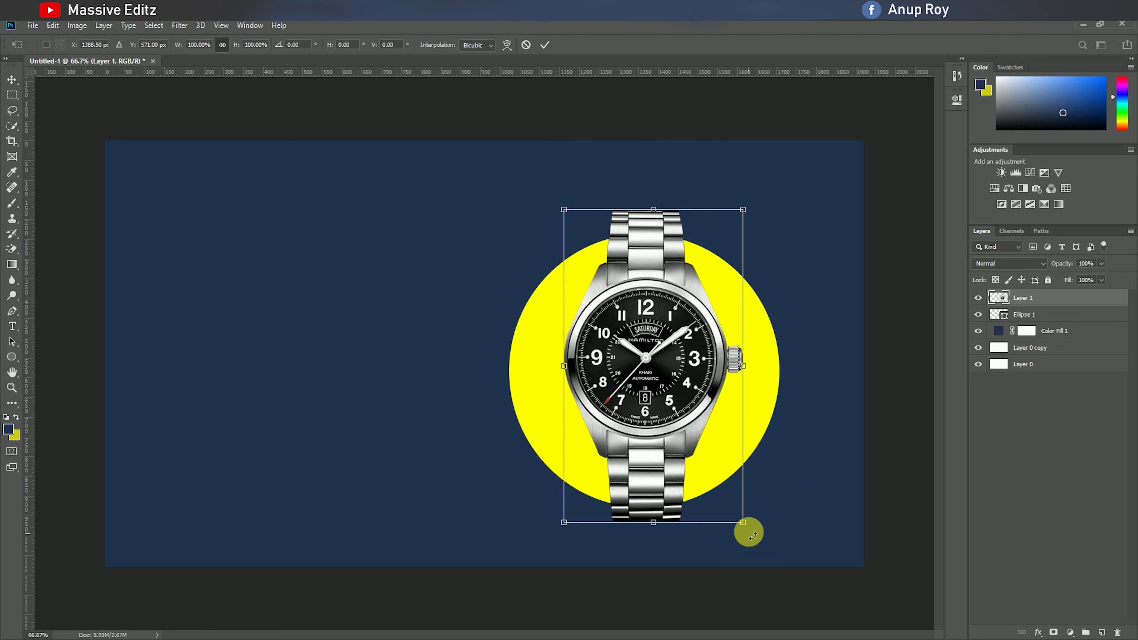
left_click_drag(743, 522, 735, 516)
left_click(545, 44)
left_click_drag(642, 392, 644, 401)
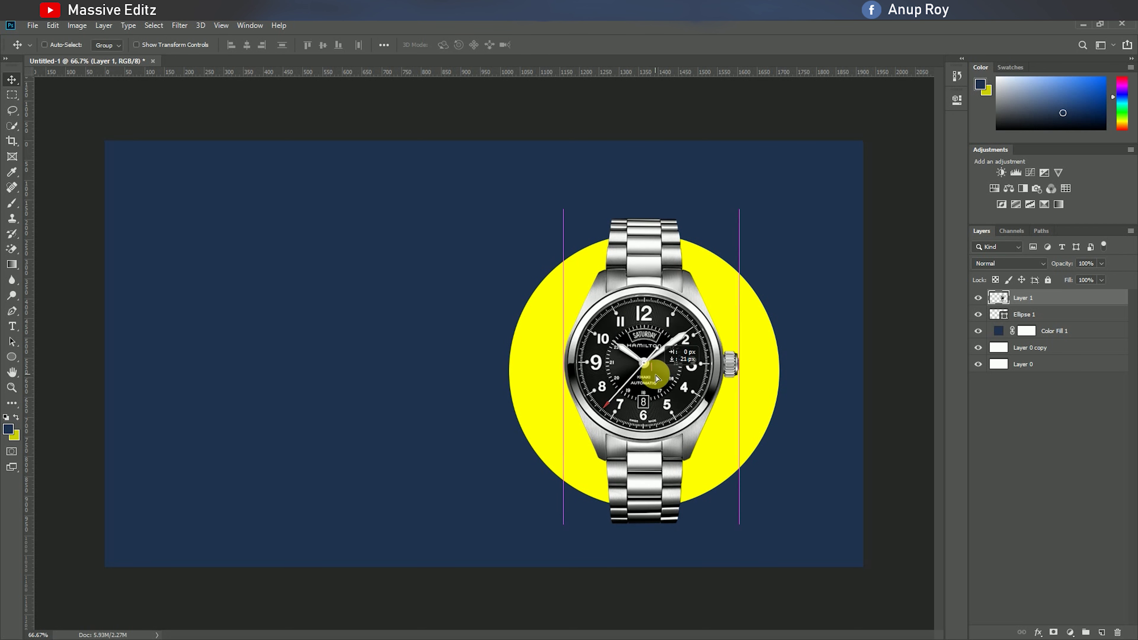
key("Left")
key("Left")
key("Left")
key("Left")
key("Left")
key("Left")
key("Left")
key("Left")
key("Left")
key("Down")
key("Down")
key("Down")
key("Down")
left_click(1044, 322, "shift")
left_click_drag(658, 366, 676, 356)
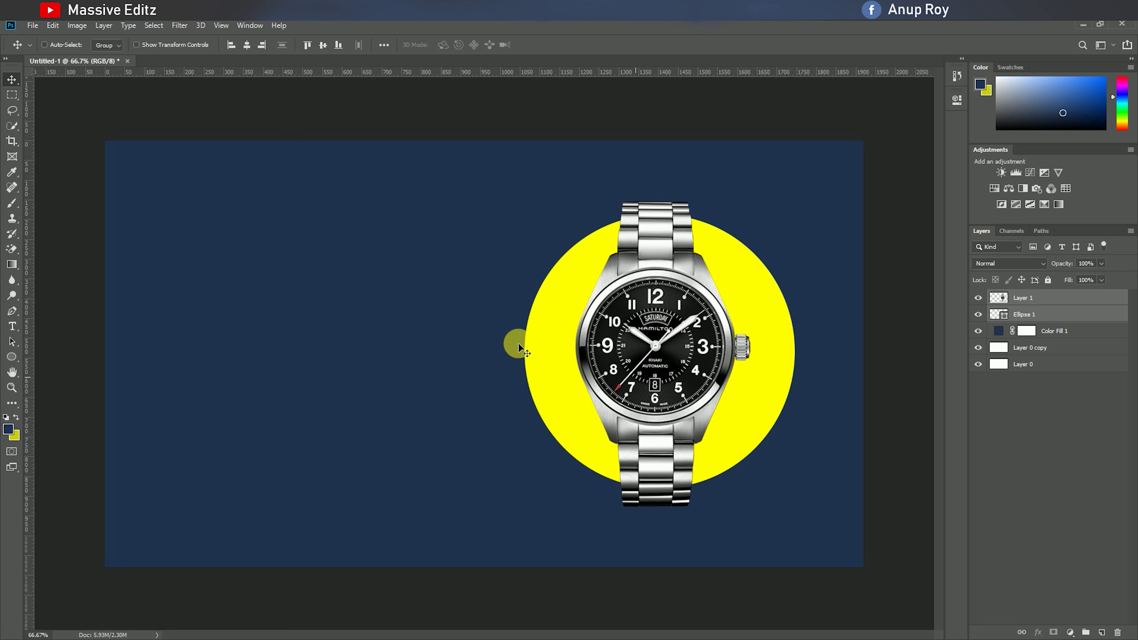
Step: Draw a small ~105 px circle below-right of the yellow circle and fill it dark navy
left_click(12, 358)
left_click_drag(735, 487, 780, 531)
left_click(788, 182)
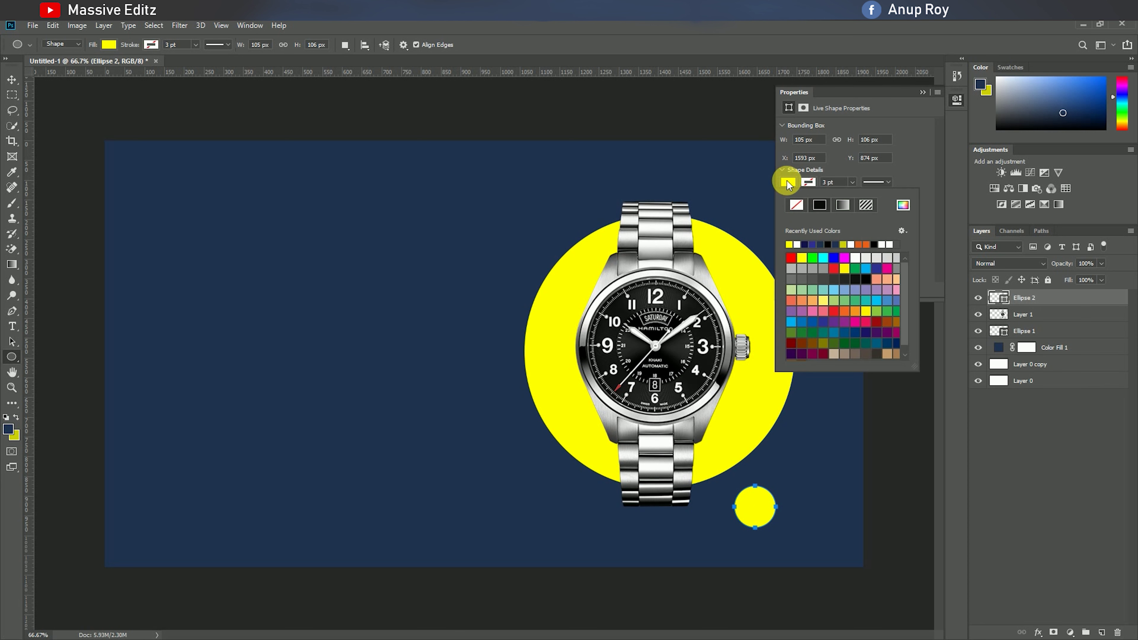
left_click(811, 244)
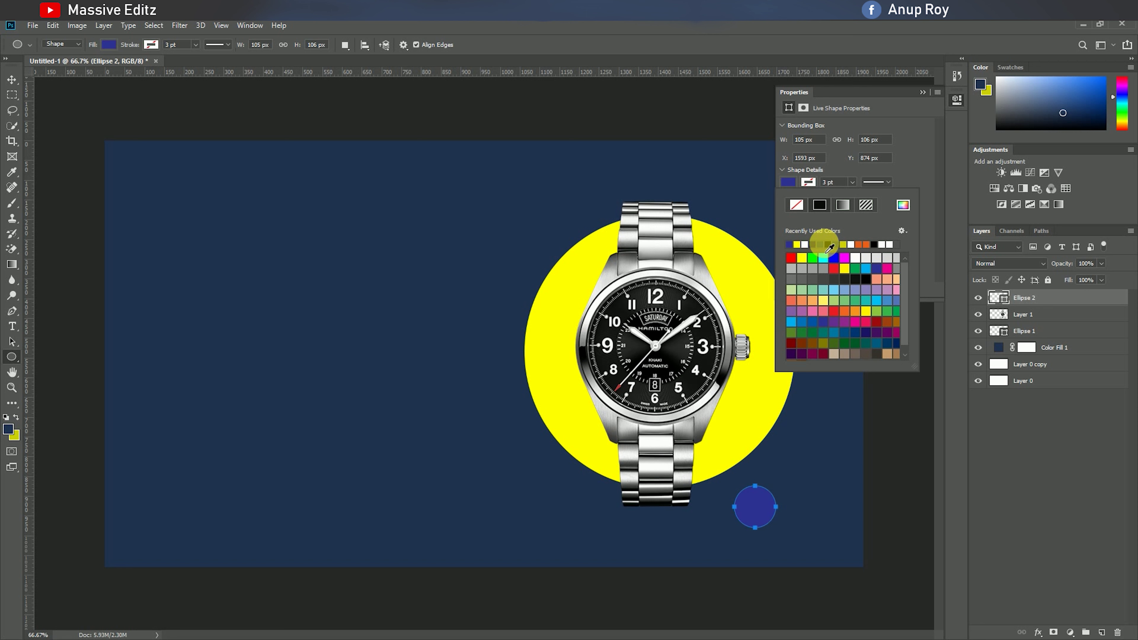
left_click(828, 246)
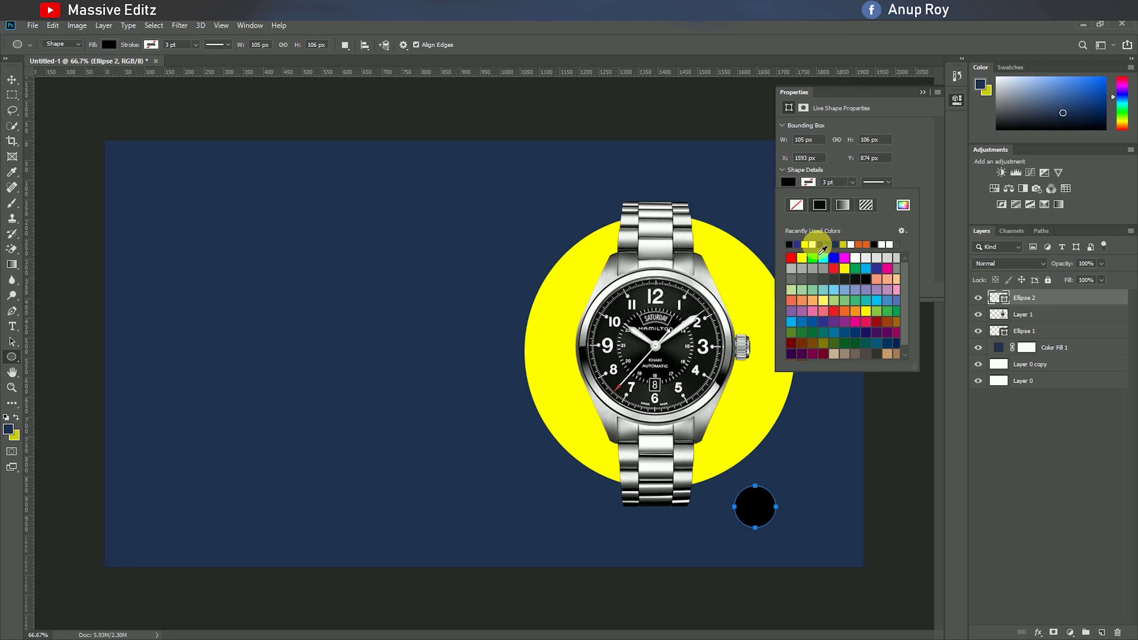
left_click(819, 247)
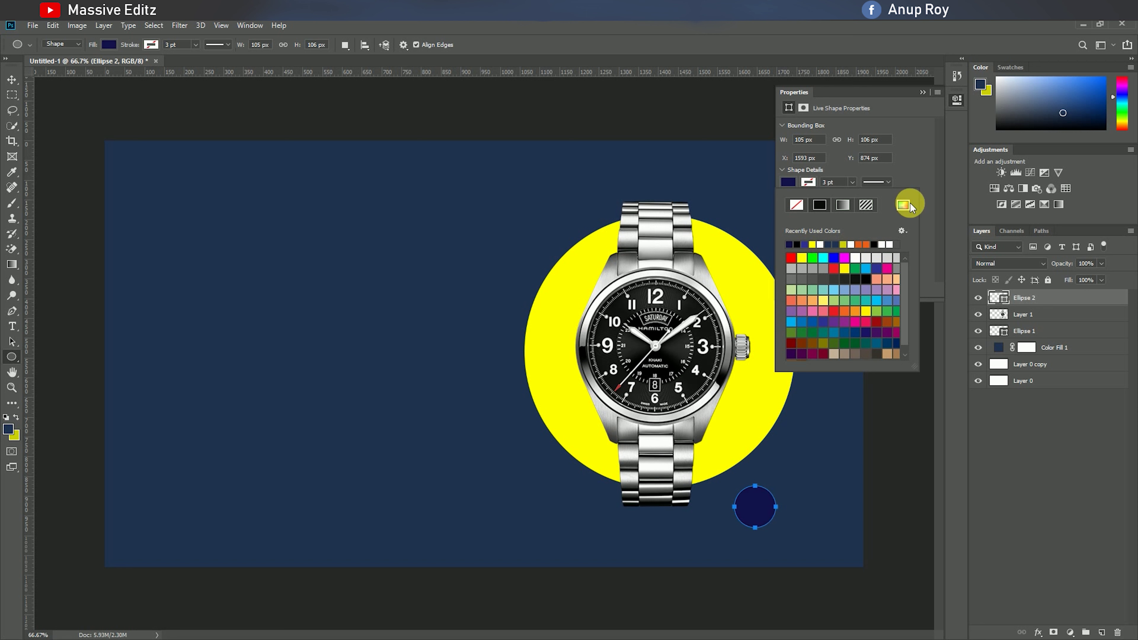
left_click(921, 93)
Step: Nudge the navy circle up and draw a second ~62 px circle beside it
left_click(13, 81)
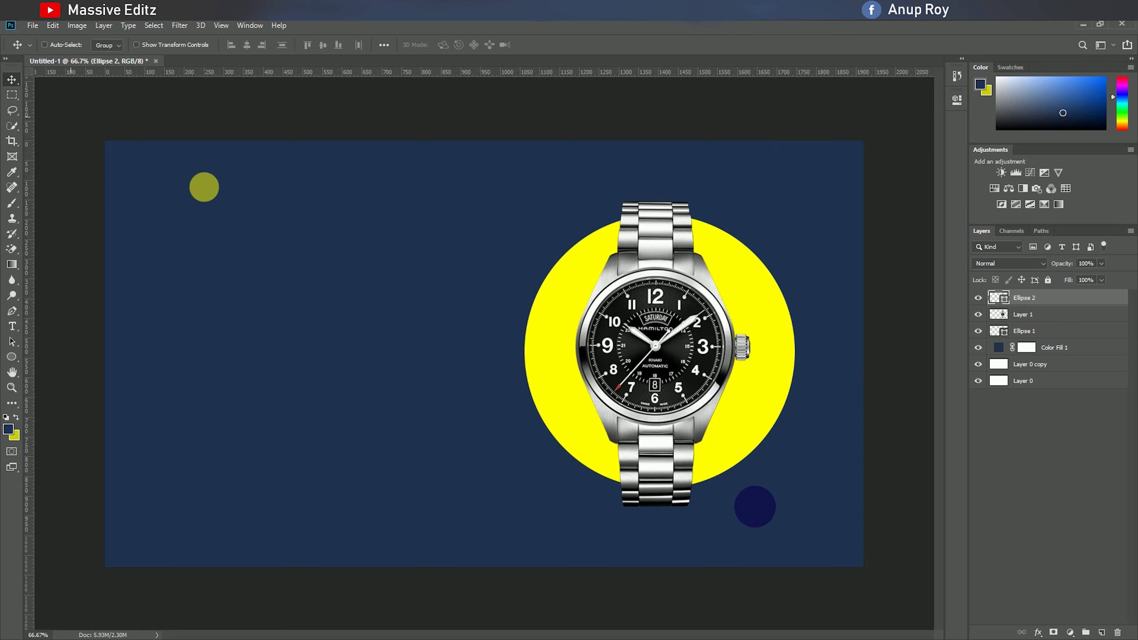
left_click_drag(754, 512, 753, 504)
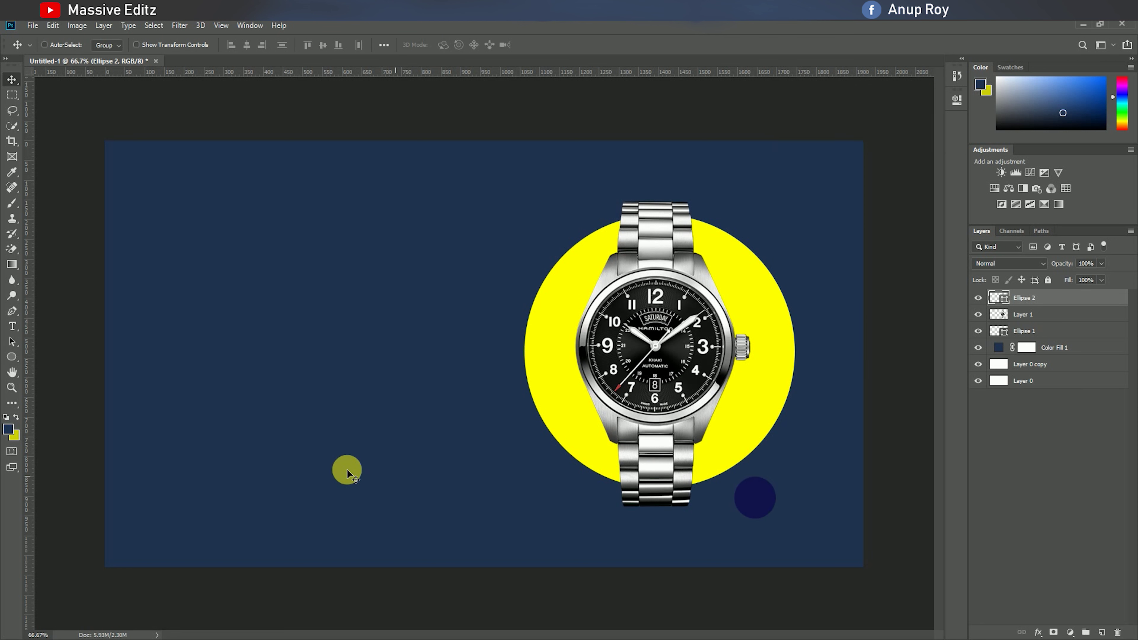
left_click(11, 357)
left_click_drag(810, 534, 786, 508)
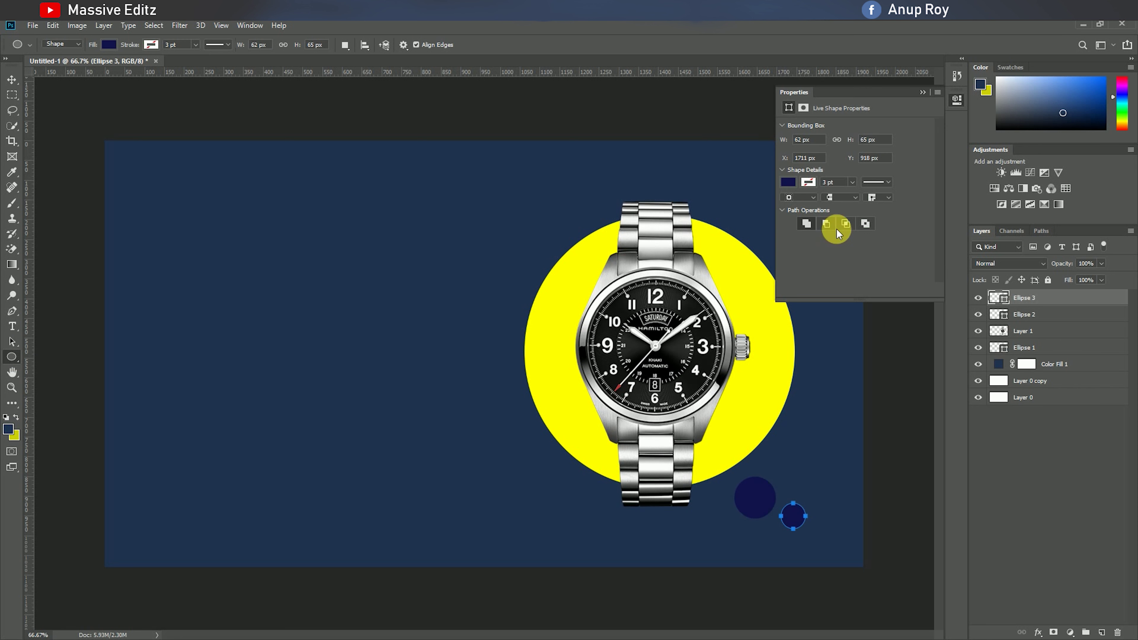
Step: Make the second circle a hollow ring with no fill and a yellow 1.12 pt outline
left_click(784, 183)
left_click(796, 205)
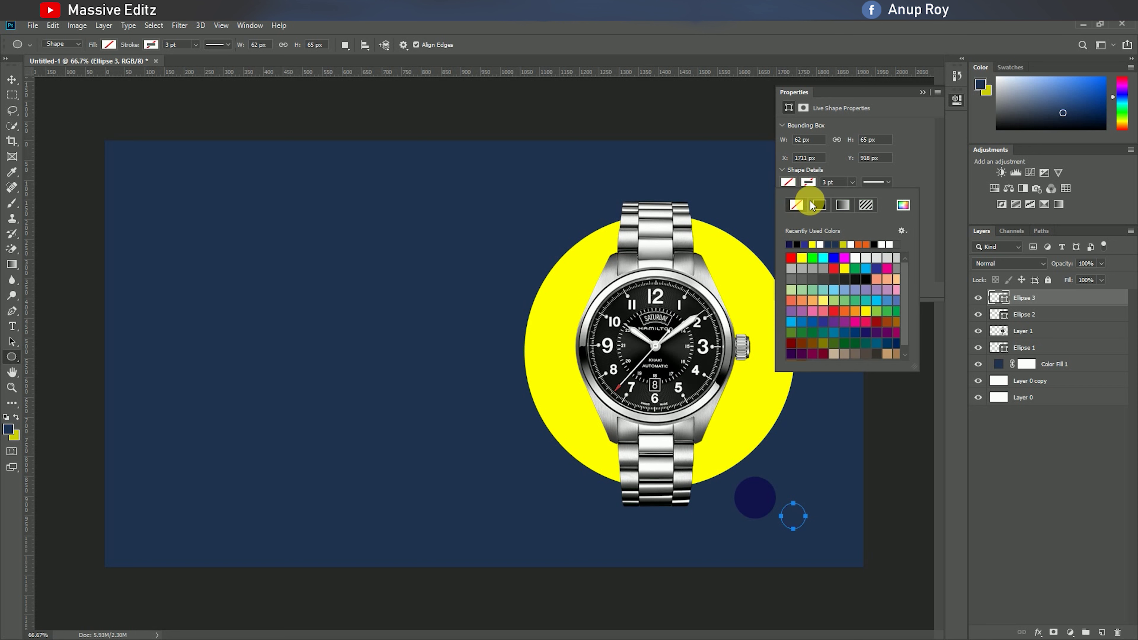
left_click(825, 246)
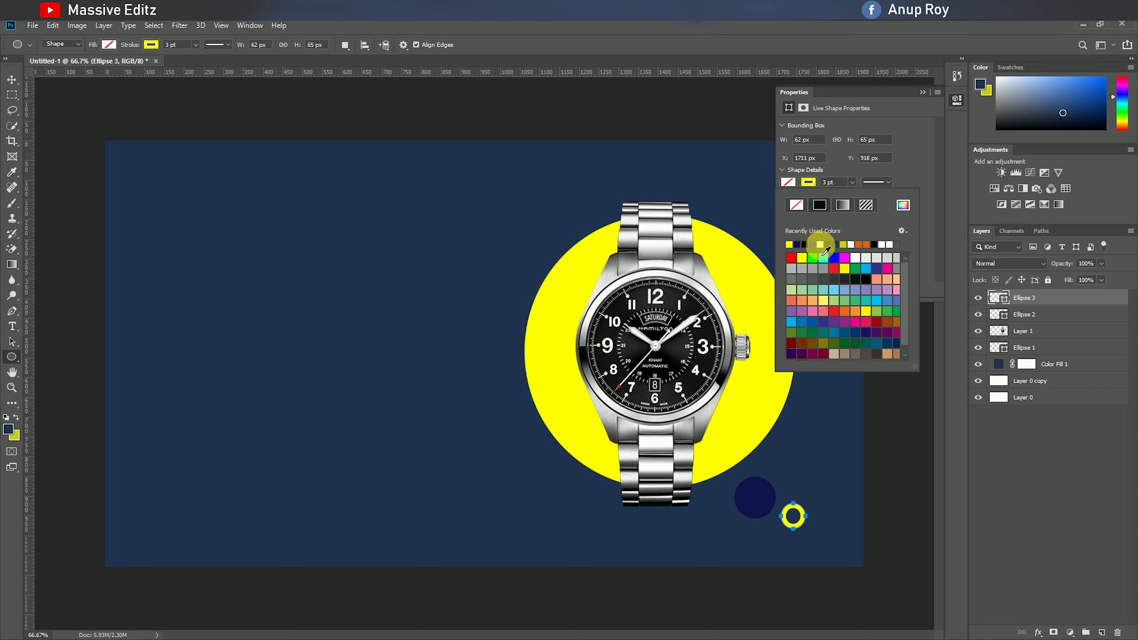
left_click(838, 190)
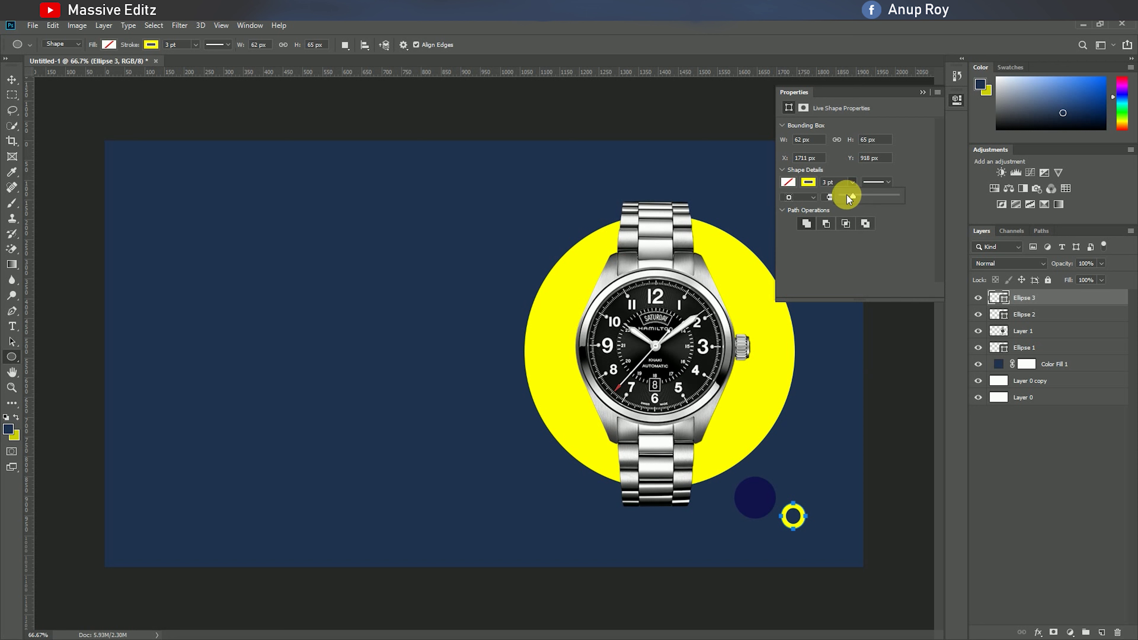
left_click_drag(846, 196, 848, 196)
type("1")
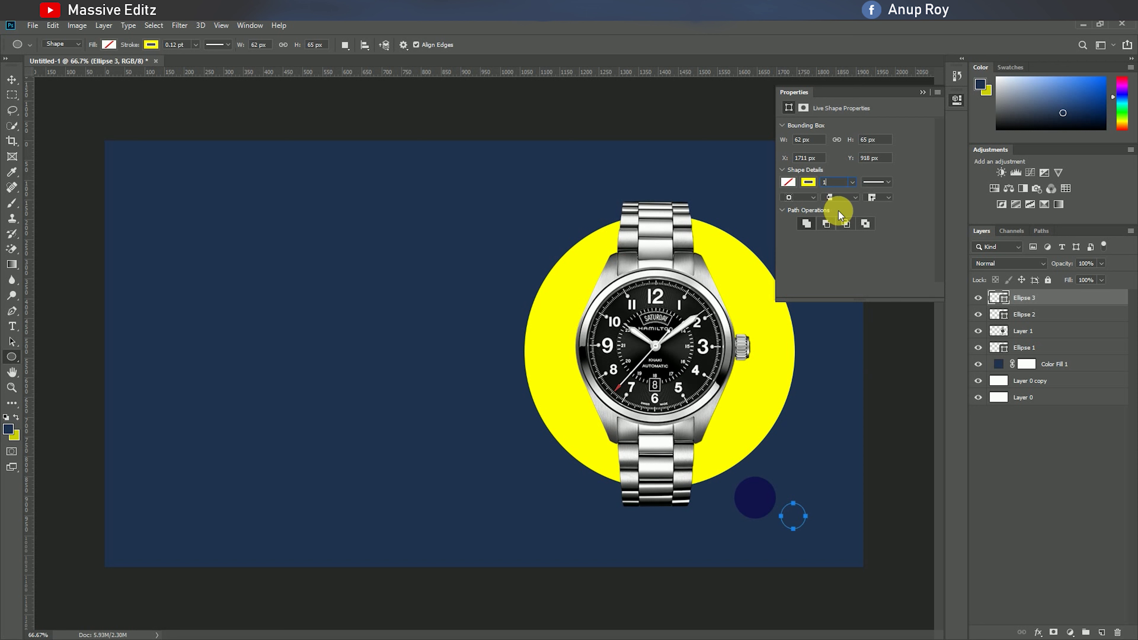
left_click(852, 181)
left_click(889, 219)
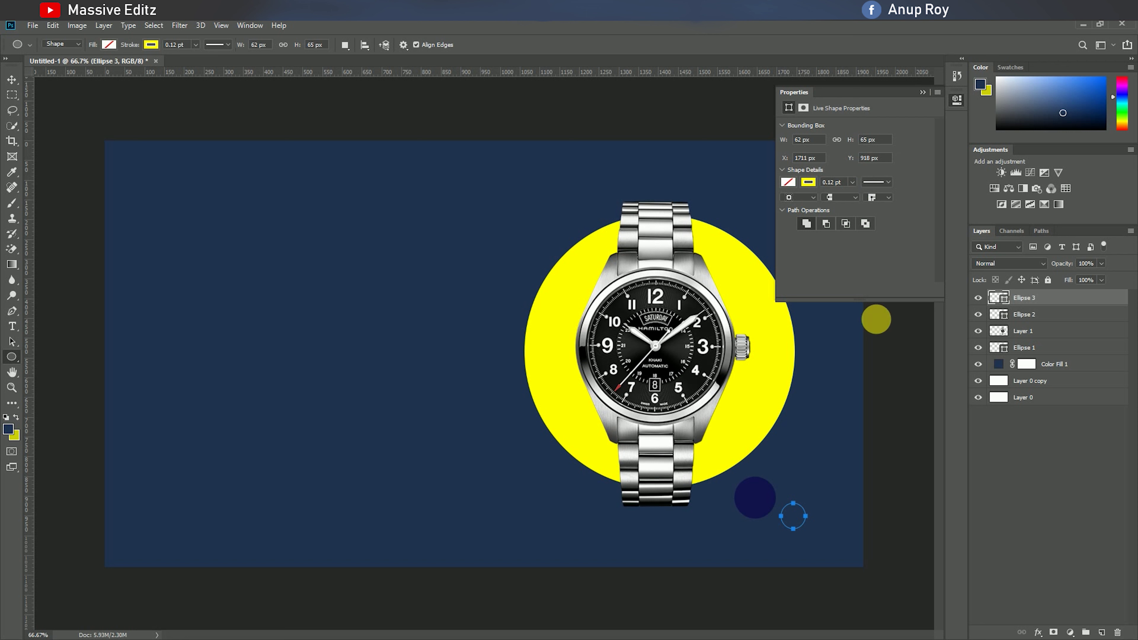
left_click(852, 184)
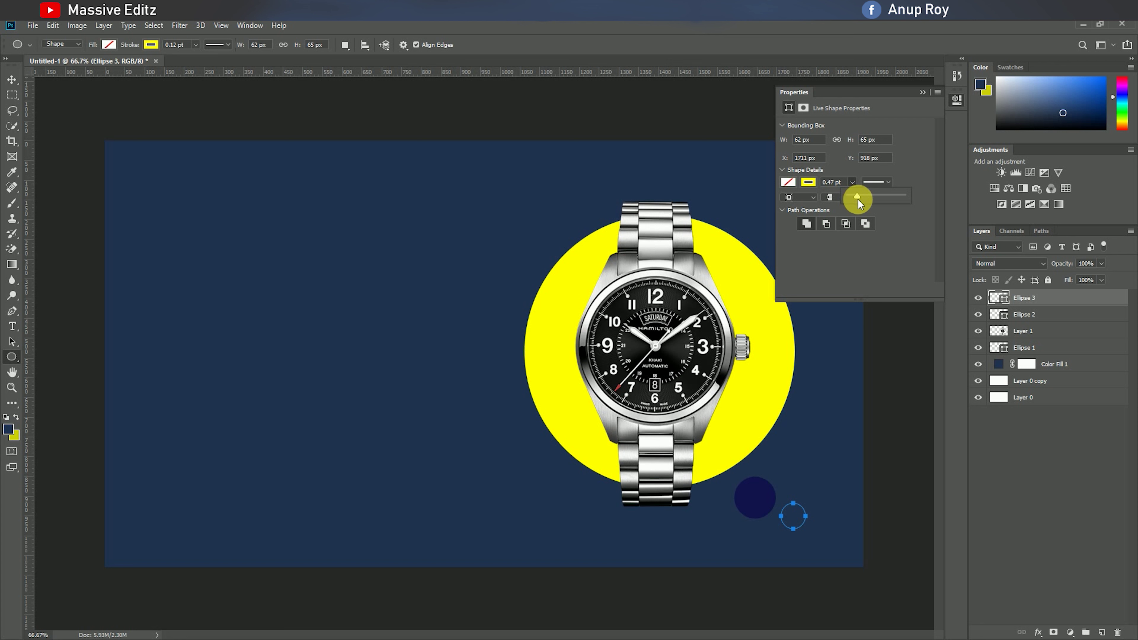
left_click(912, 99)
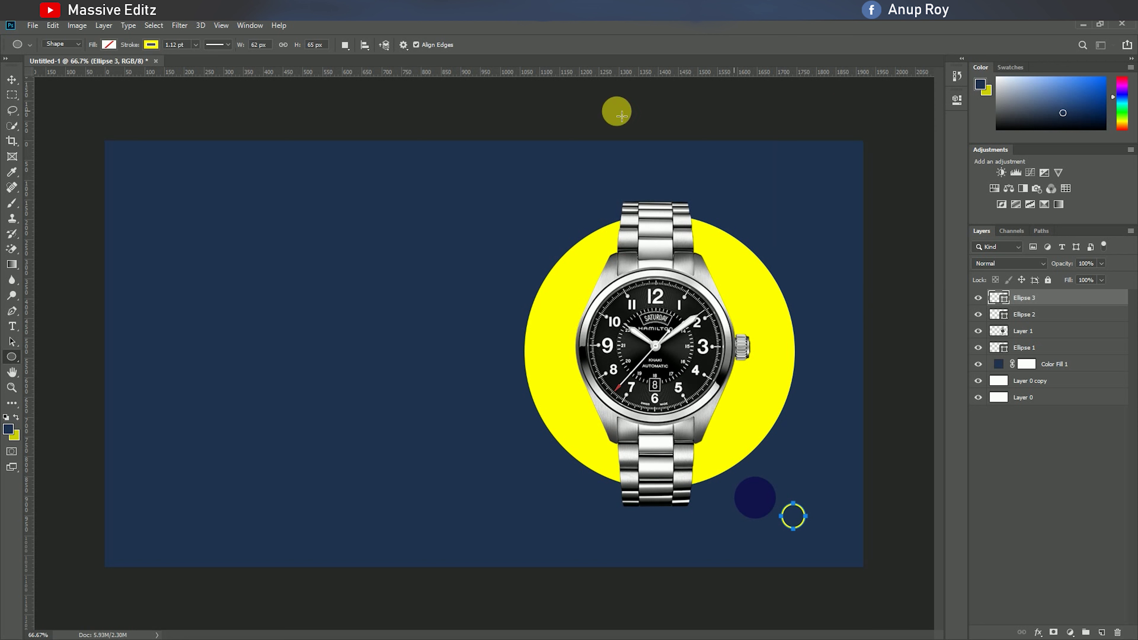
Step: Move the yellow ring so it overlaps the navy circle's lower right edge
left_click(10, 83)
left_click_drag(791, 520, 776, 519)
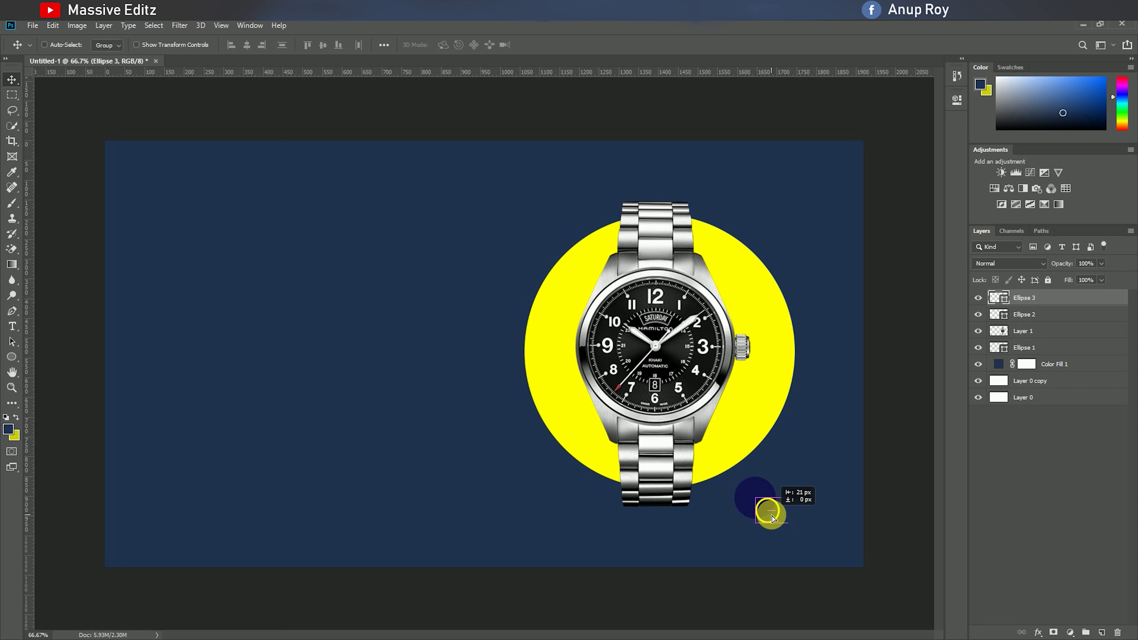
left_click_drag(777, 518, 776, 534)
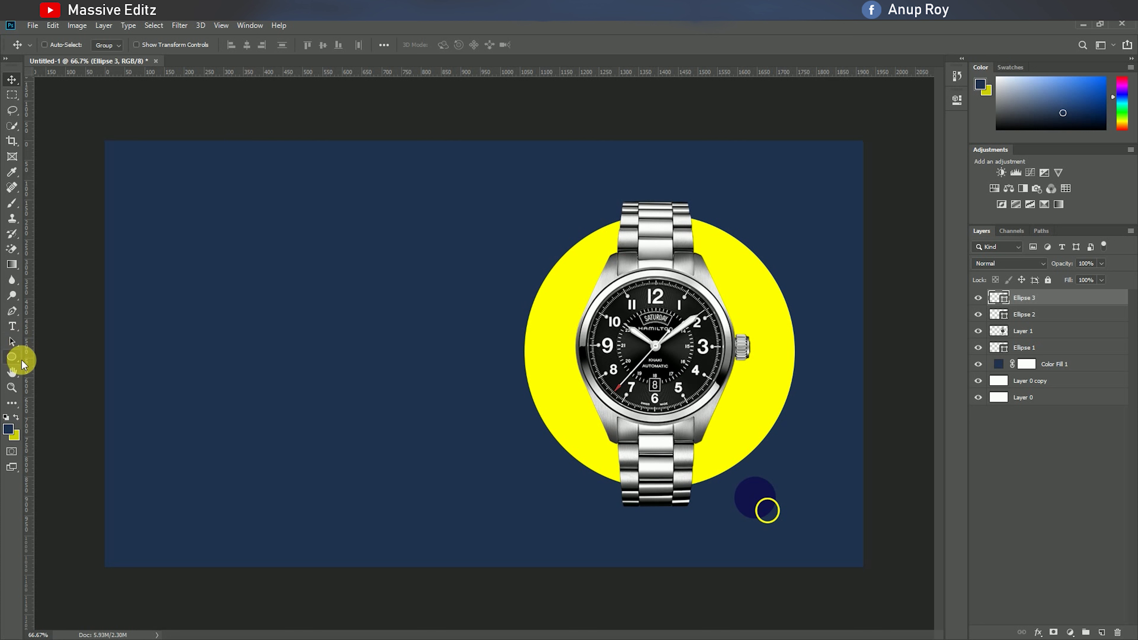
Step: Add a yellow, no-stroke circle at the big circle's upper left at 39% opacity
left_click(12, 357)
left_click_drag(476, 226, 560, 308)
left_click(810, 183)
left_click(796, 205)
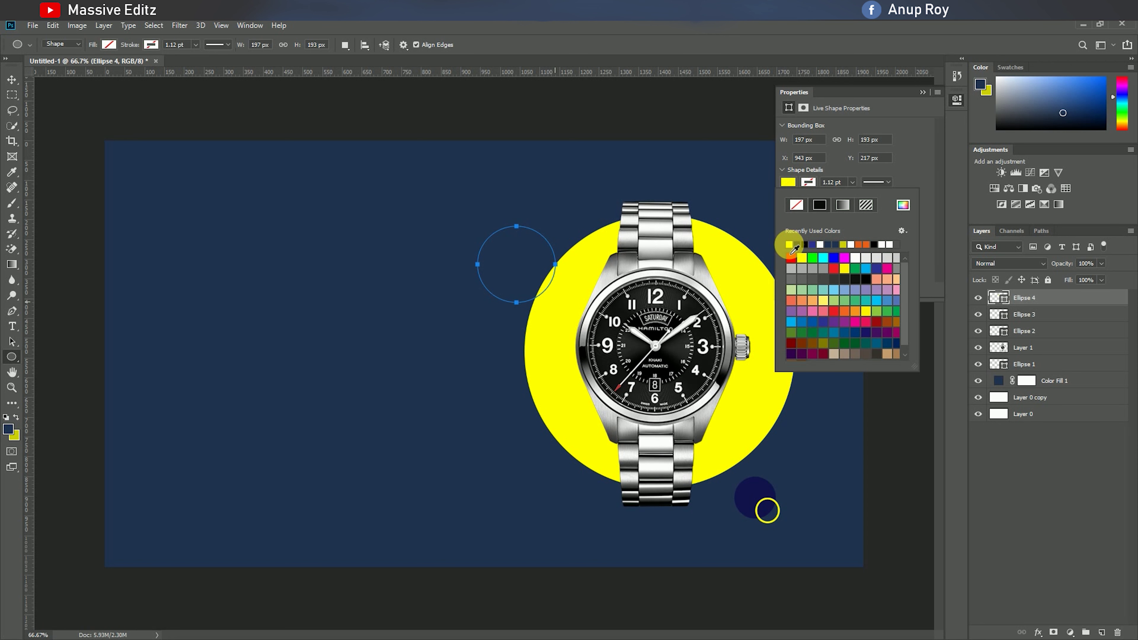
left_click(789, 245)
left_click(922, 92)
left_click(12, 79)
left_click_drag(522, 264, 551, 255)
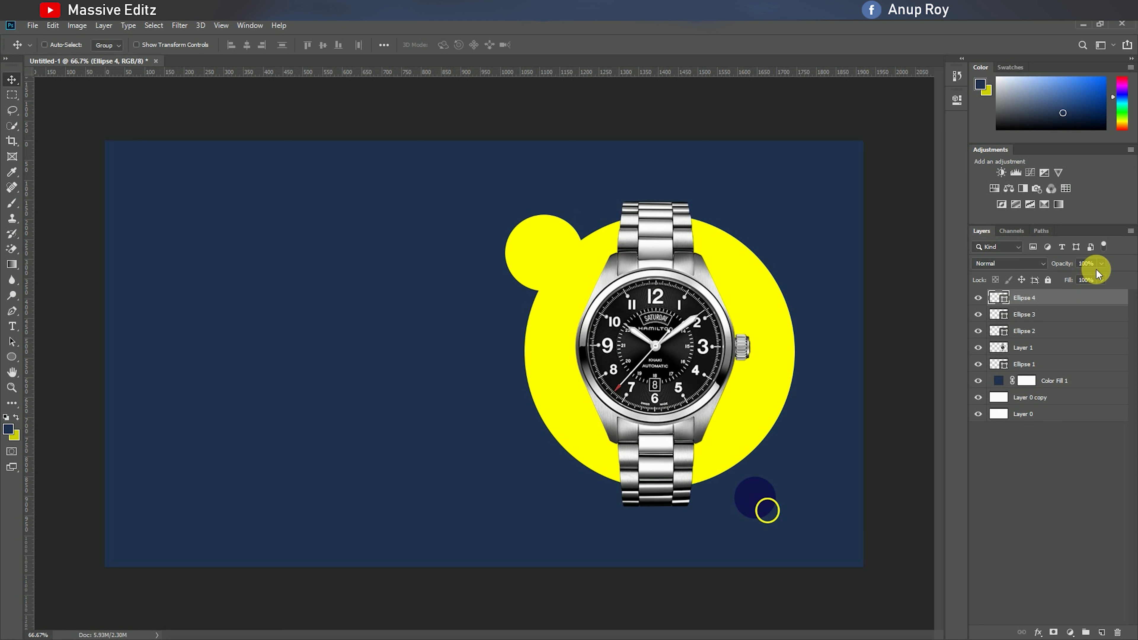
left_click_drag(1076, 280, 1065, 281)
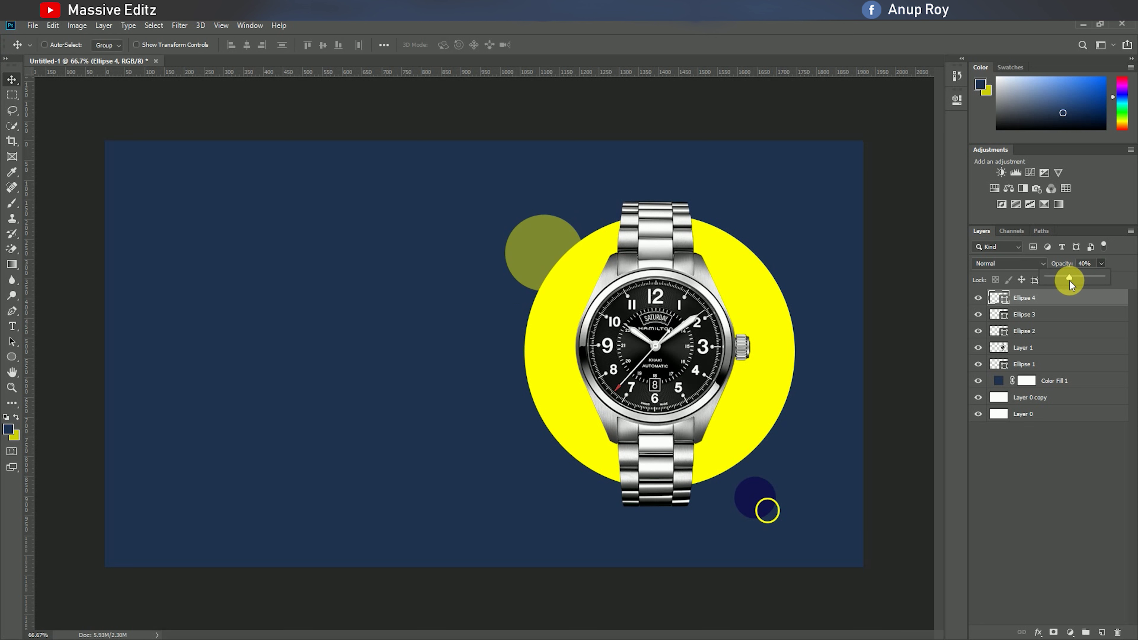
Step: Select Ellipse 2 and Ellipse 3 together and shift them slightly up and right
left_click(1039, 314)
left_click(1025, 332, "ctrl")
left_click(795, 486)
left_click_drag(763, 500, 764, 488)
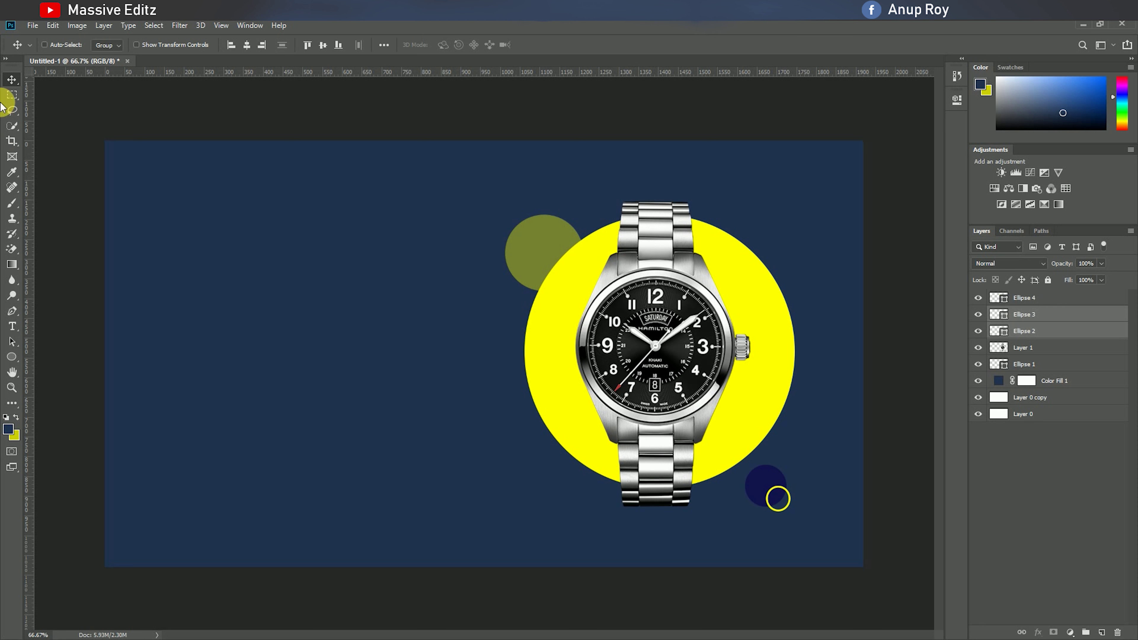
Step: Draw a tall rectangle hanging from the banner's top edge near the right side
left_click(13, 80)
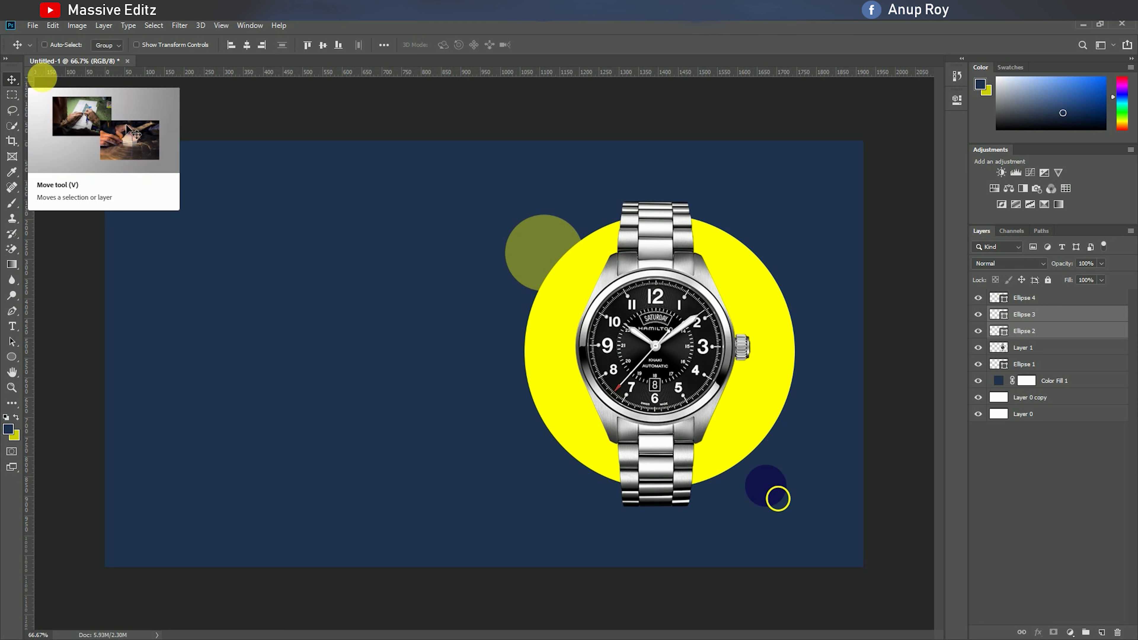
left_click(16, 303)
left_click(13, 357)
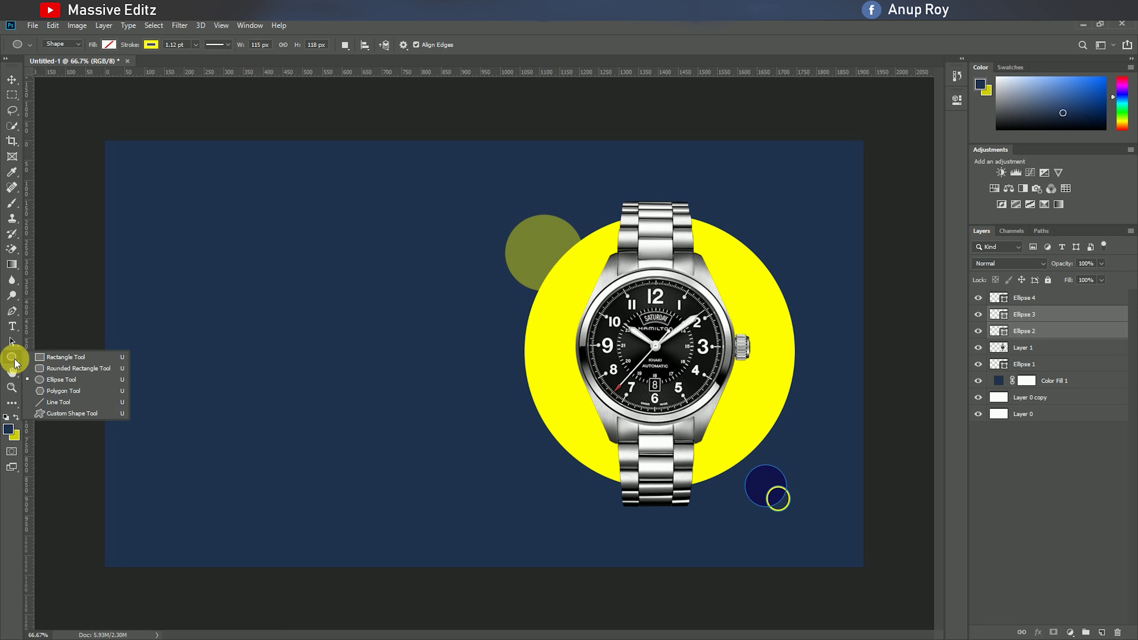
left_click(57, 358)
mouse_move(785, 115)
left_mouse_down()
mouse_move(818, 197)
mouse_move(833, 207)
left_mouse_up()
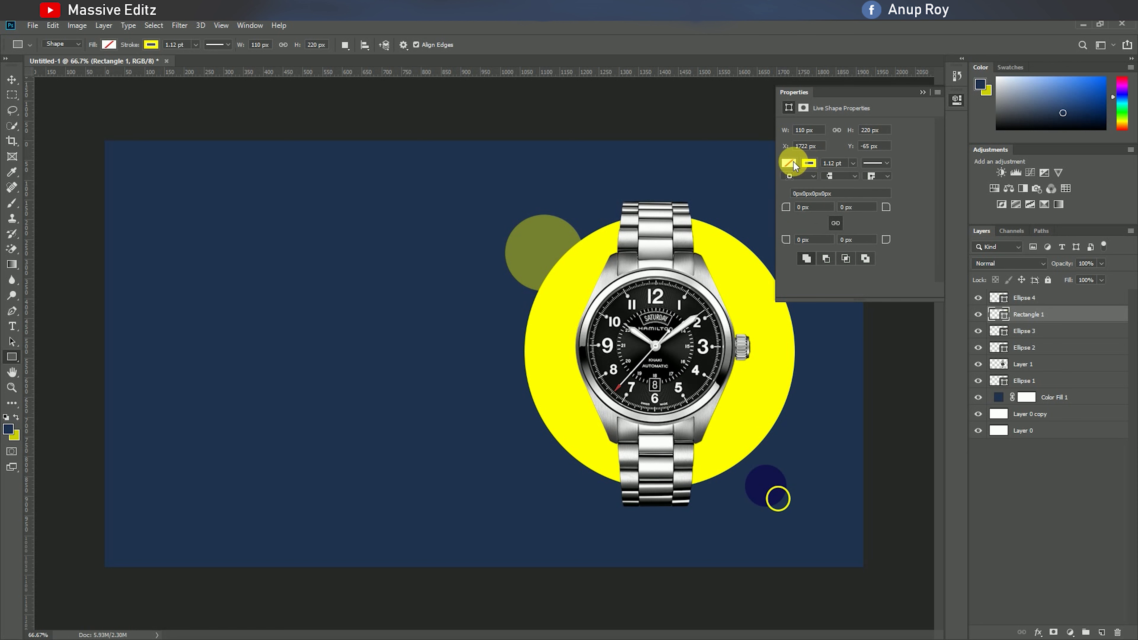
Step: Fill the rectangle with dark blue #202263
left_click(789, 163)
left_click(790, 225)
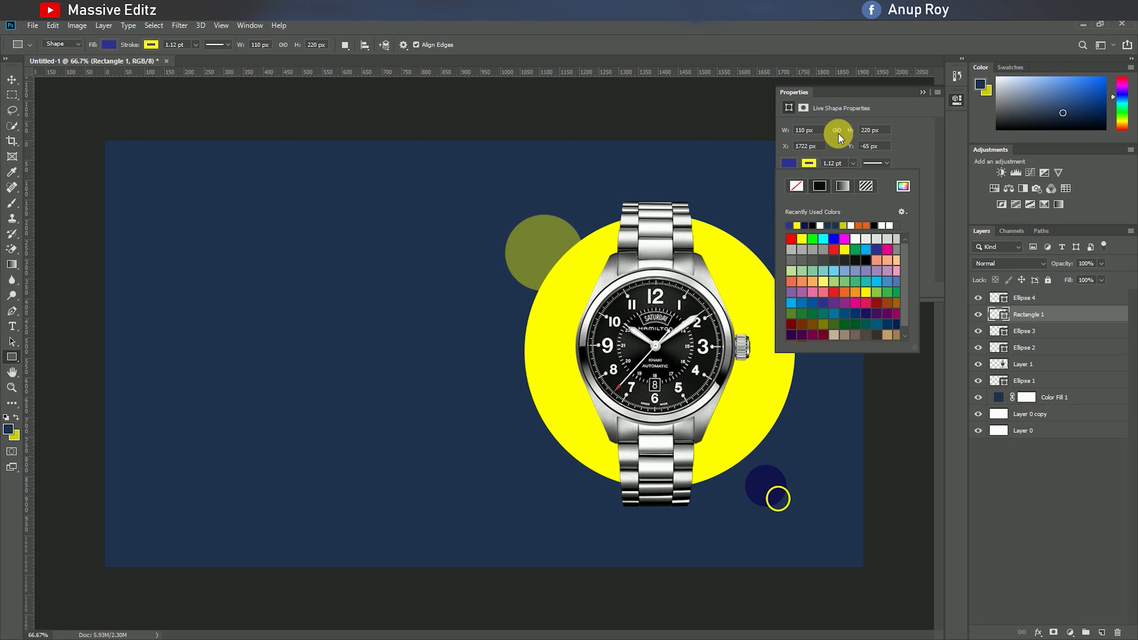
left_click_drag(859, 90, 925, 168)
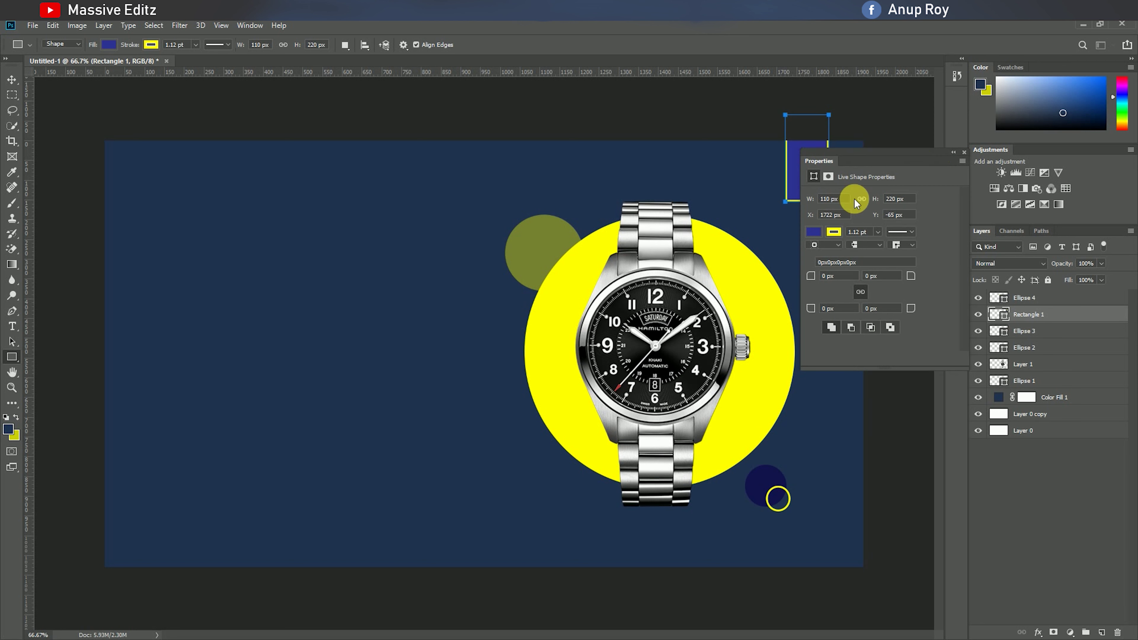
left_click(824, 236)
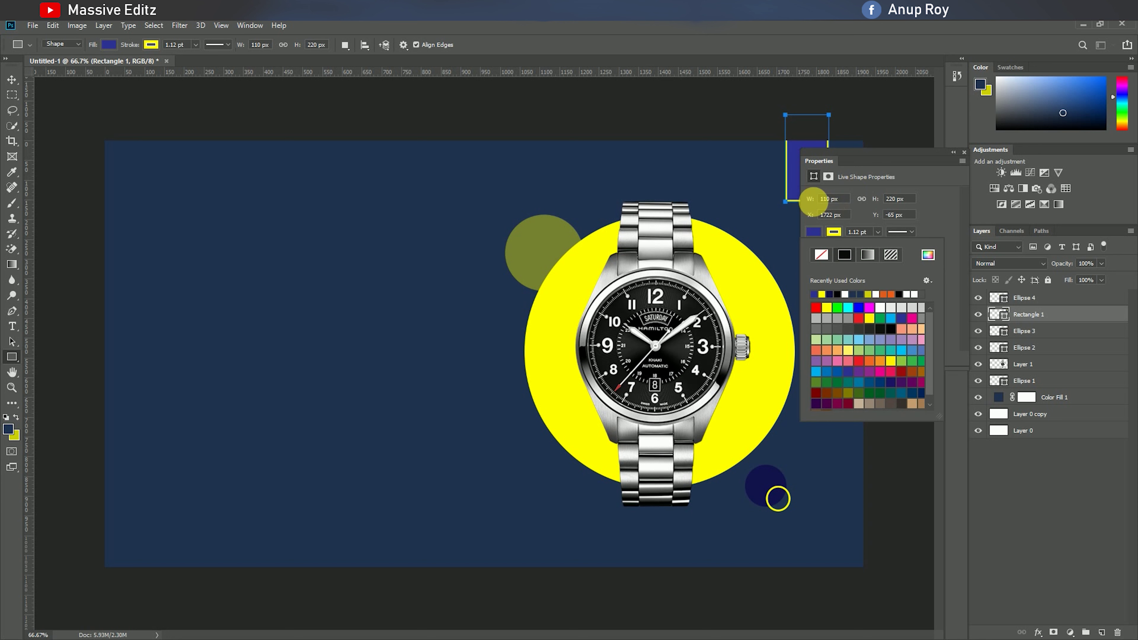
left_click(928, 254)
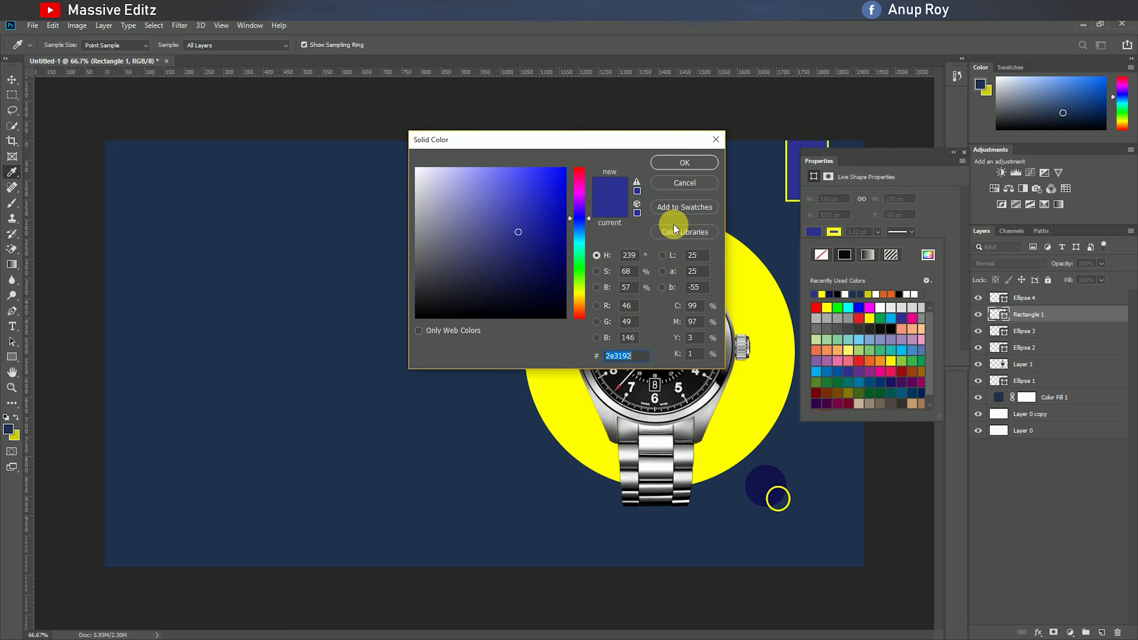
left_click(522, 255)
left_click(517, 260)
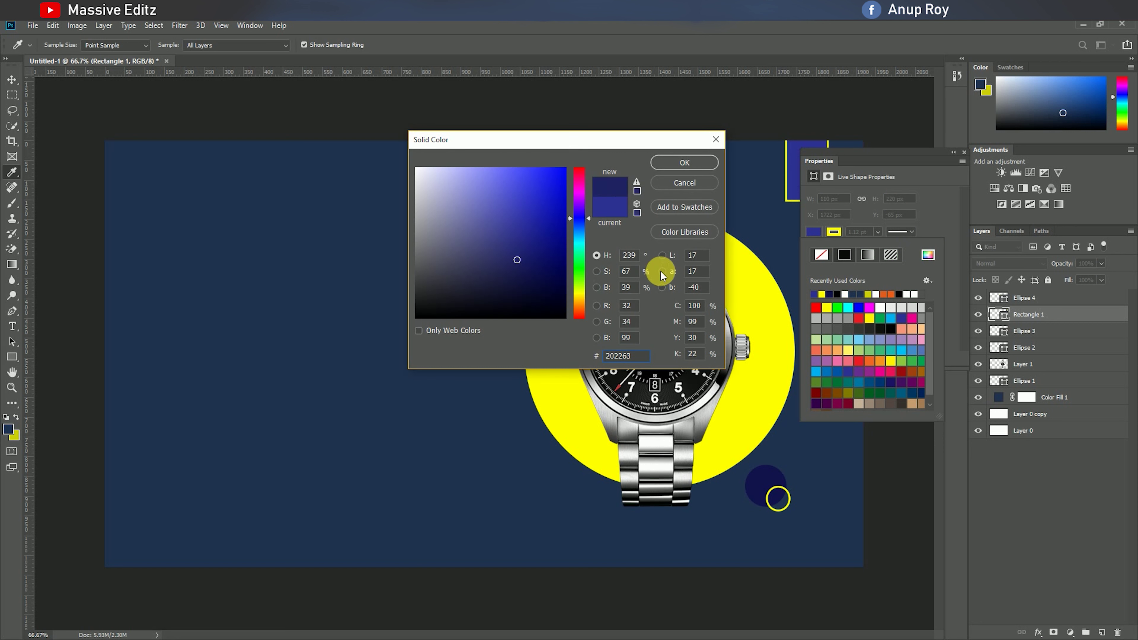
left_click(696, 161)
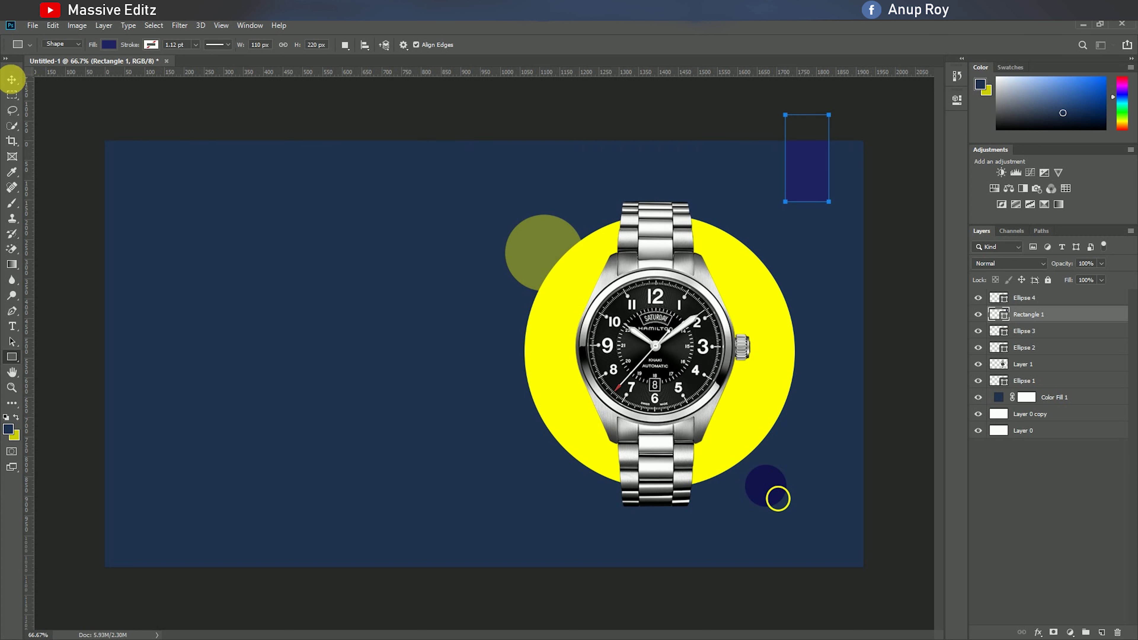
Step: Nudge the dark blue rectangle slightly into place
left_click(11, 79)
left_click_drag(813, 178, 802, 182)
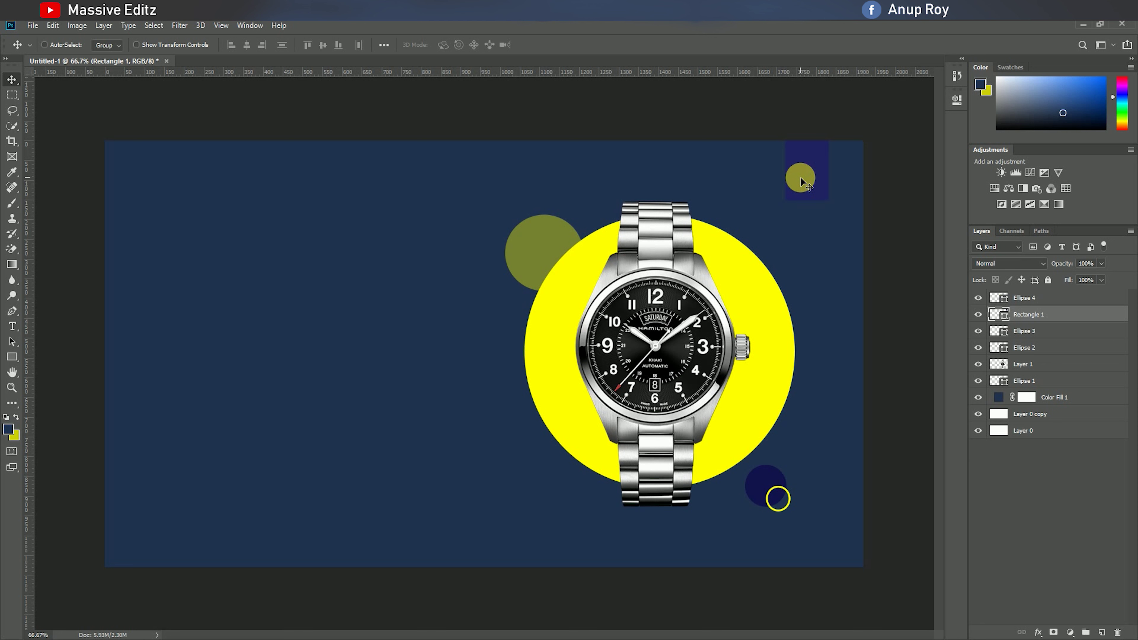
left_click(1018, 303)
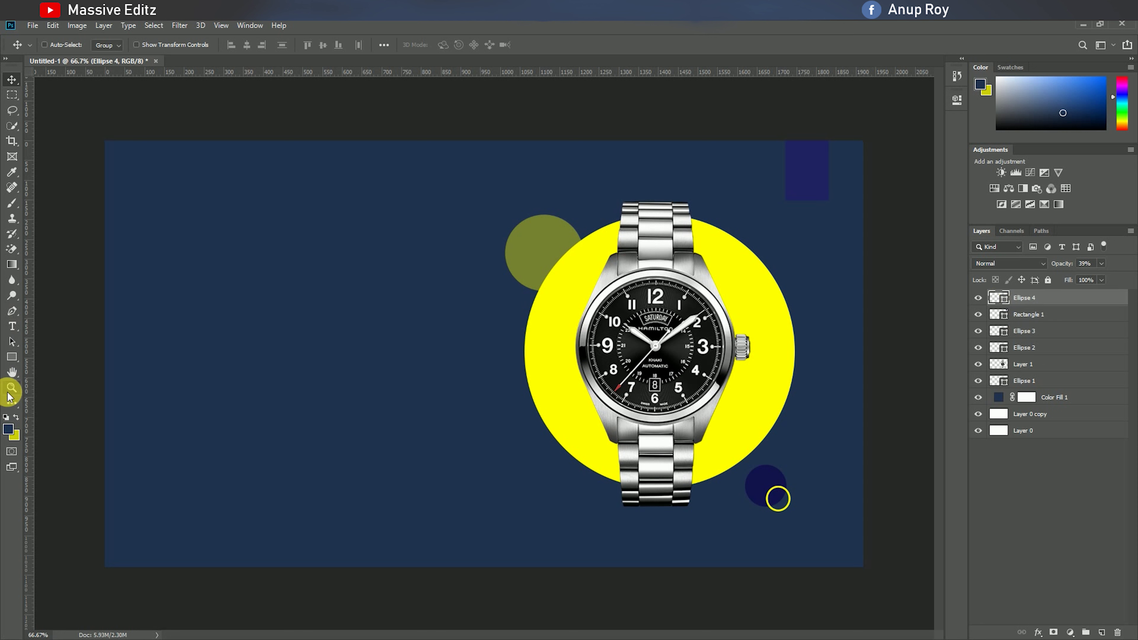
Step: Add white '30%' text and scale it down onto the dark rectangle
left_click(12, 326)
left_click(300, 324)
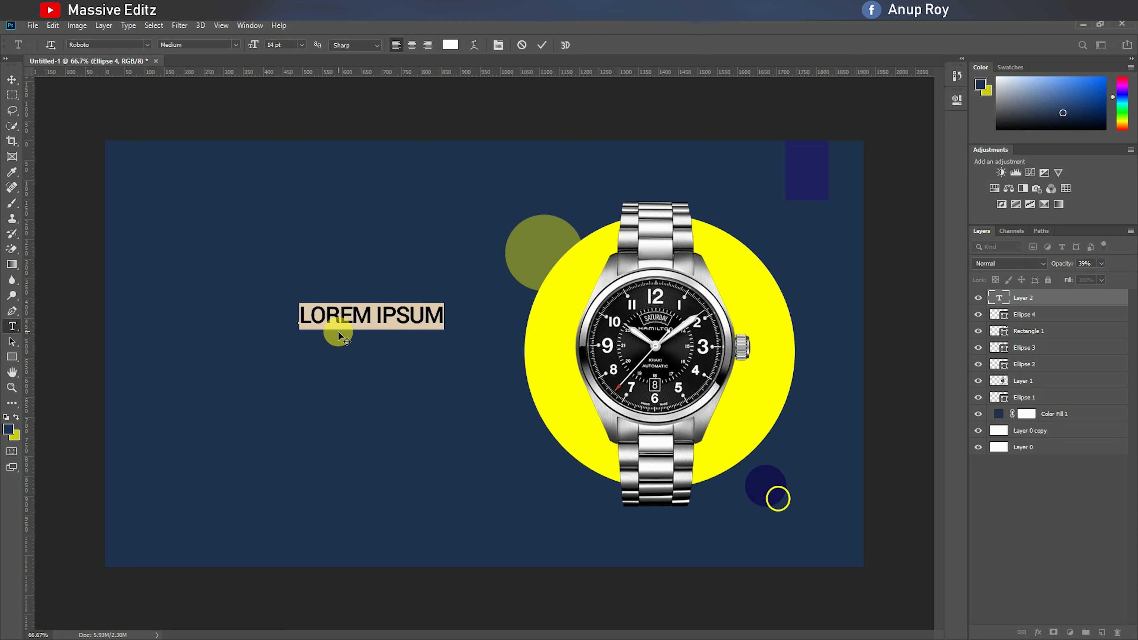
type("30")
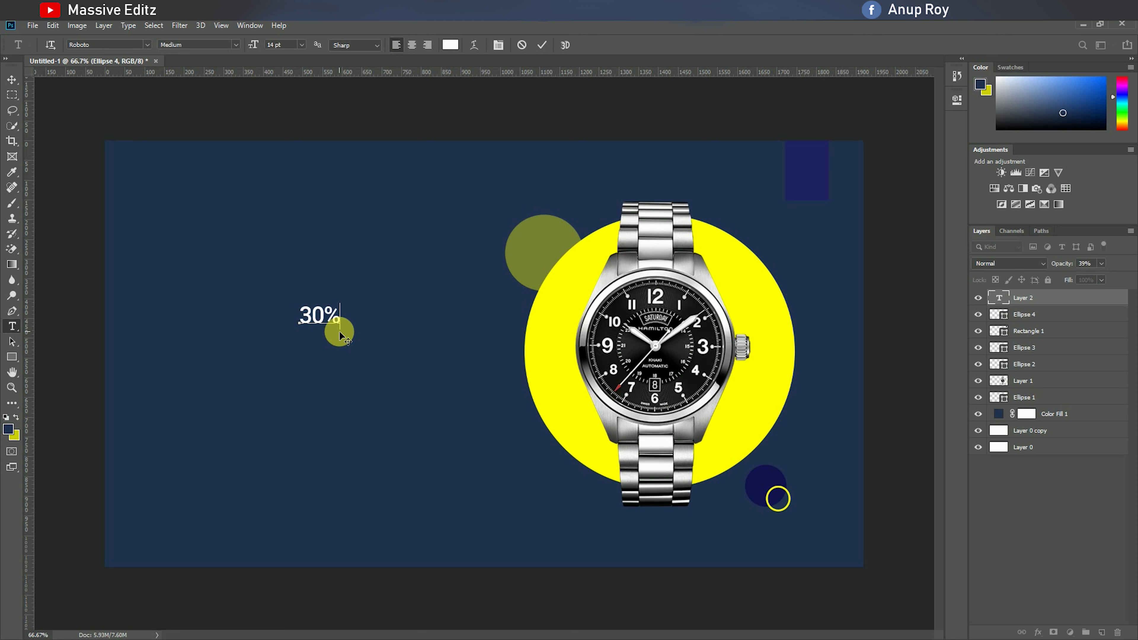
left_click(542, 45)
left_click(13, 79)
left_click_drag(318, 323, 805, 168)
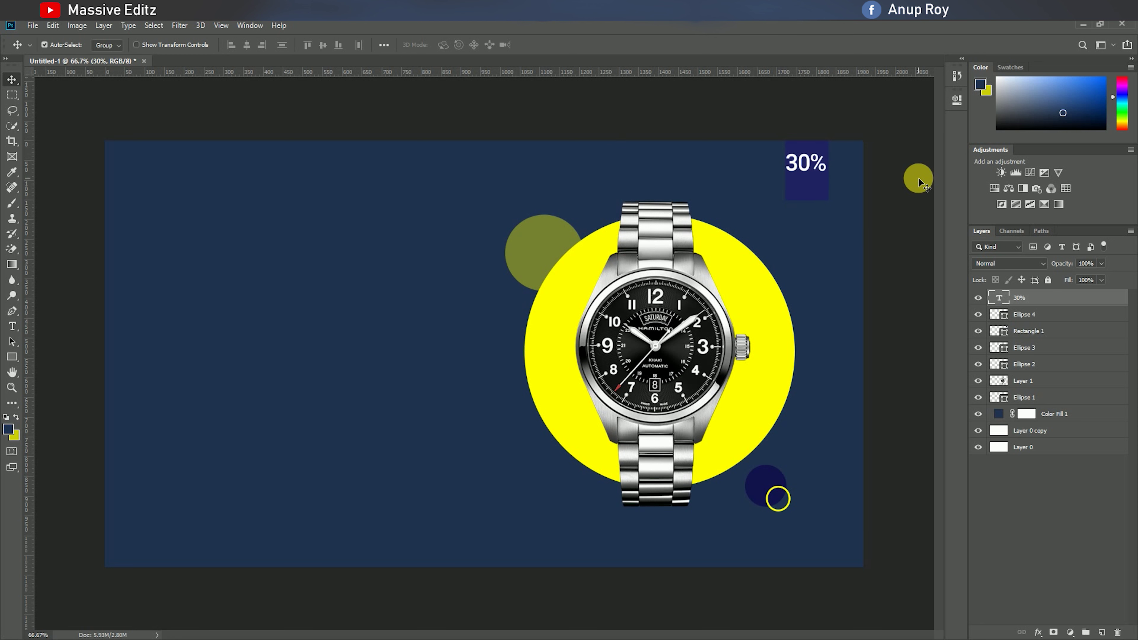
key("ctrl+t")
left_click_drag(789, 173, 796, 177)
left_click(545, 44)
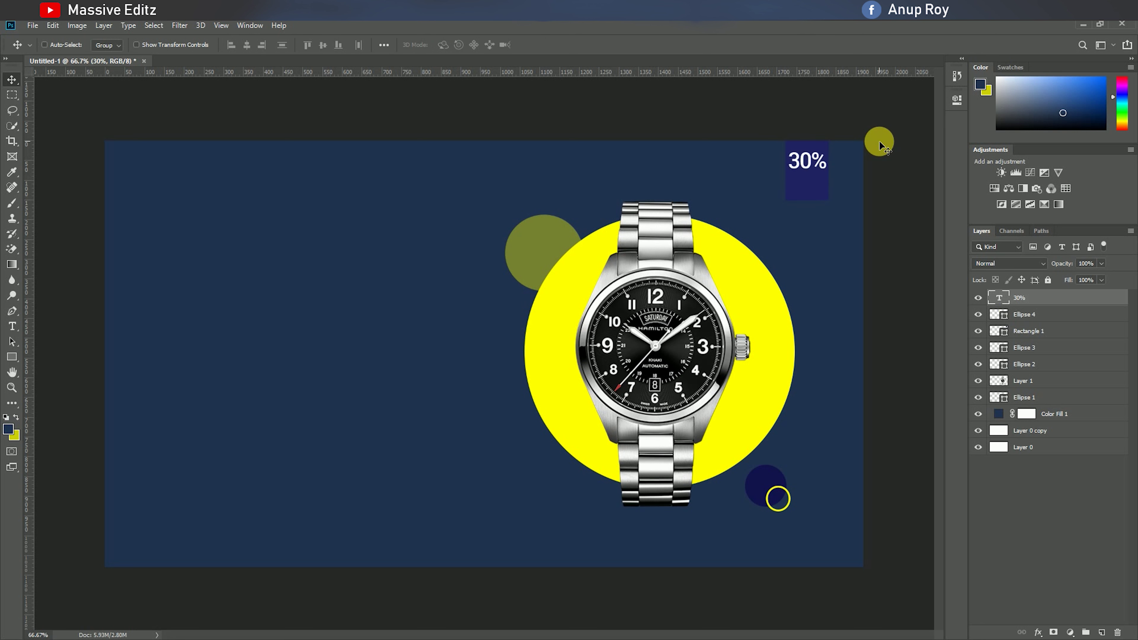
Step: Add 'OFF' text below 30% inside the rectangle, scaled down to fit
left_click(12, 326)
left_click(292, 326)
left_click(542, 44)
left_click(11, 82)
left_click_drag(312, 319, 808, 193)
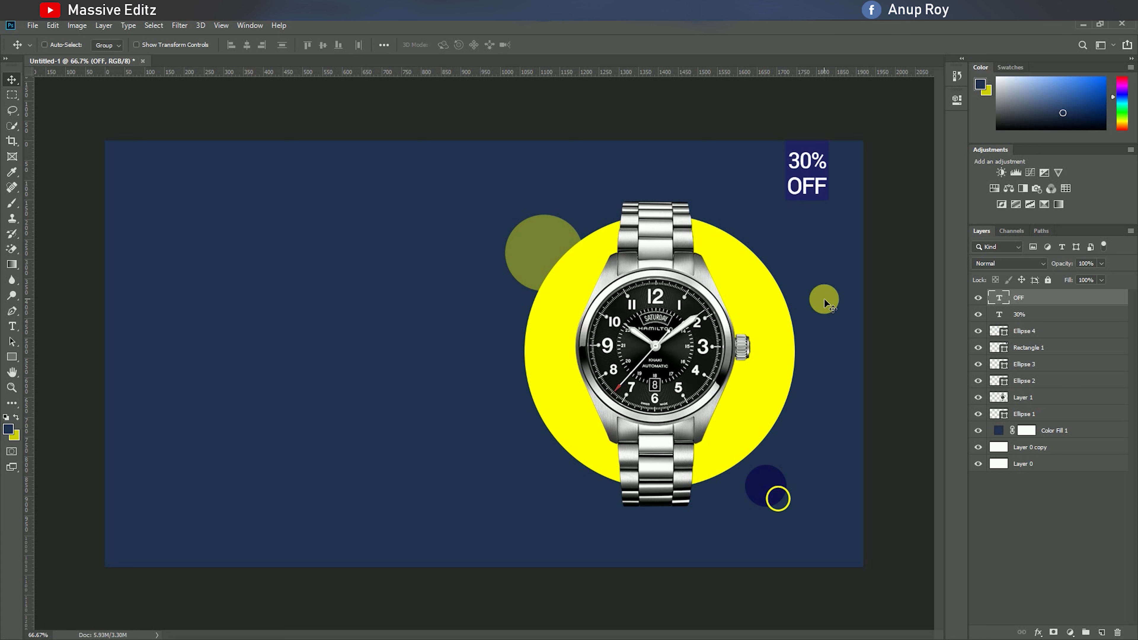
key("ctrl+t")
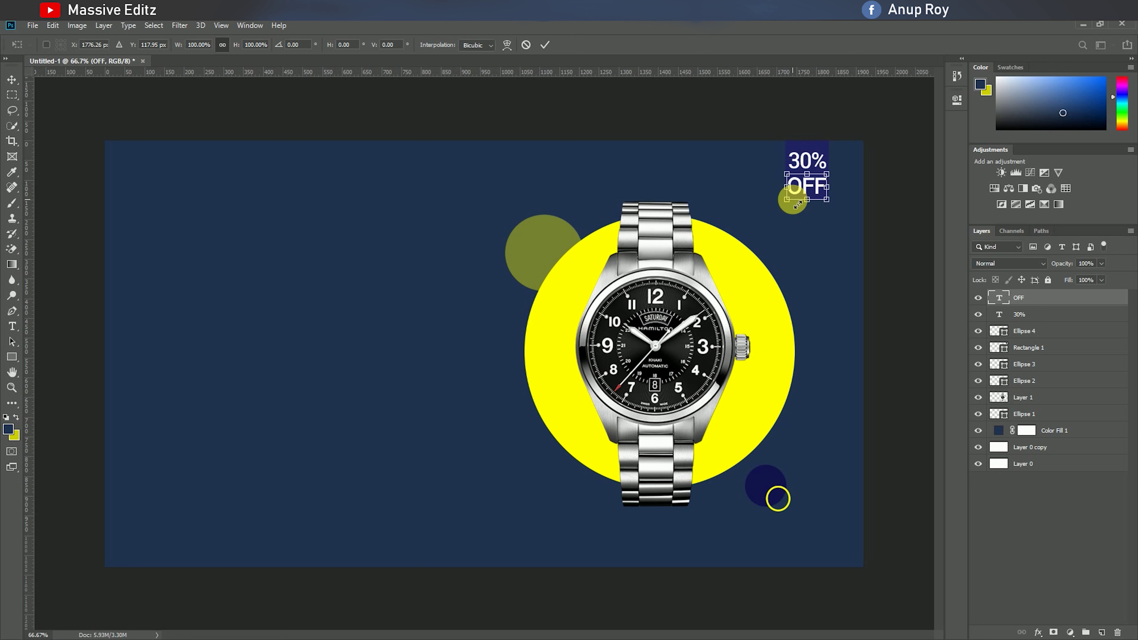
mouse_move(790, 198)
left_mouse_down()
mouse_move(799, 205)
mouse_move(812, 186)
left_mouse_up()
left_click(545, 45)
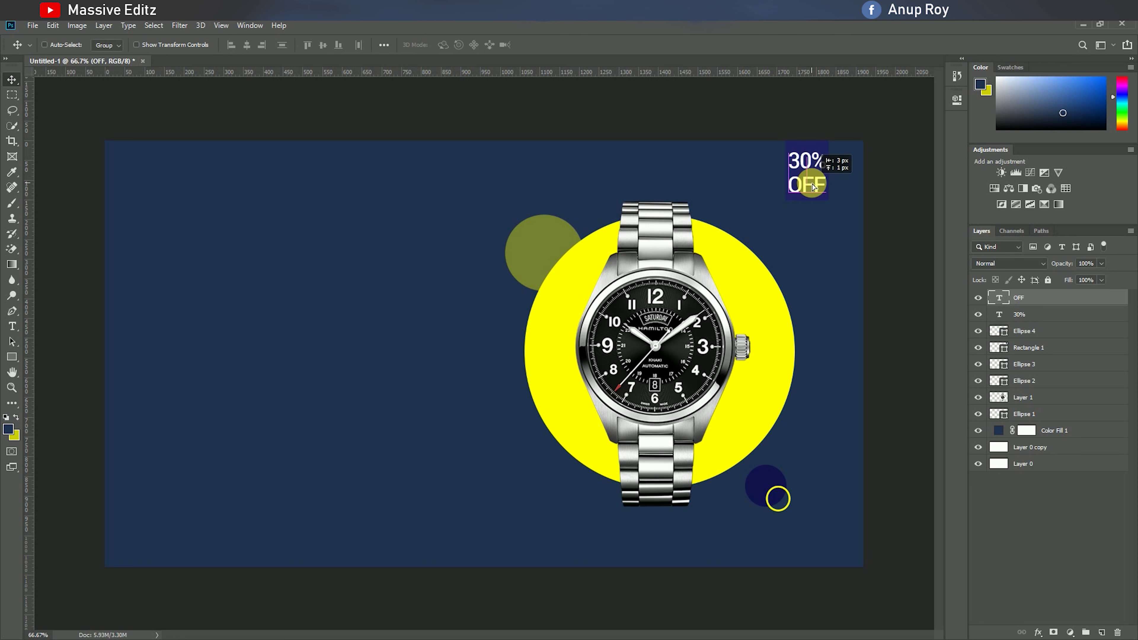
Step: Nudge the 30% and OFF text together up and left, and briefly transform Ellipse 4
left_click(1024, 314, "ctrl")
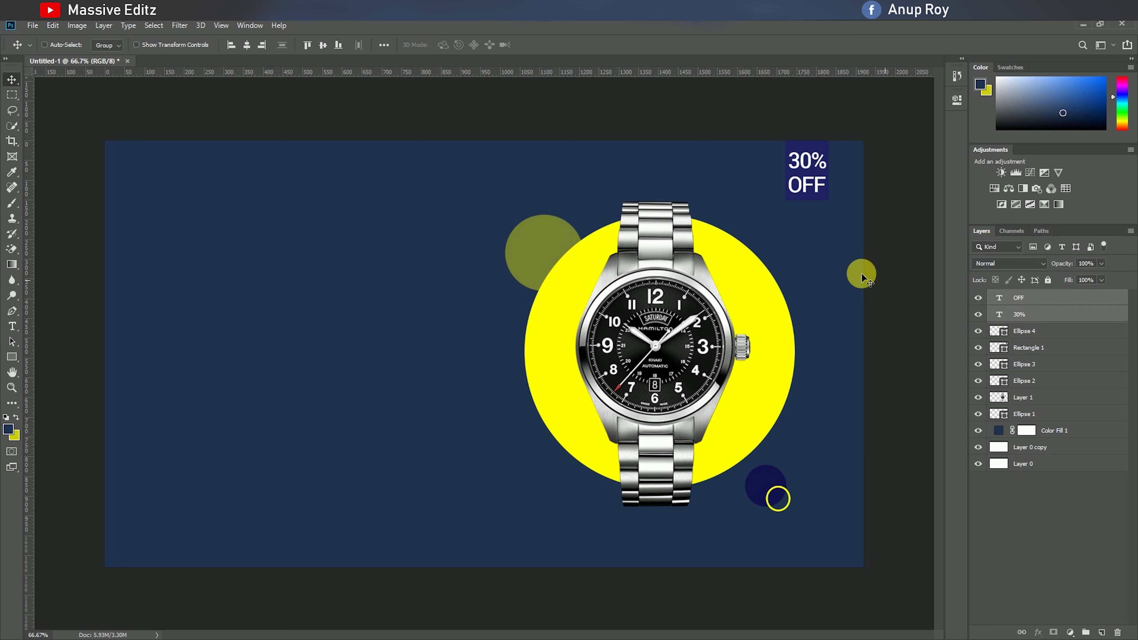
key("Up")
key("Up")
key("Up")
key("Up")
key("Up")
key("Up")
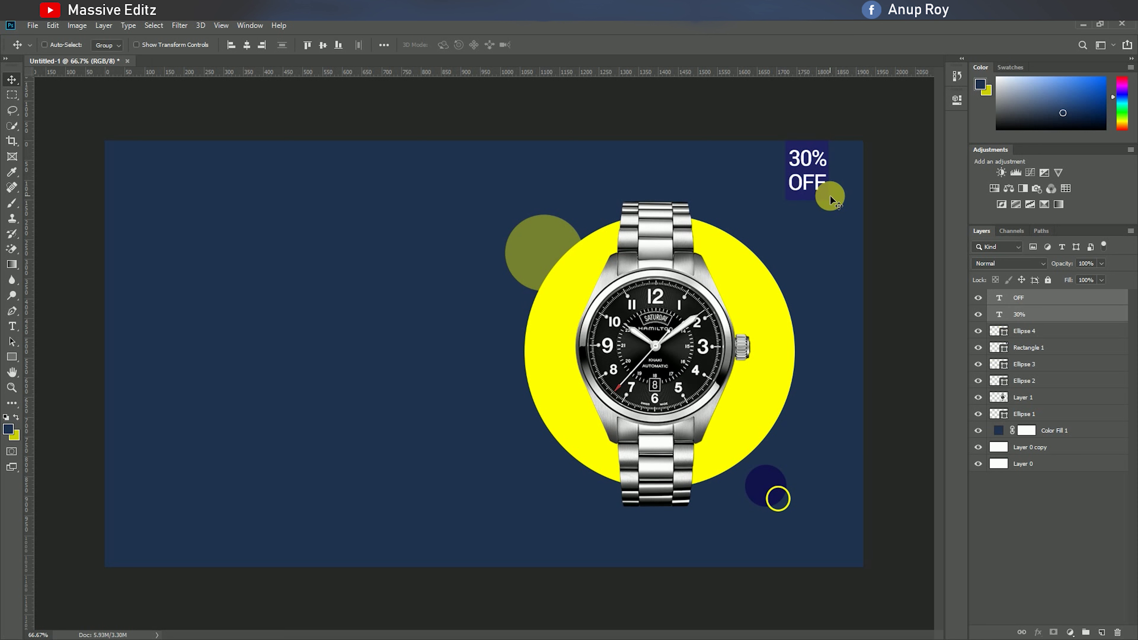
key("Left")
key("Left")
left_click(1044, 330)
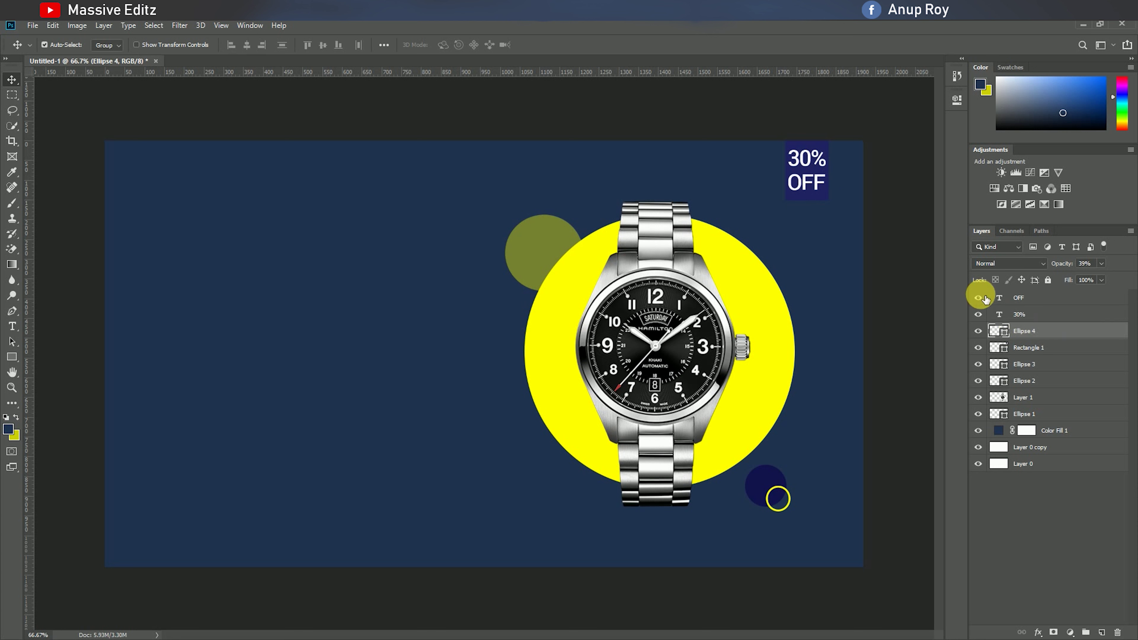
key("ctrl+t")
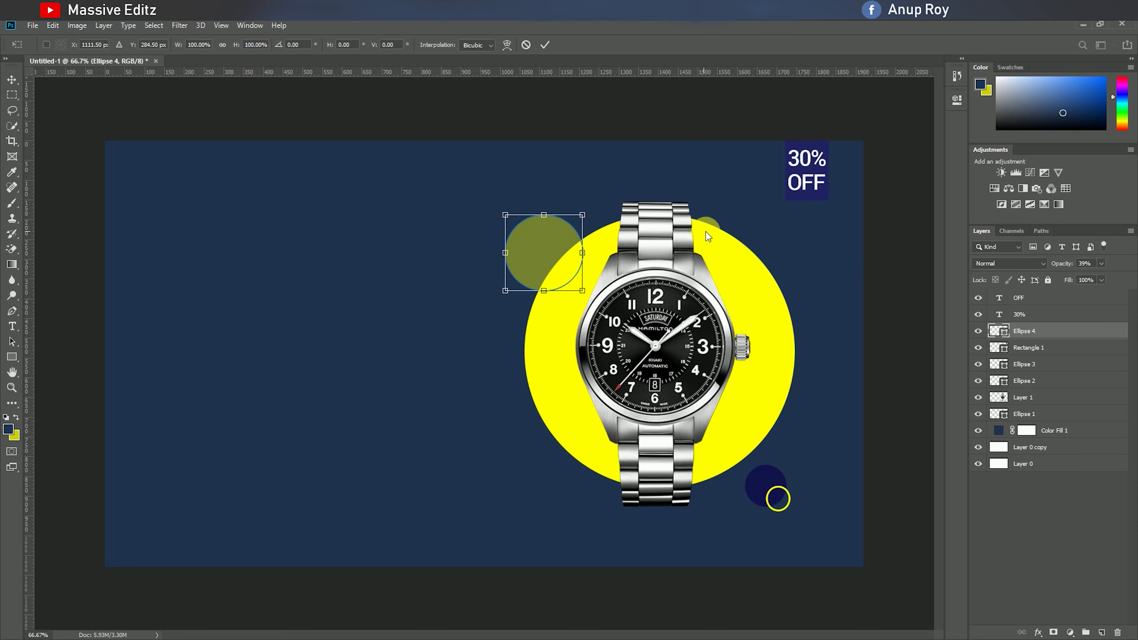
left_click(537, 41)
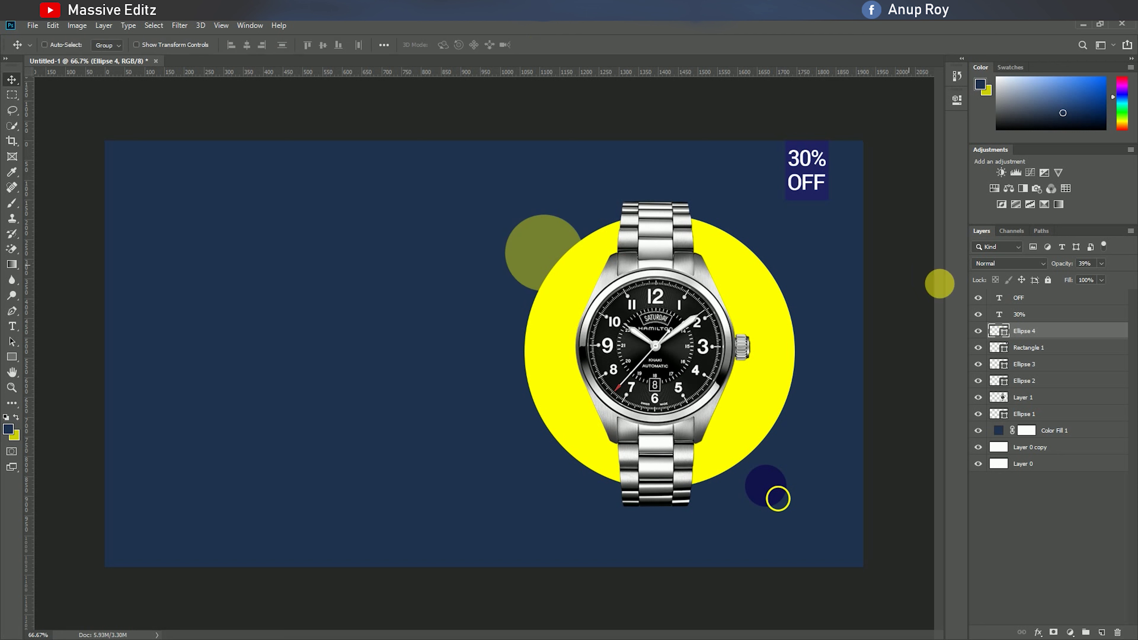
Step: Resize Rectangle 1 to frame the 30% OFF text snugly and shift it about 8 px right
left_click(984, 347)
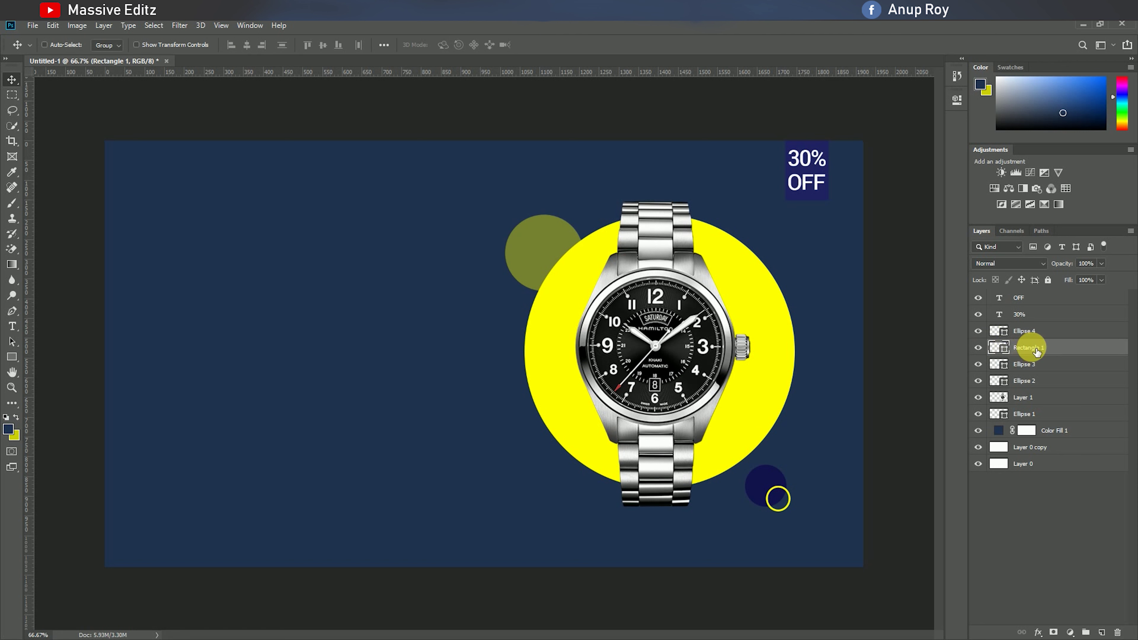
key("ctrl+t")
left_click_drag(785, 200, 787, 211)
left_click(545, 45)
left_click_drag(760, 171, 809, 198)
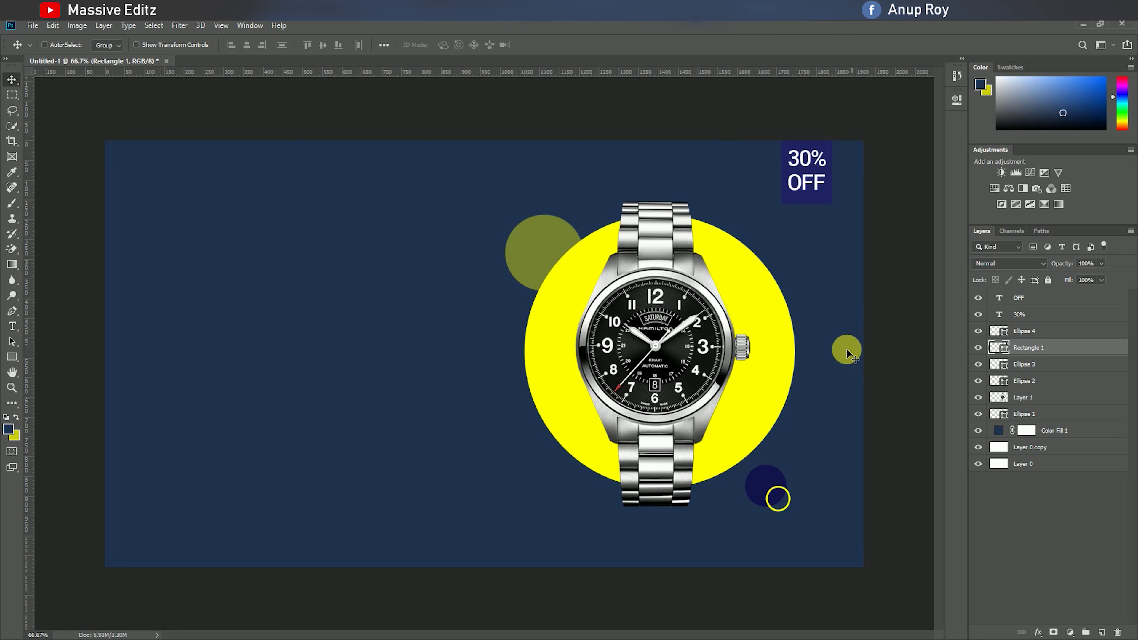
Step: Add a MEN'S WATCH text line on the left side of the banner
left_click(1035, 298)
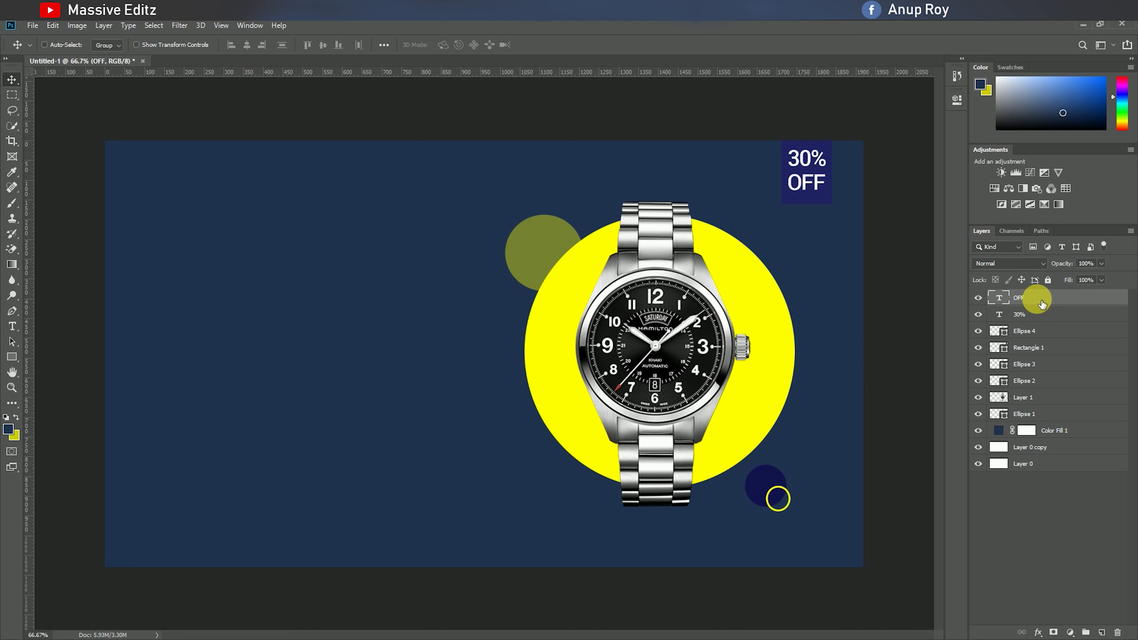
left_click(13, 326)
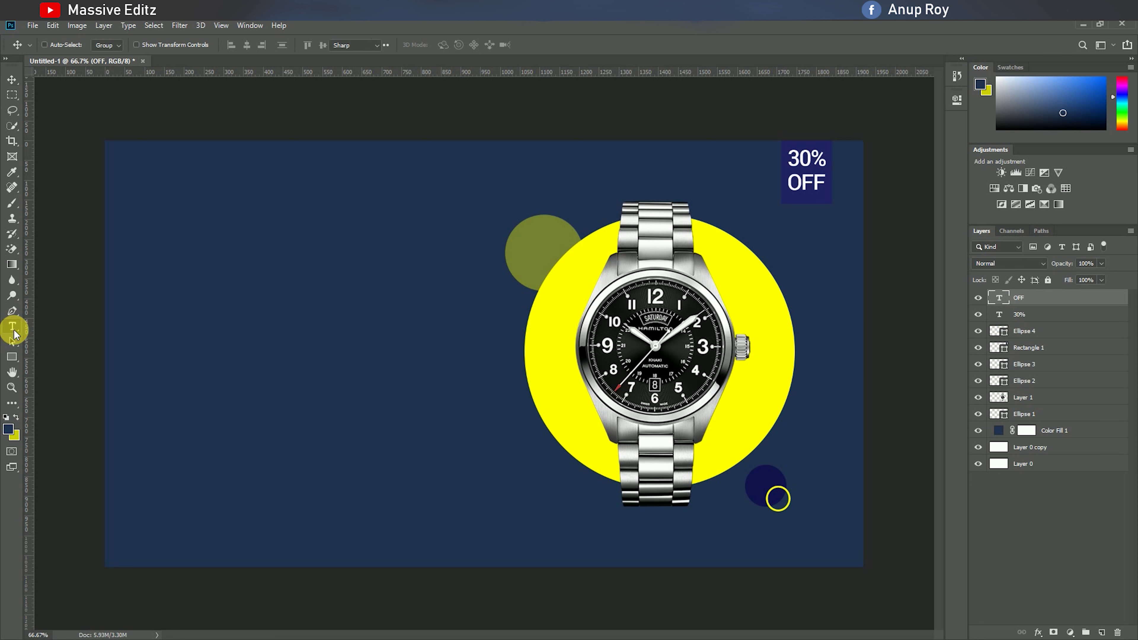
left_click(201, 293)
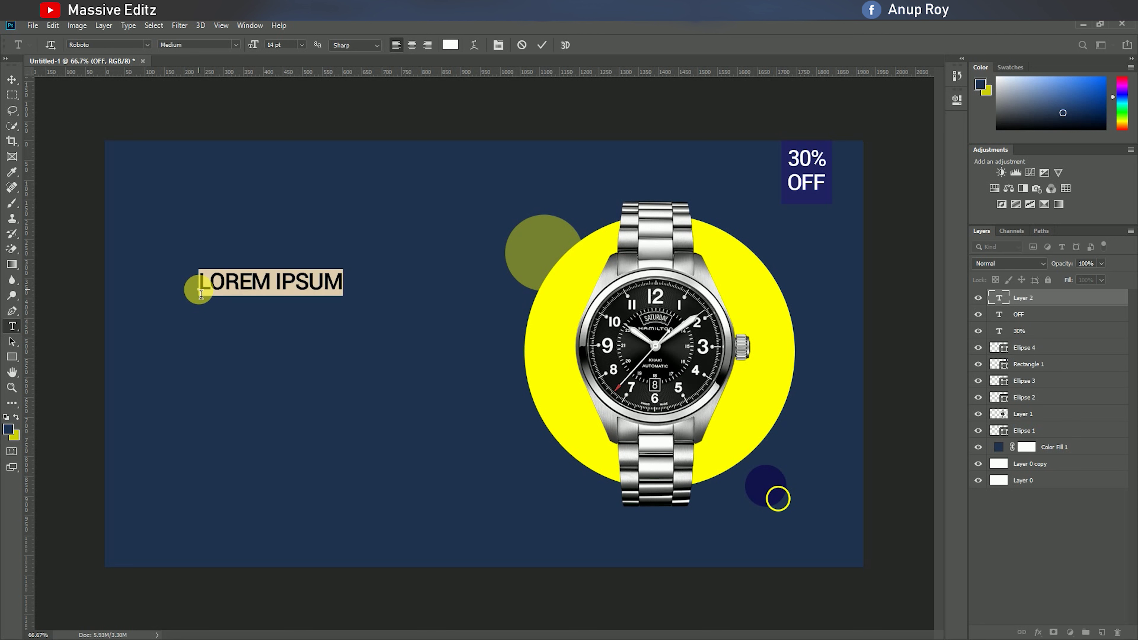
type("MEN’S WATCH")
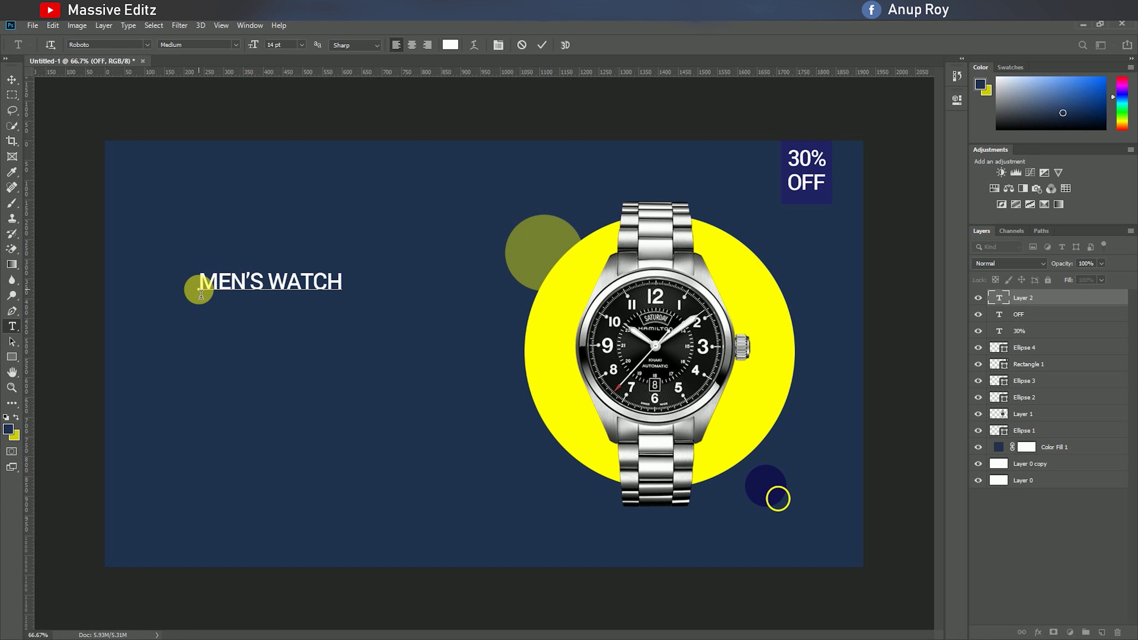
Step: Change MEN'S WATCH from Medium to Regular weight and move it up about 81 px
left_click(350, 300)
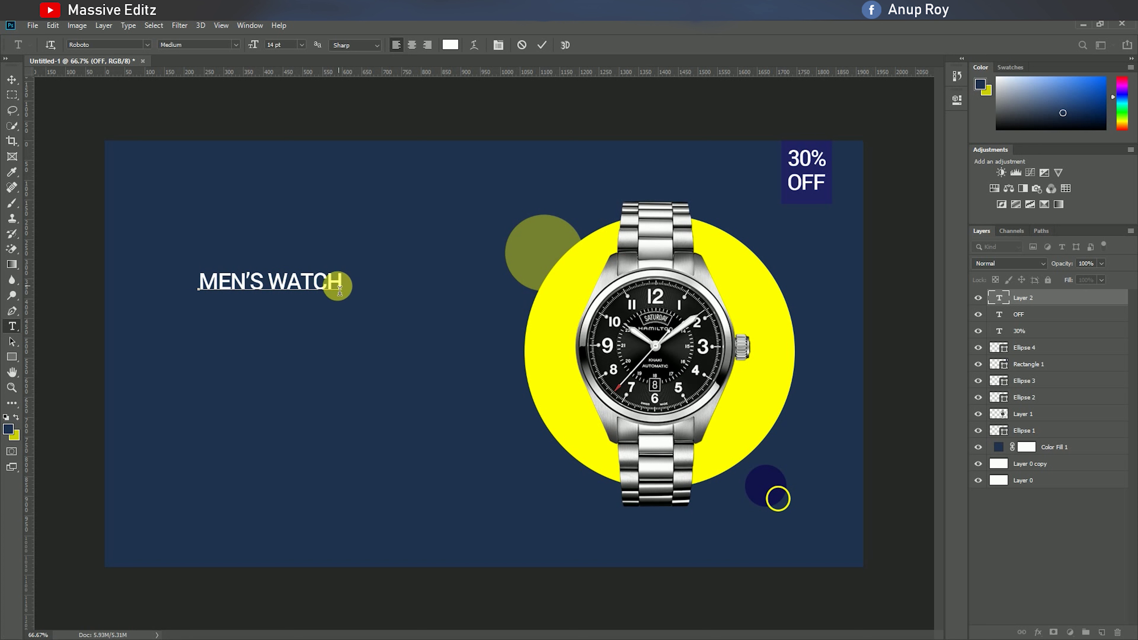
left_click_drag(342, 285, 167, 278)
left_click(236, 45)
left_click(228, 73)
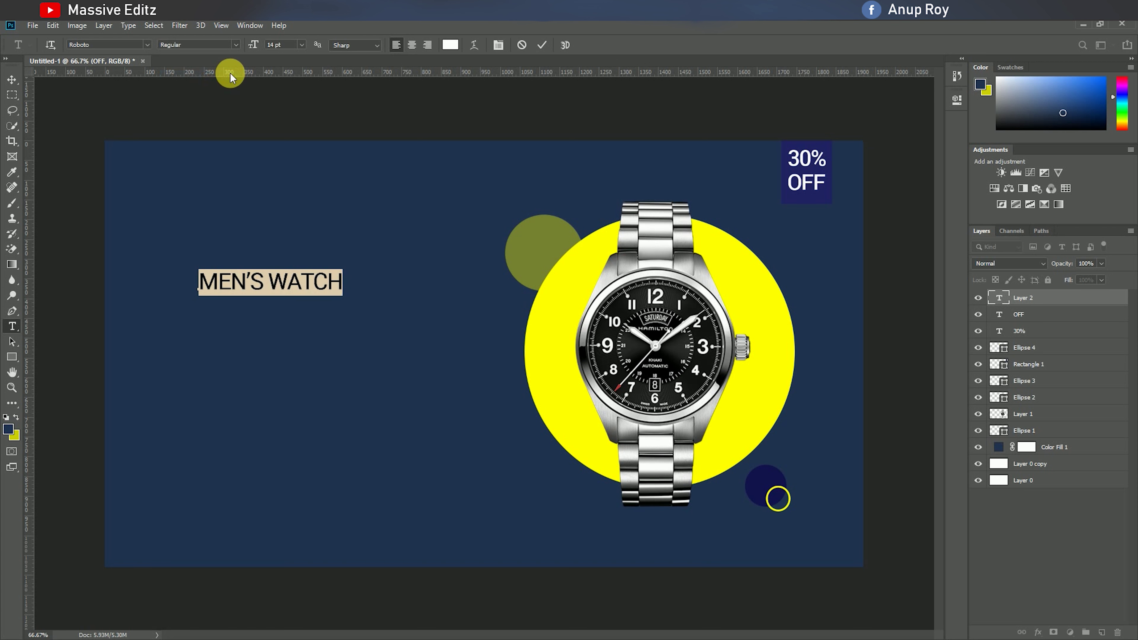
left_click(542, 45)
left_click(12, 79)
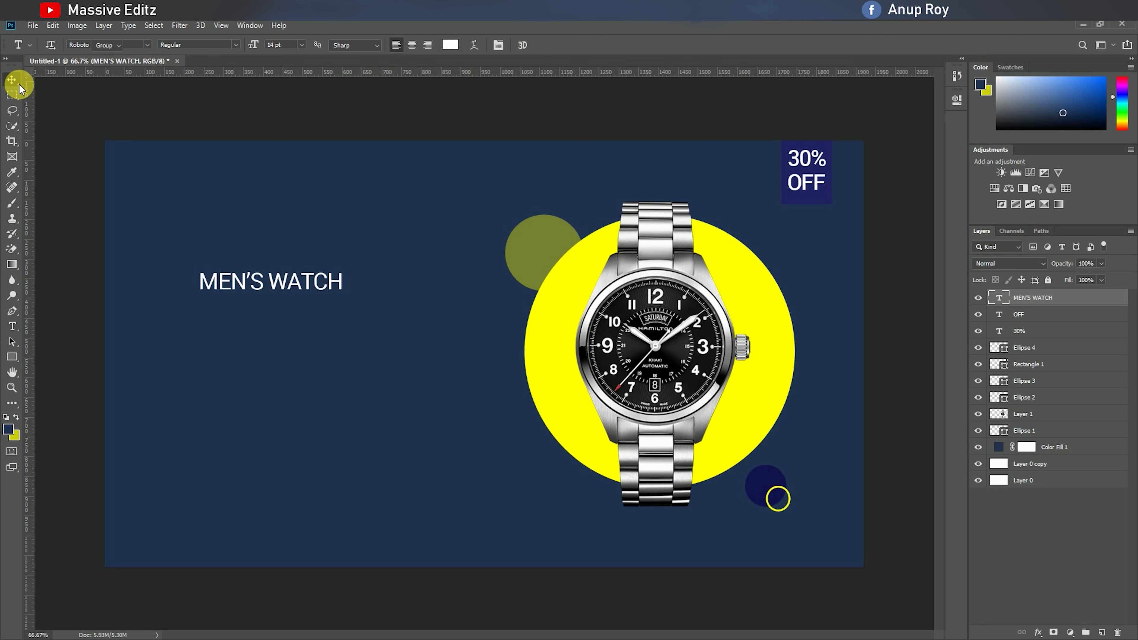
left_click_drag(283, 286, 287, 250)
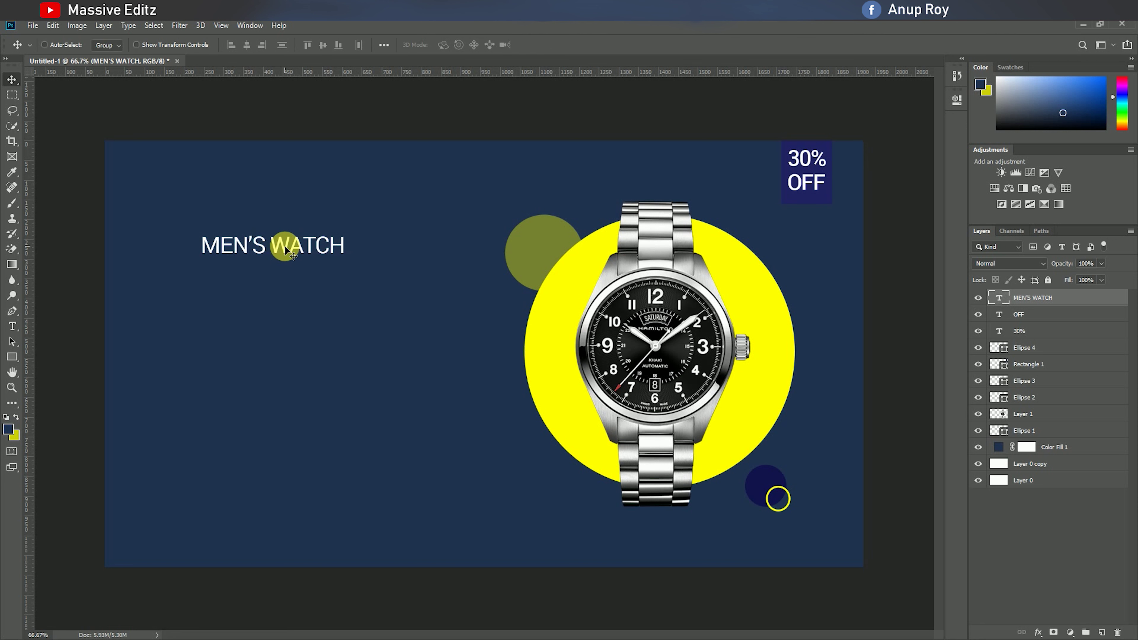
left_click(12, 355)
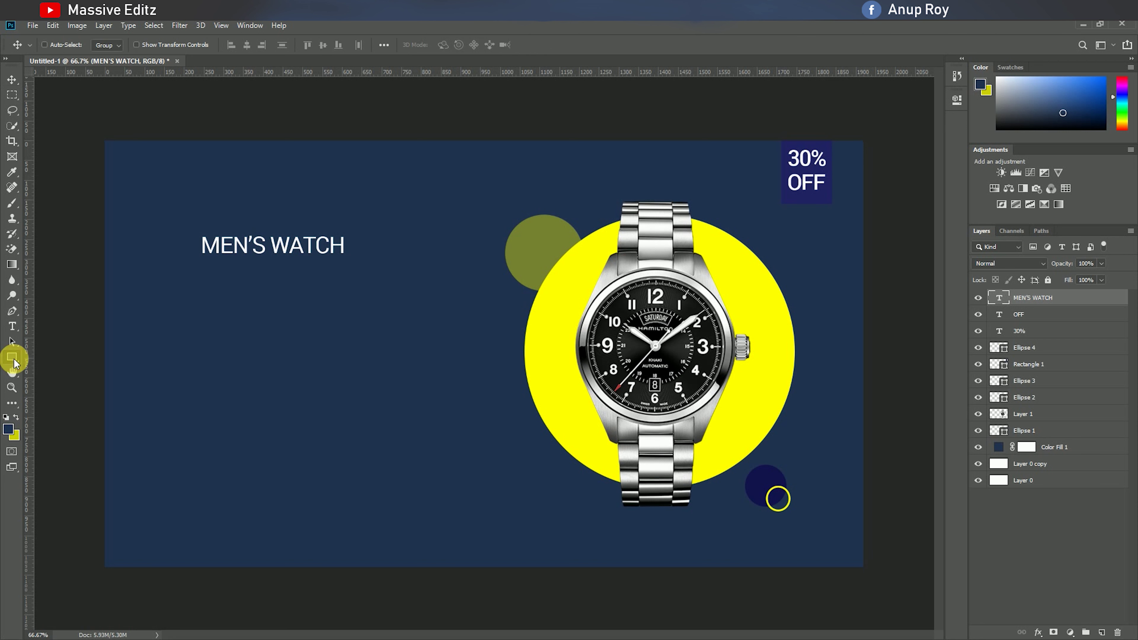
Step: Draw a 538 × 119 px rectangle below the heading with no fill and a yellow outline
left_click_drag(145, 293, 363, 346)
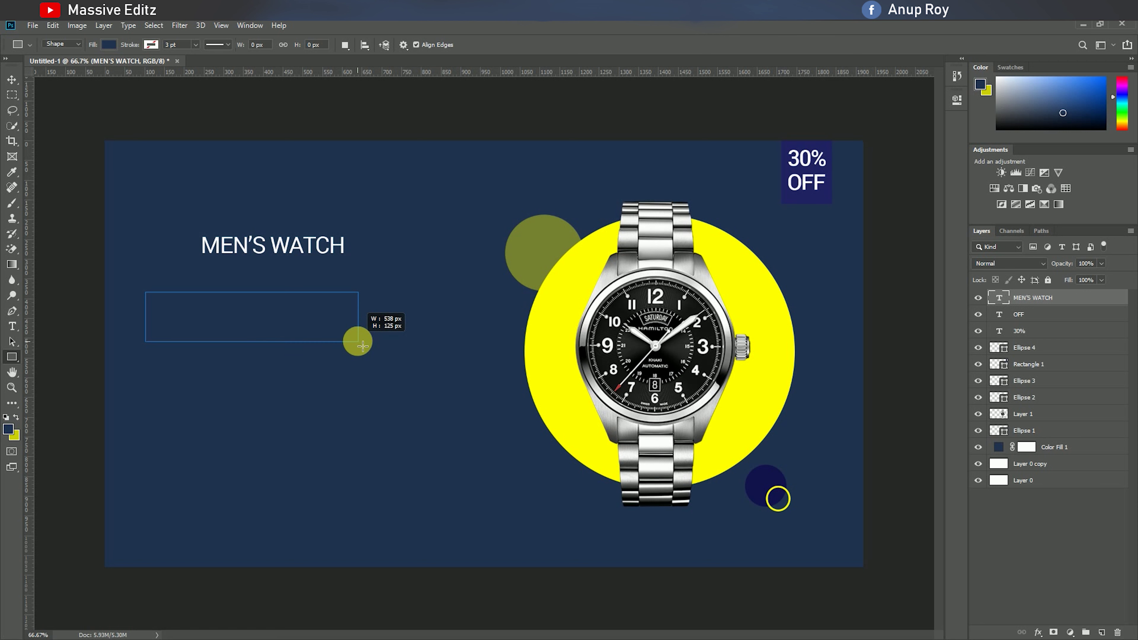
left_click_drag(363, 346, 358, 339)
left_click(789, 165)
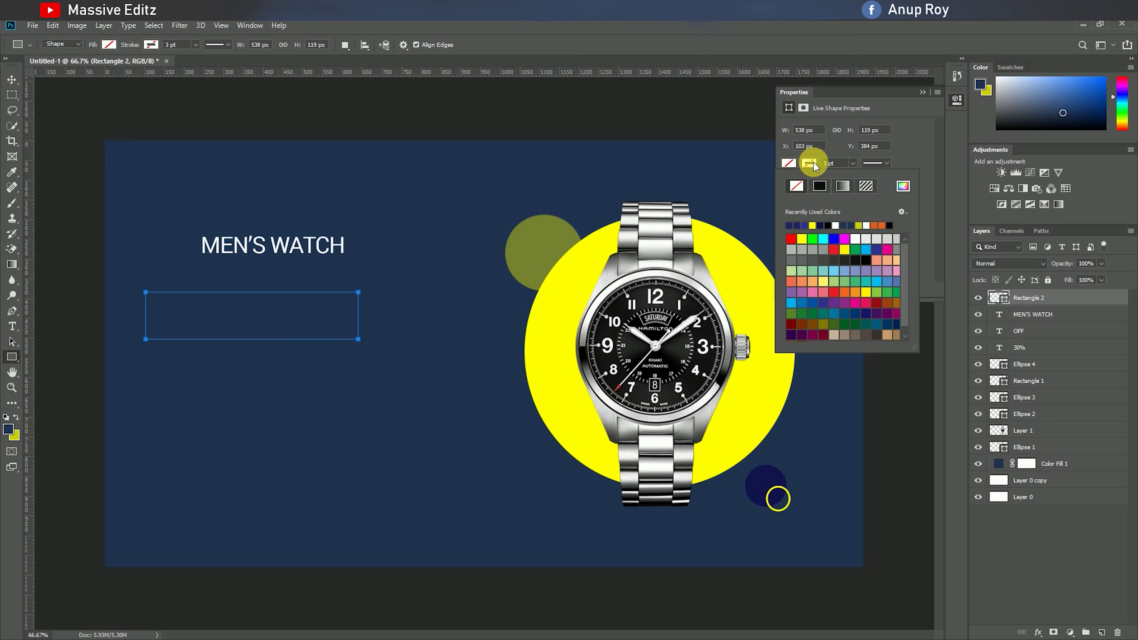
left_click(812, 224)
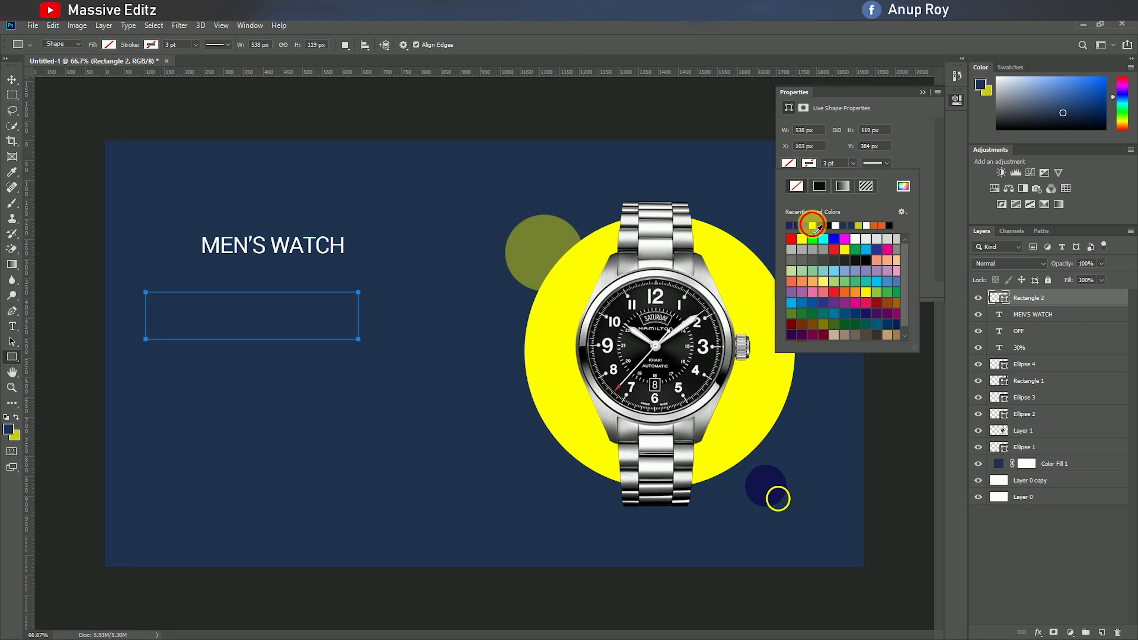
Step: Set the rectangle's outline to 1 pt and move it up under MEN'S WATCH
left_click(853, 165)
left_click_drag(853, 175, 846, 174)
double_click(829, 163)
type("1")
left_click(923, 92)
left_click(13, 79)
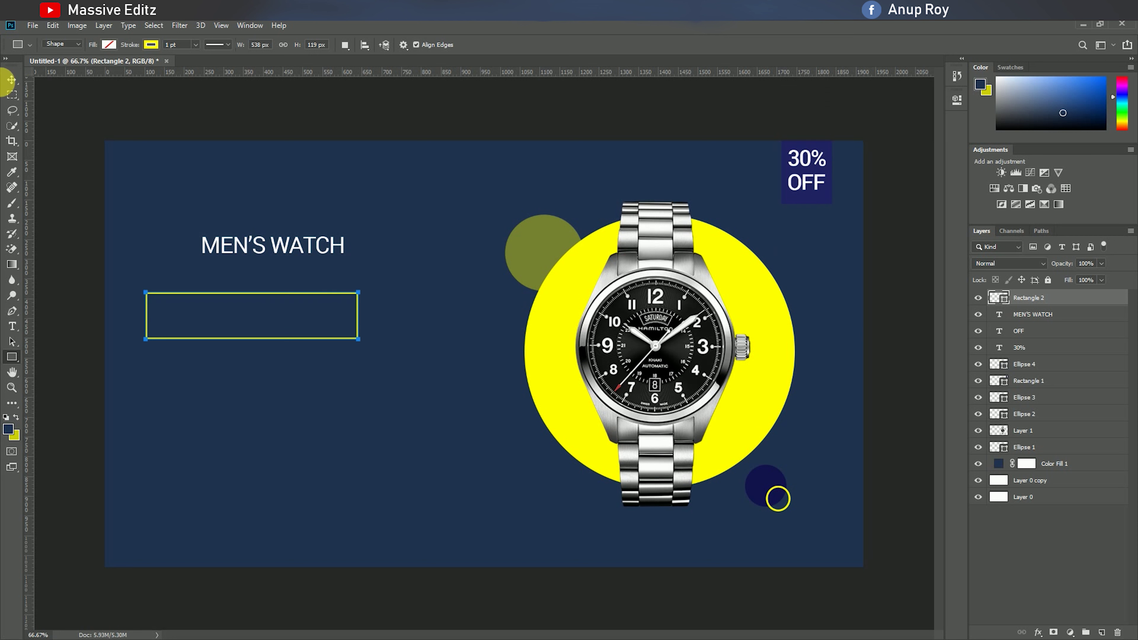
left_click_drag(256, 319, 282, 308)
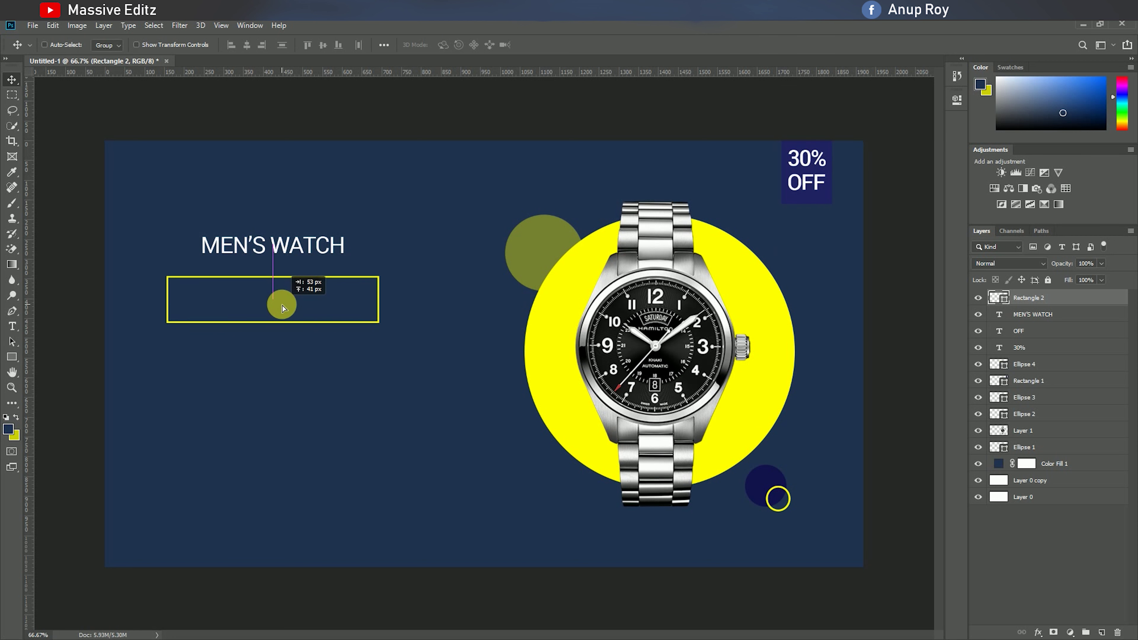
Step: Type 'MRP : $ 500' below the outlined rectangle and select the whole line for recolouring
left_click(12, 326)
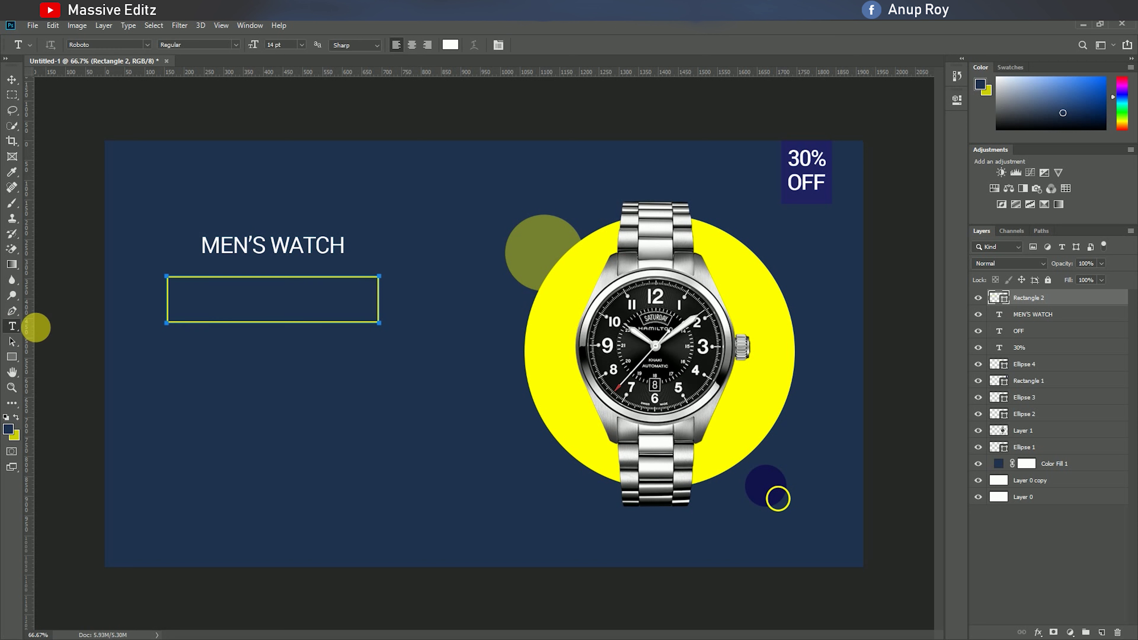
left_click(182, 414)
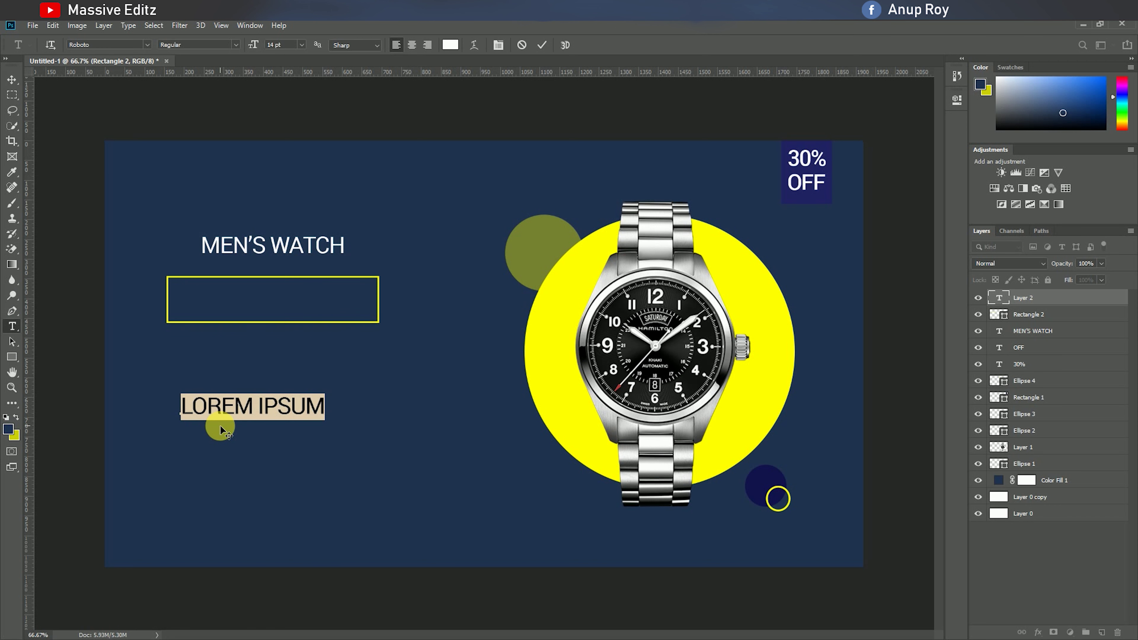
type("MRP :")
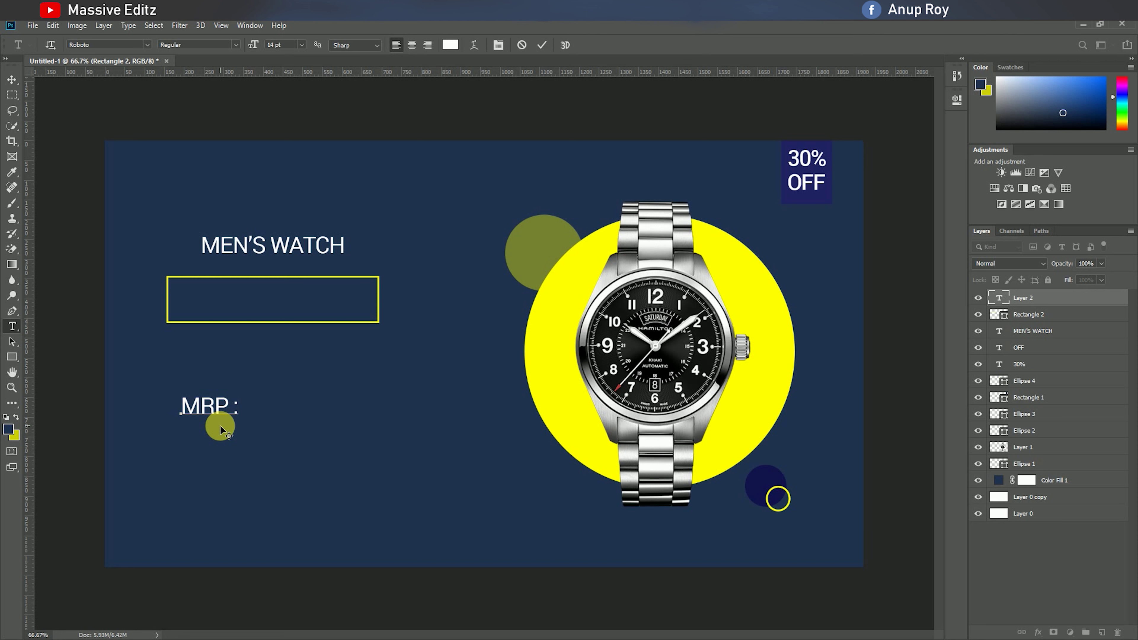
type("$500")
left_click(256, 405)
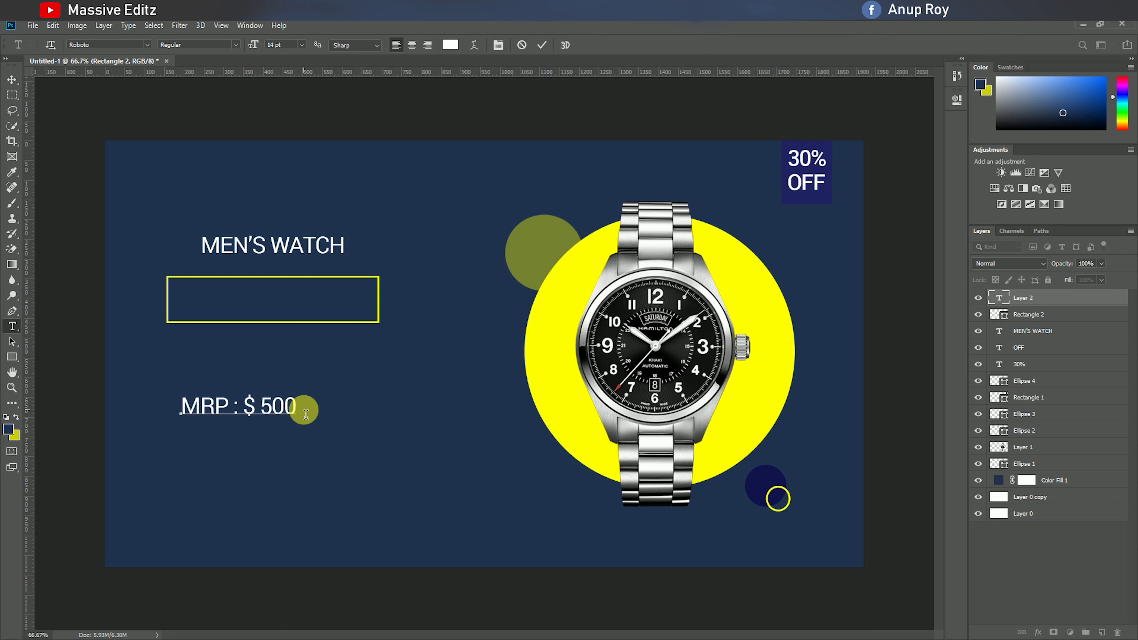
left_click_drag(306, 414, 96, 406)
left_click(450, 44)
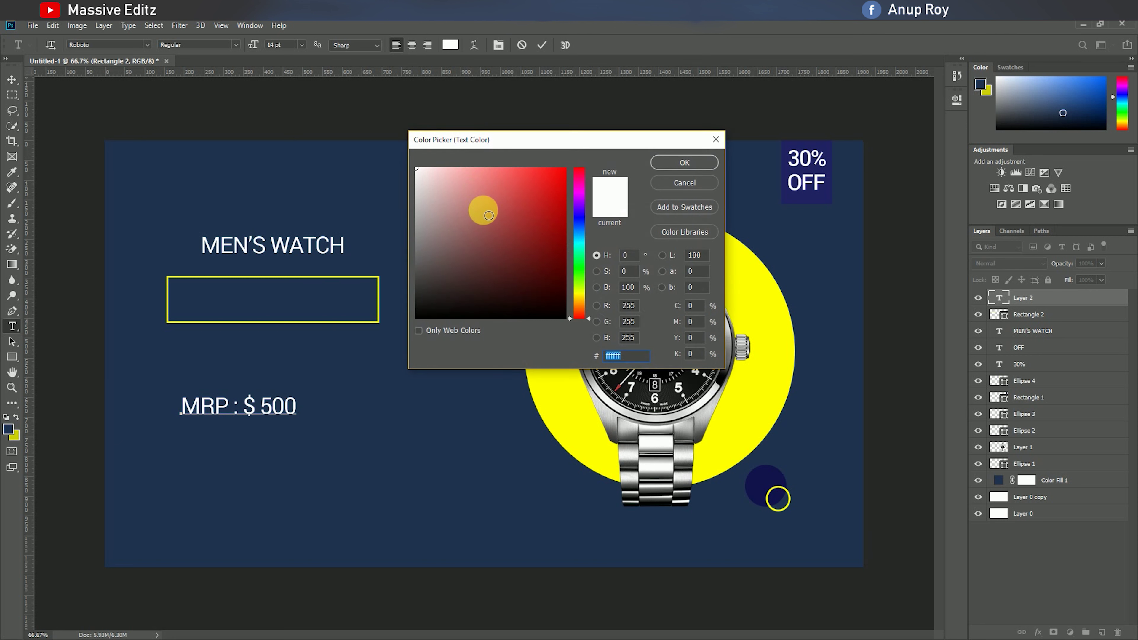
Step: Make the MRP text yellow (#ffff00) at 16 pt and move it into the box
type("ffff00")
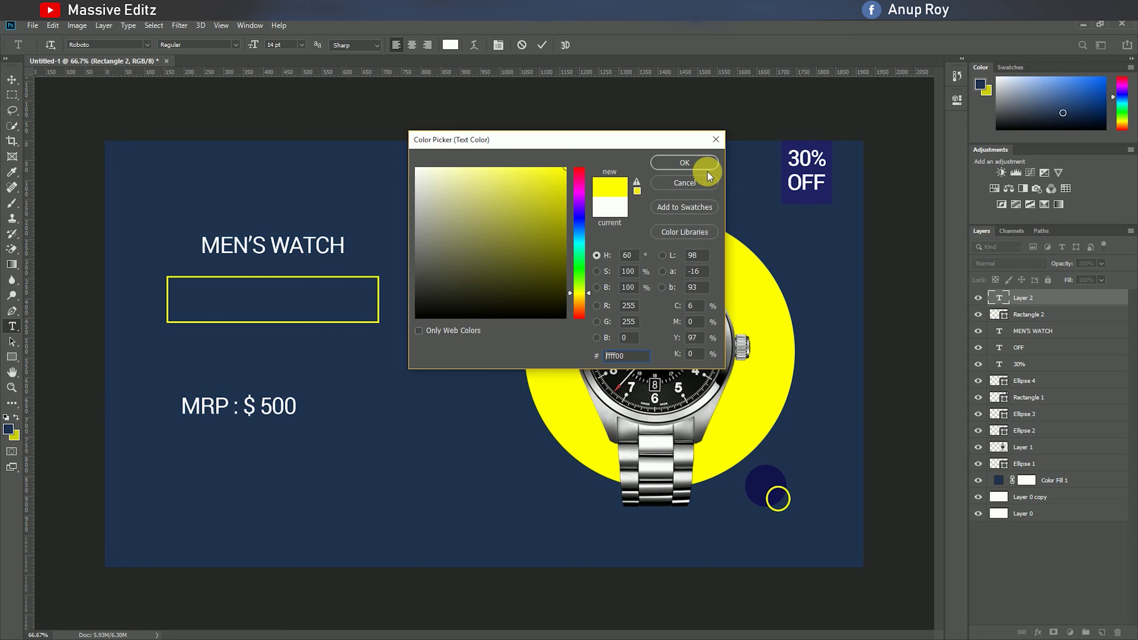
left_click(693, 162)
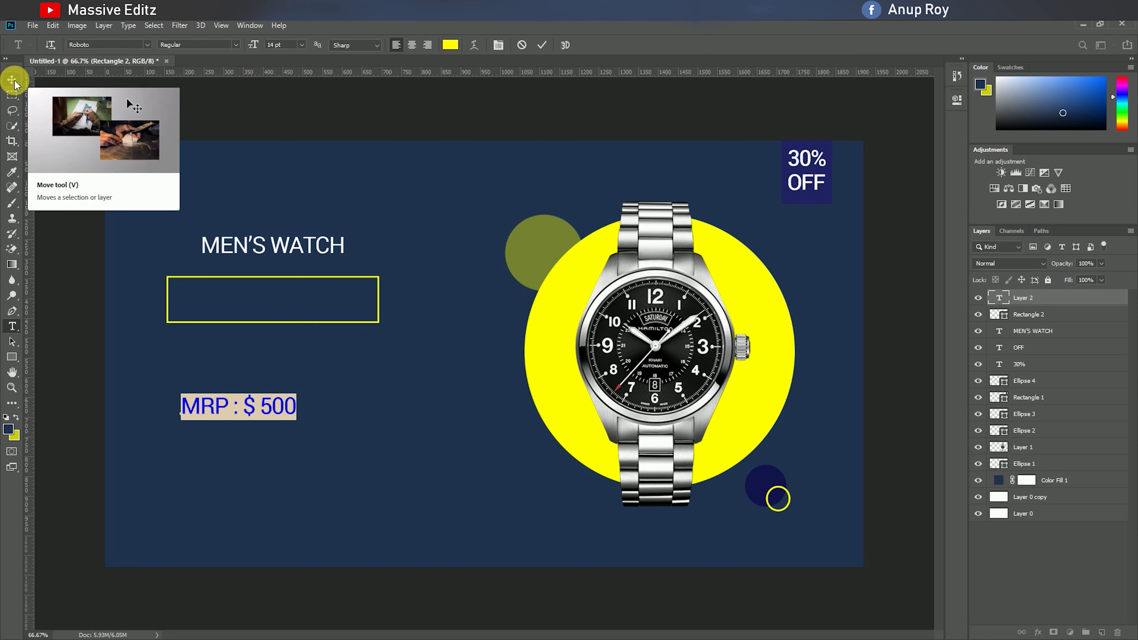
left_click(301, 45)
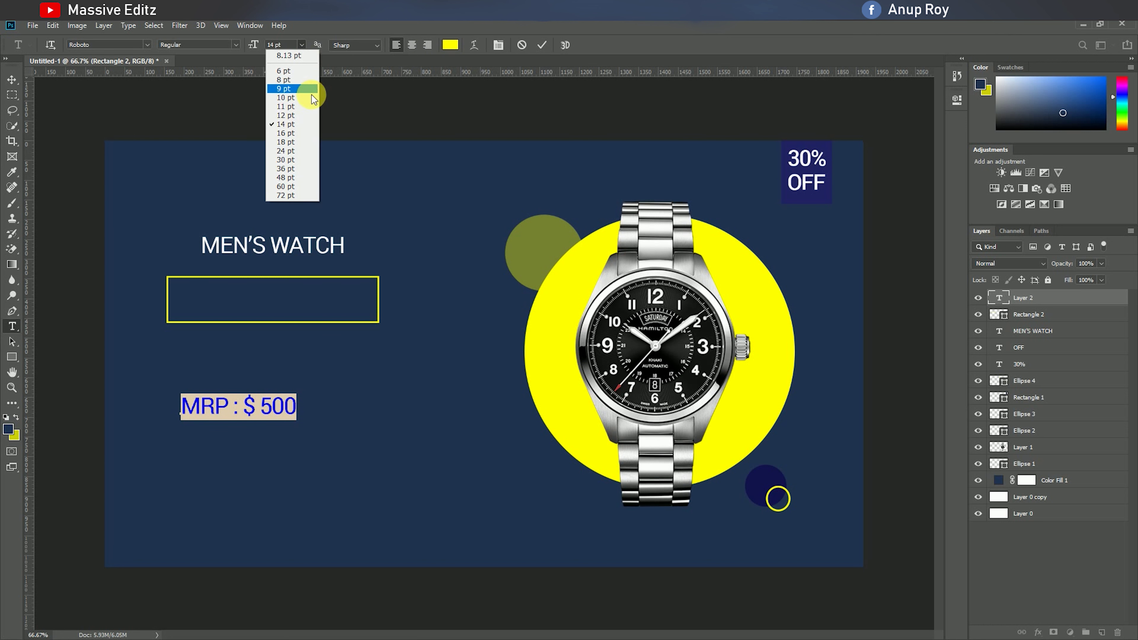
left_click(304, 133)
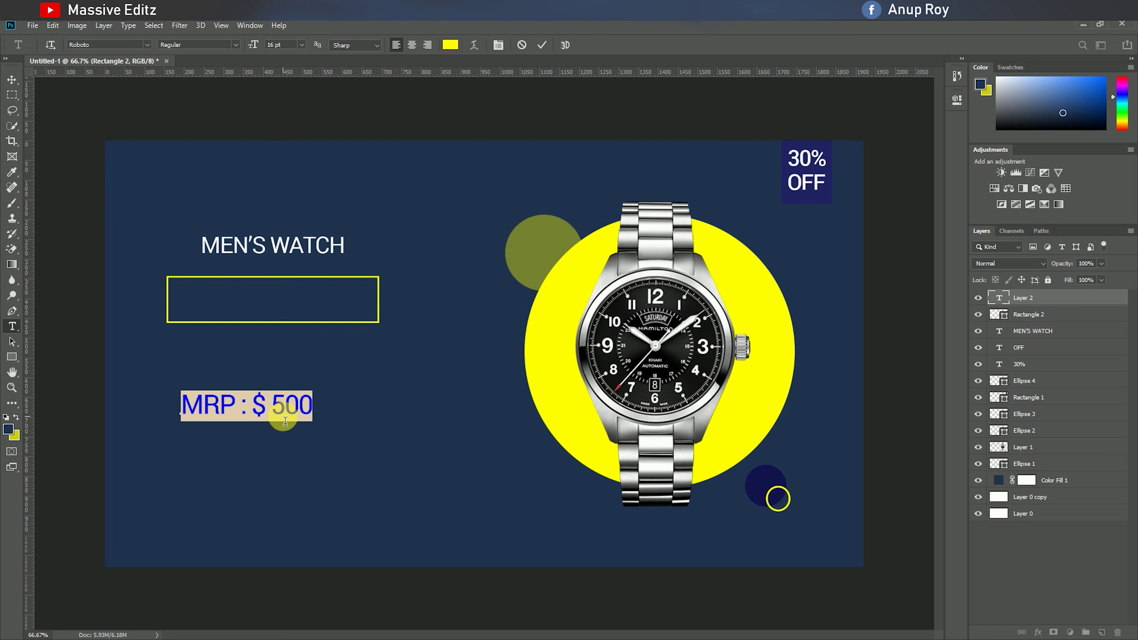
left_click_drag(309, 435, 337, 332)
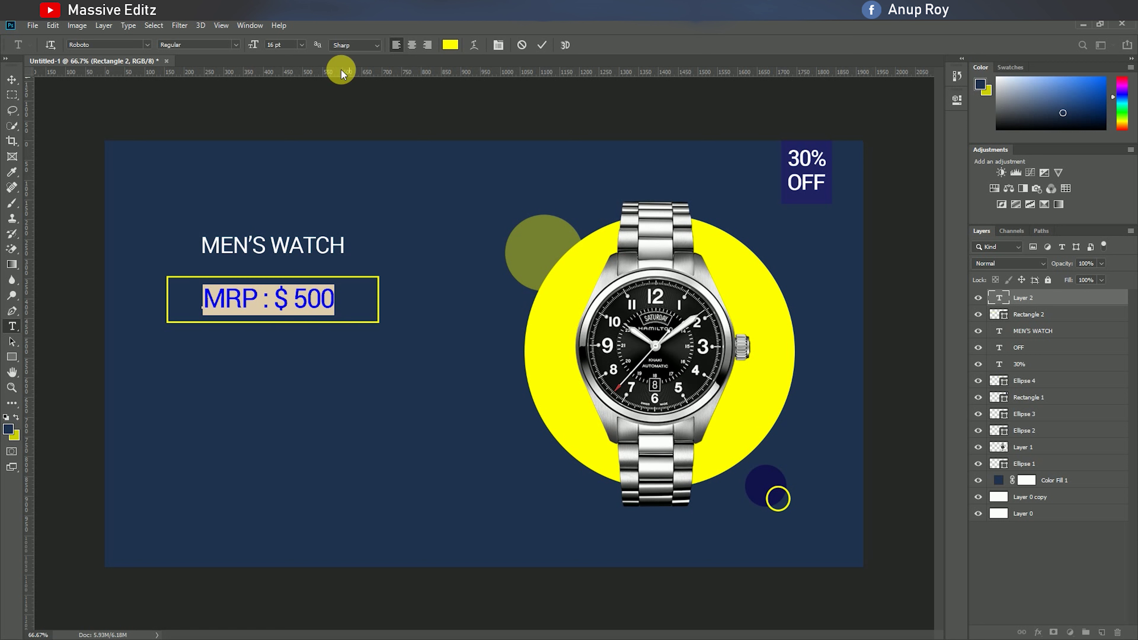
Step: Enlarge the MRP text to 18 pt in Medium weight, nudged slightly left
left_click(302, 45)
left_click(294, 143)
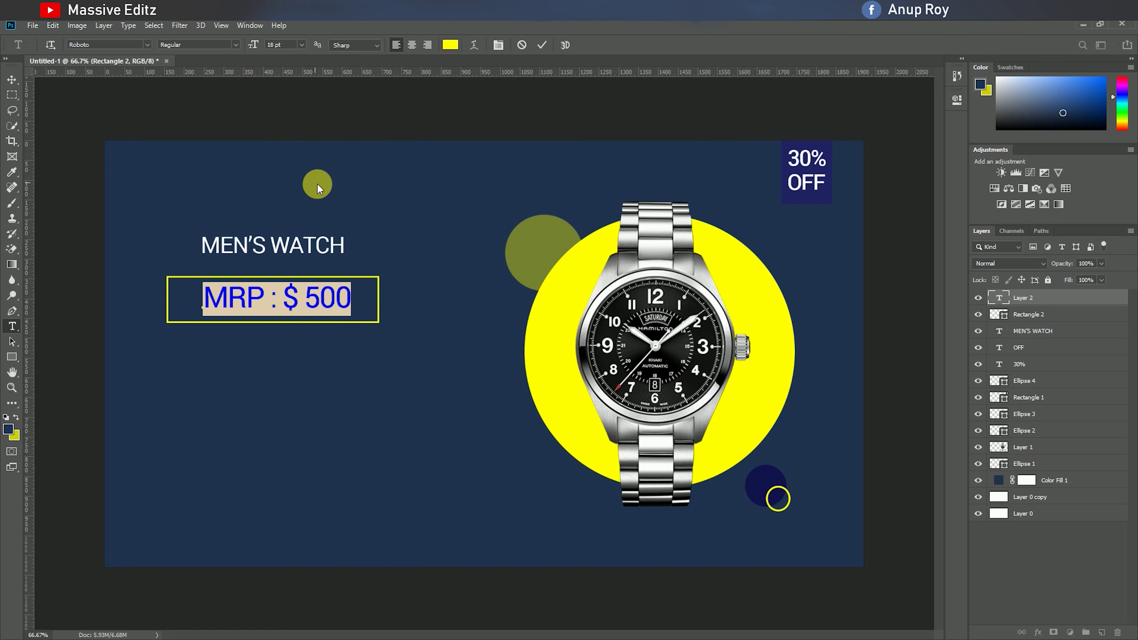
left_click_drag(338, 340, 334, 340)
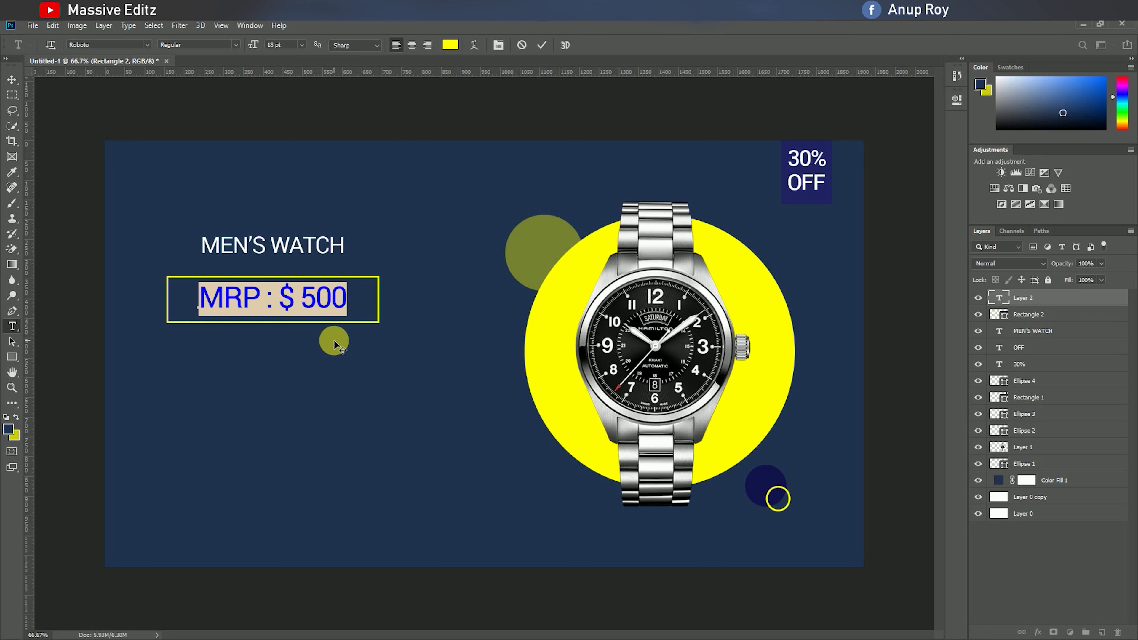
left_click(231, 41)
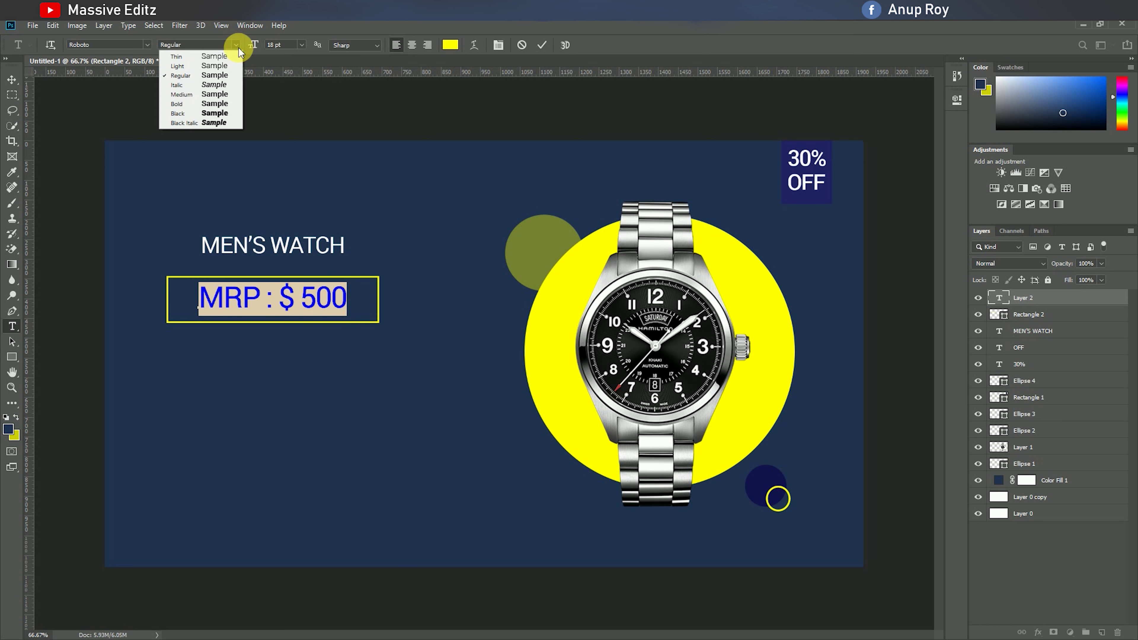
left_click(238, 95)
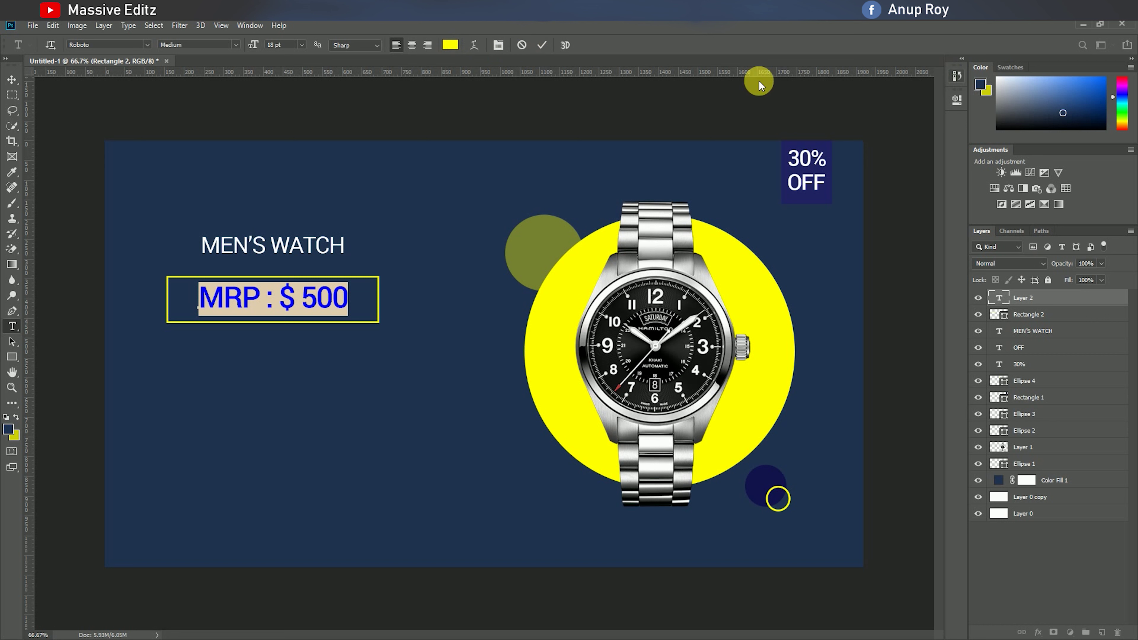
Step: Reduce the MRP : $ 500 tracking in the Character panel and recentre it in the box
left_click(500, 44)
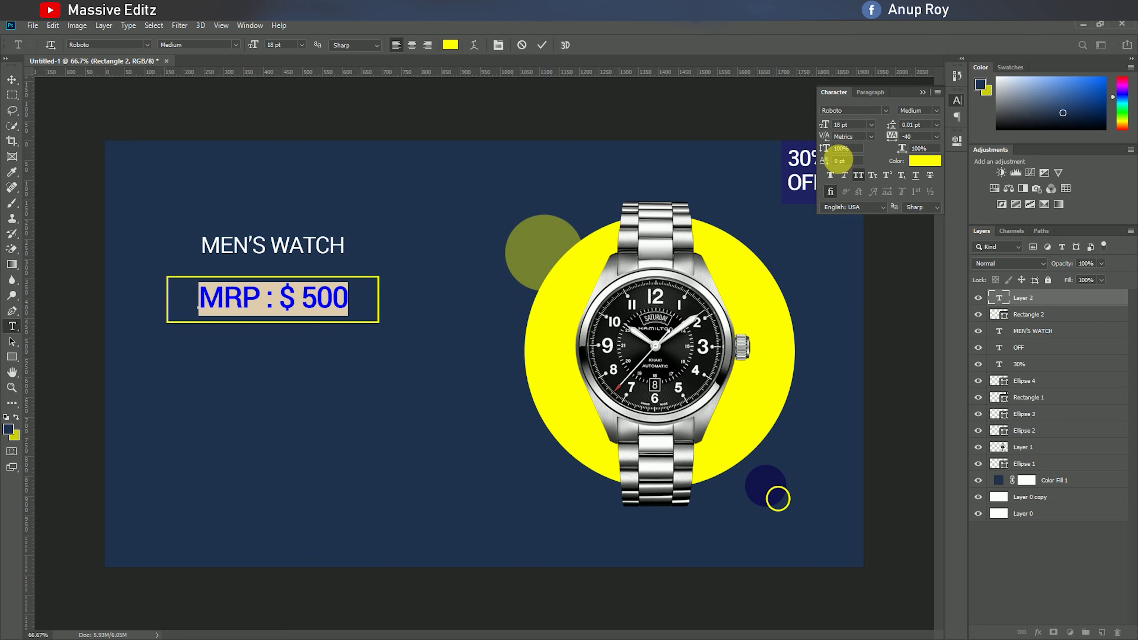
mouse_move(886, 141)
left_mouse_down()
mouse_move(900, 141)
mouse_move(576, 101)
left_mouse_up()
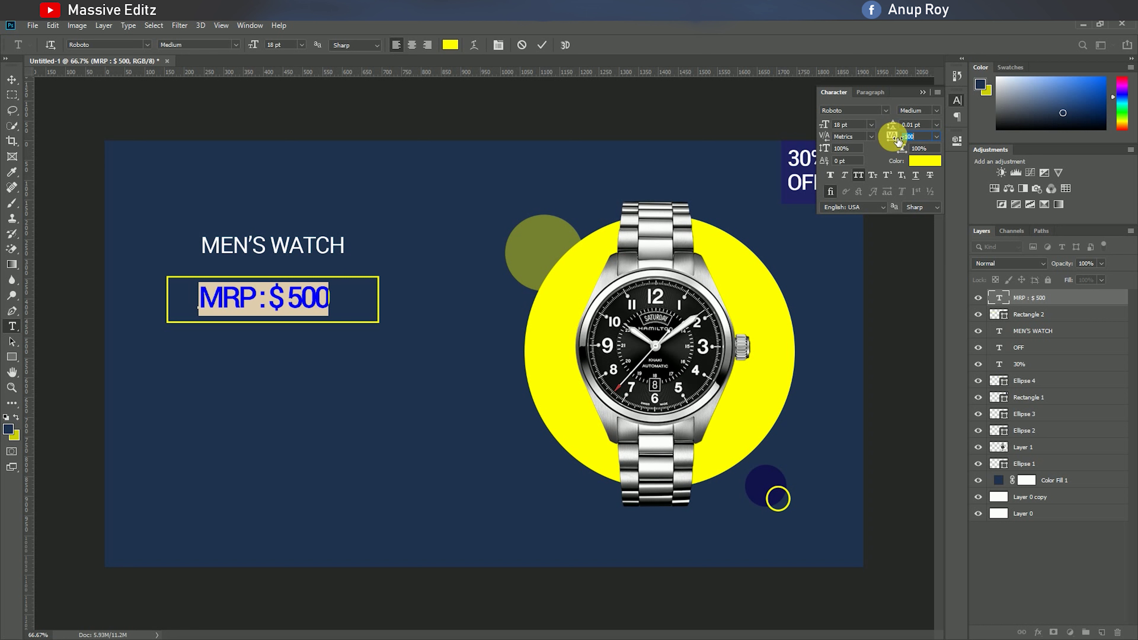
left_click_drag(898, 141, 899, 142)
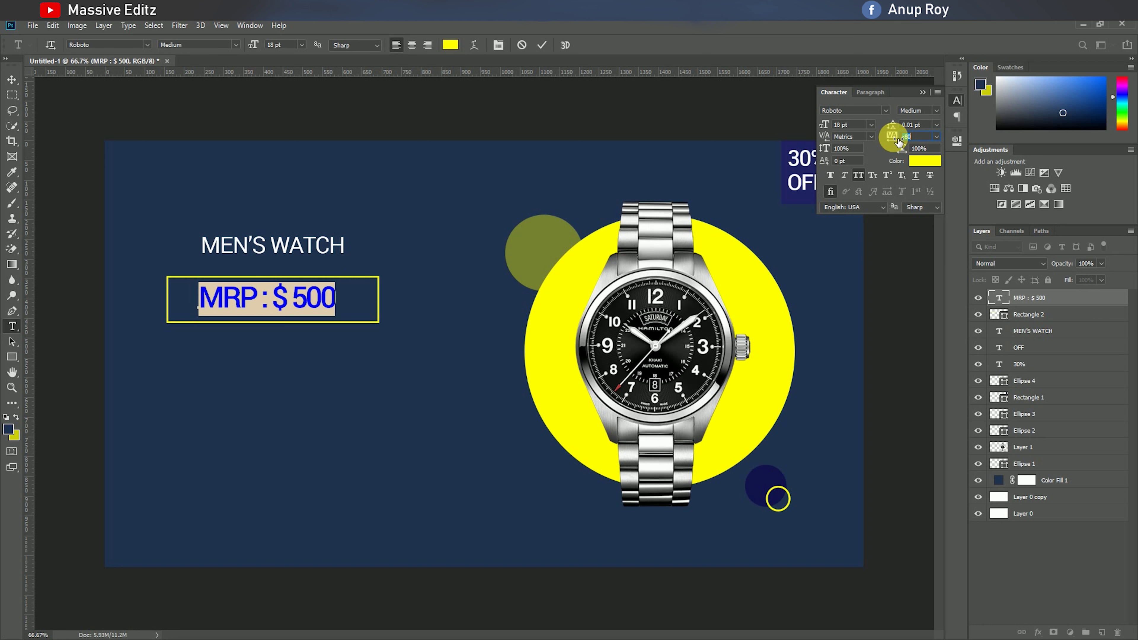
left_click(543, 45)
left_click(922, 92)
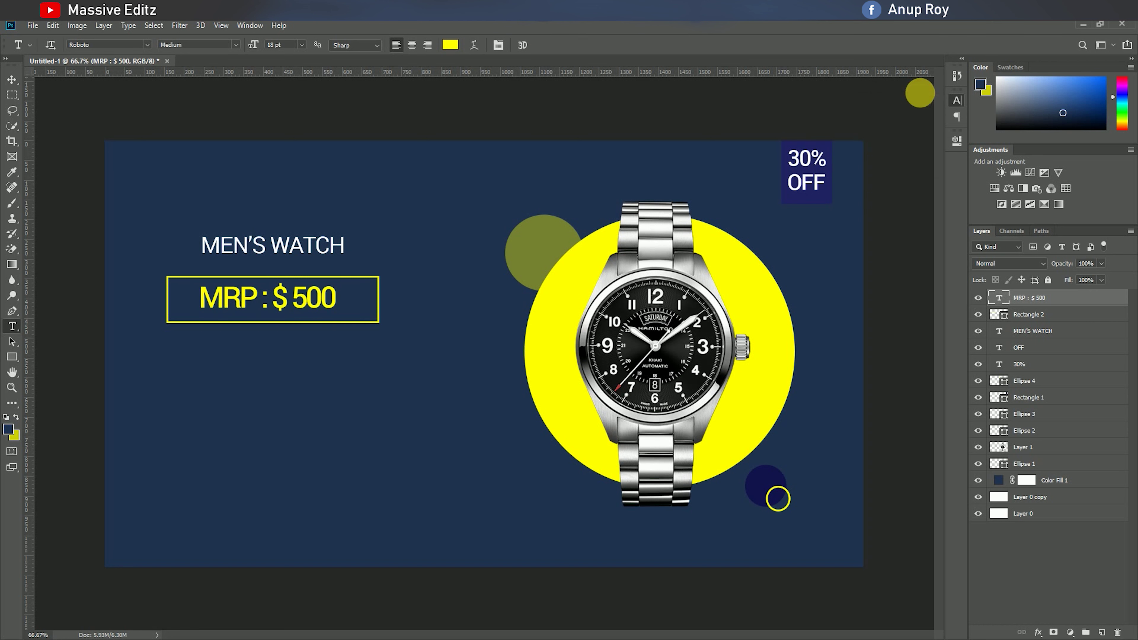
left_click(12, 80)
left_click_drag(297, 299, 303, 300)
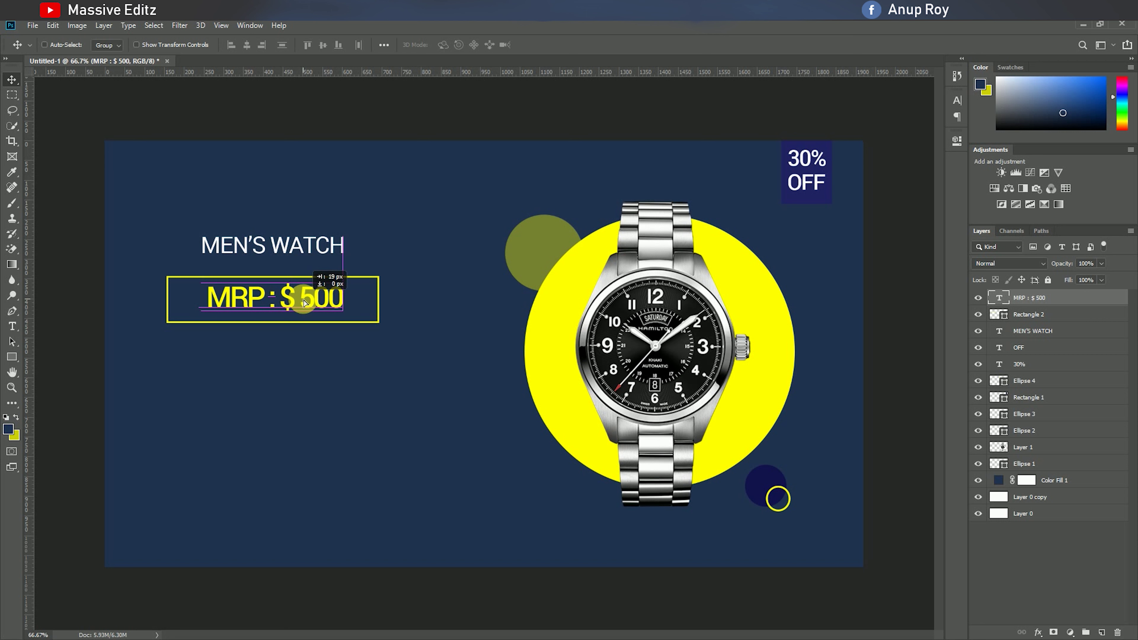
left_click_drag(304, 302, 301, 303)
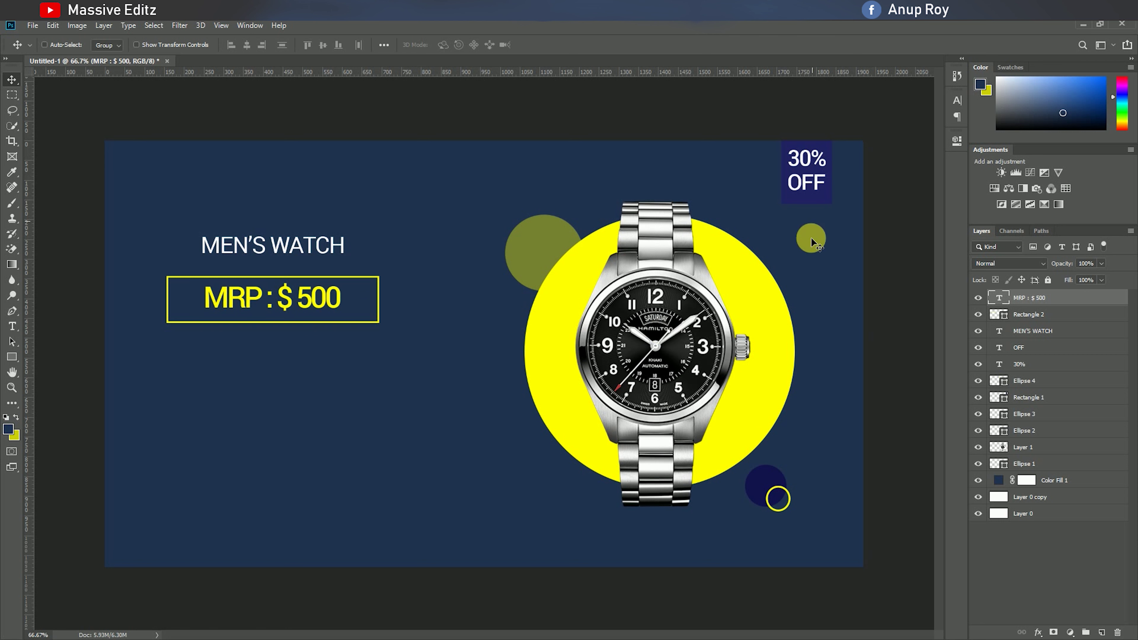
Step: Draw a thin 434 × 5 px yellow bar striking through the MRP : $ 500 price
left_click(12, 357)
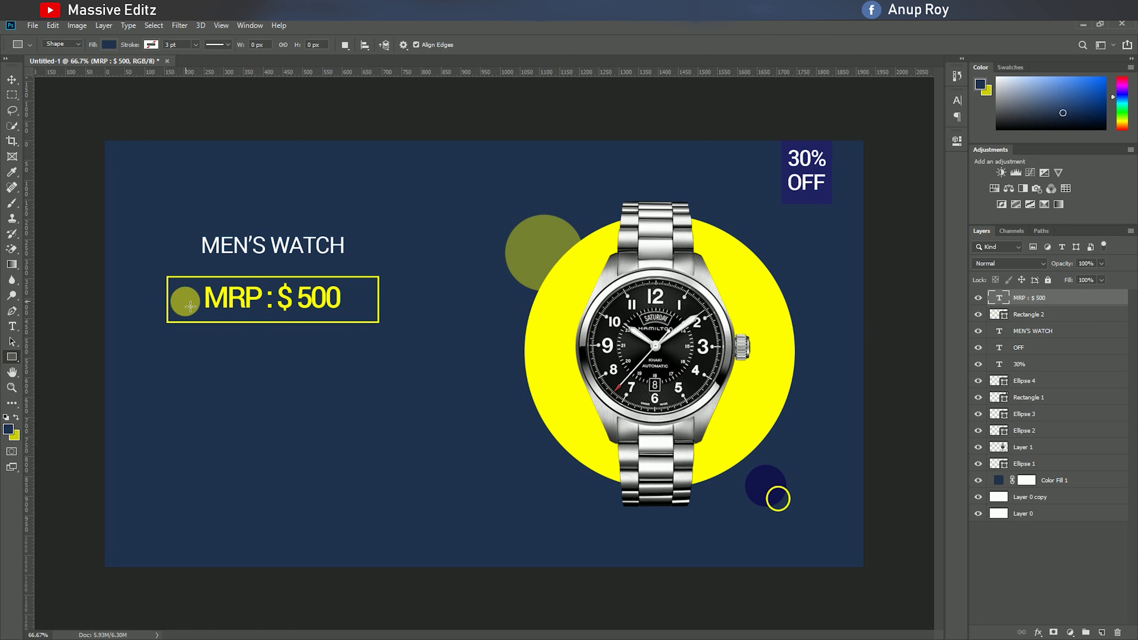
left_click_drag(181, 295, 357, 301)
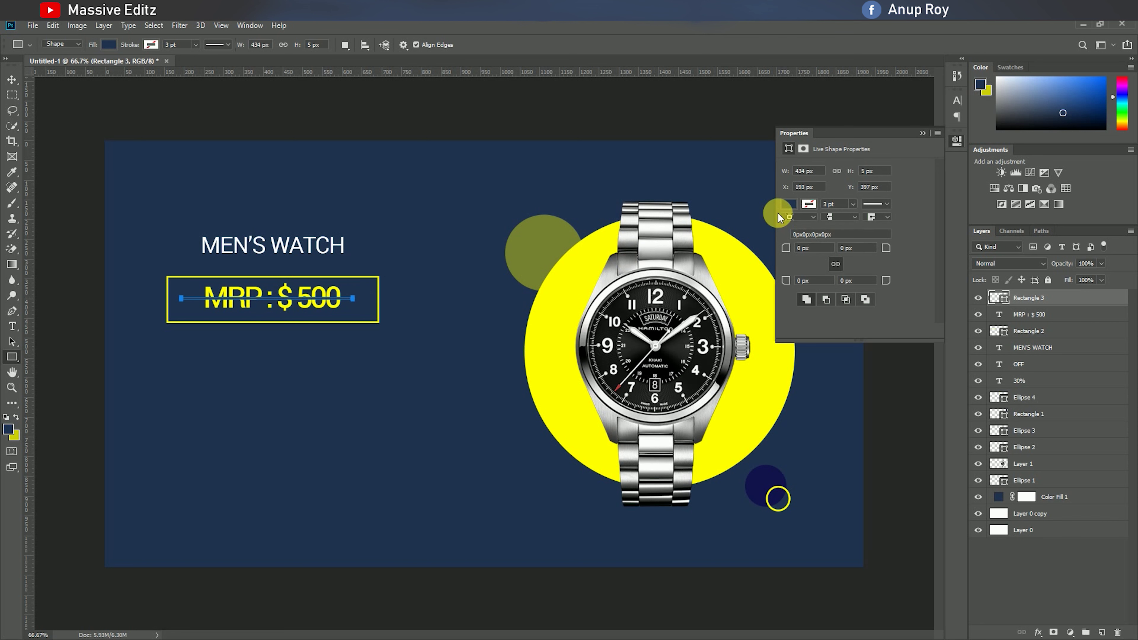
left_click(789, 205)
left_click(789, 266)
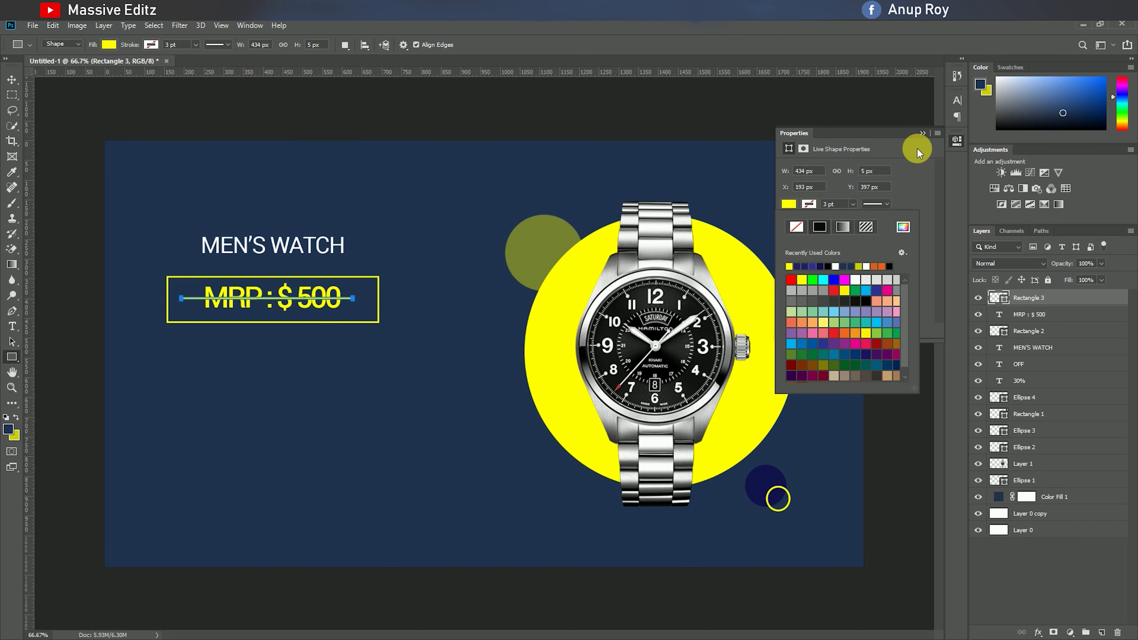
left_click(924, 135)
left_click(12, 80)
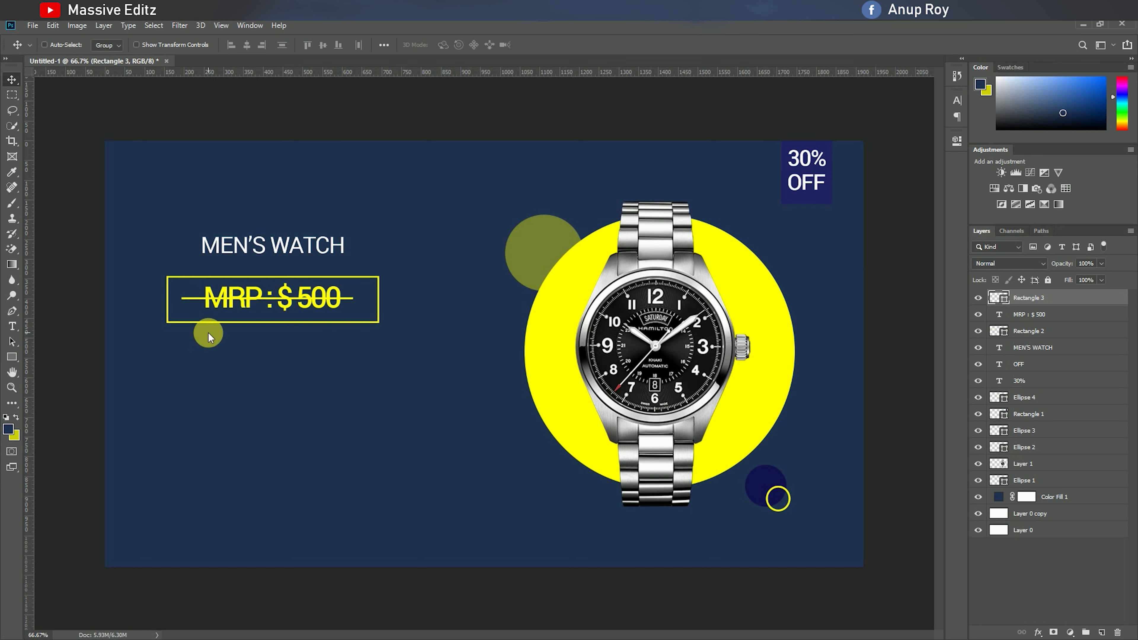
Step: Type '$ 299' below the MRP box, keeping Medium weight
left_click(12, 326)
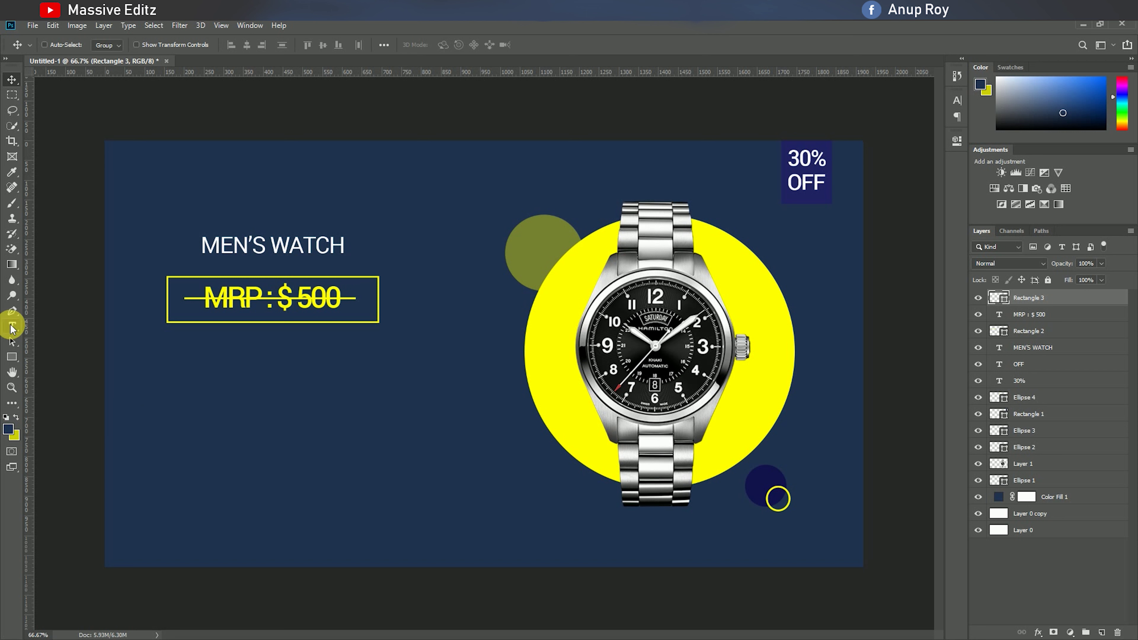
left_click(197, 395)
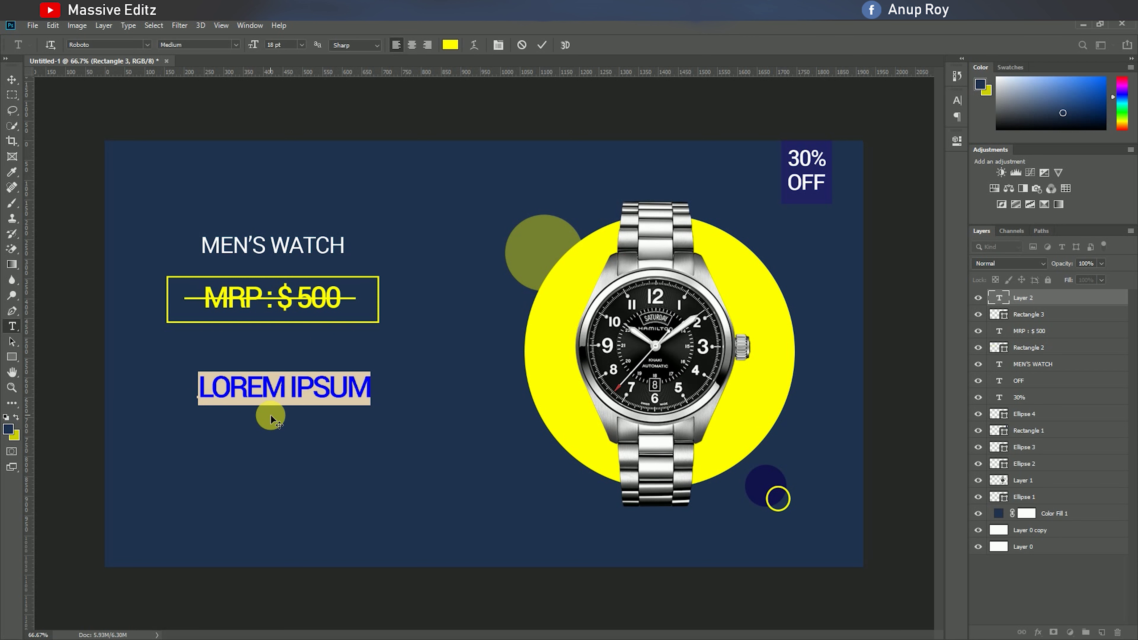
type("$")
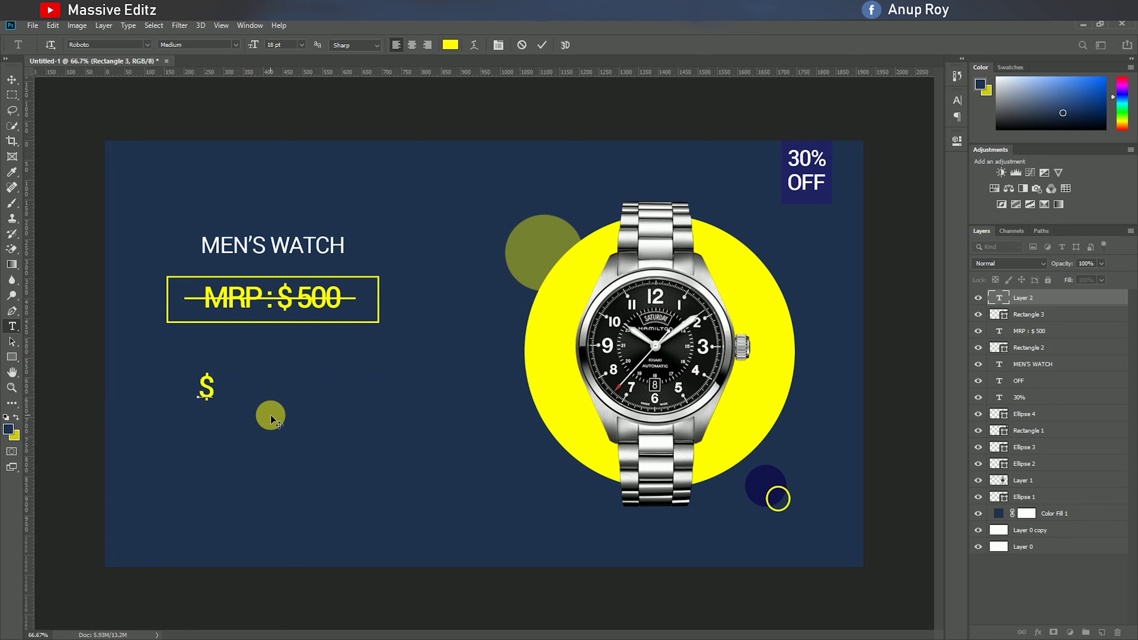
type(" 299")
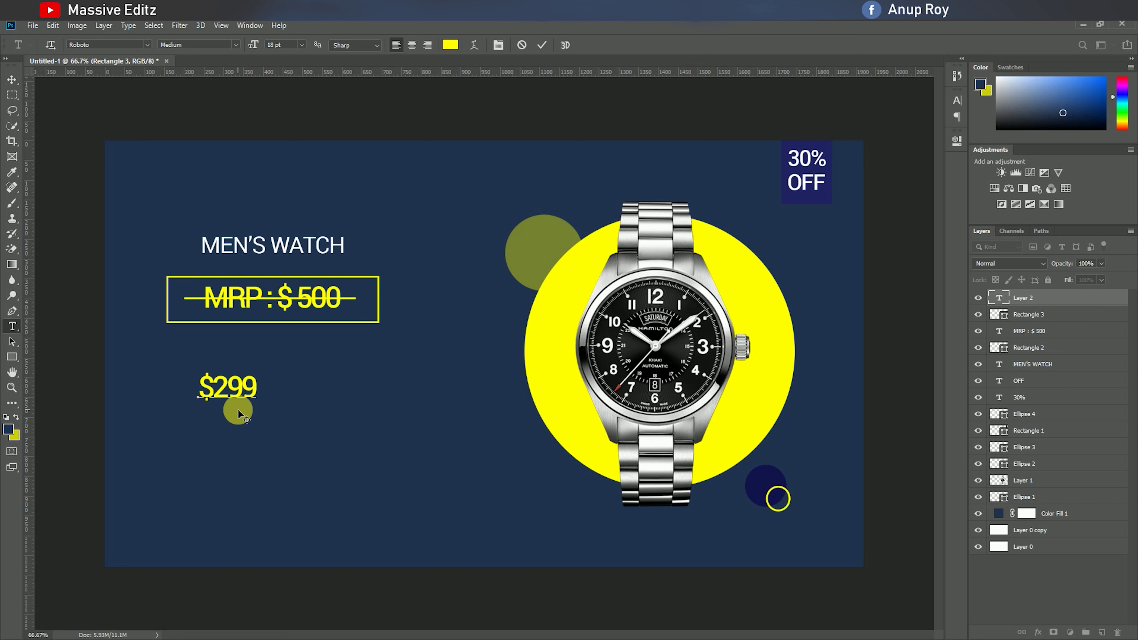
left_click_drag(255, 388, 162, 388)
left_click(235, 45)
left_click(299, 48)
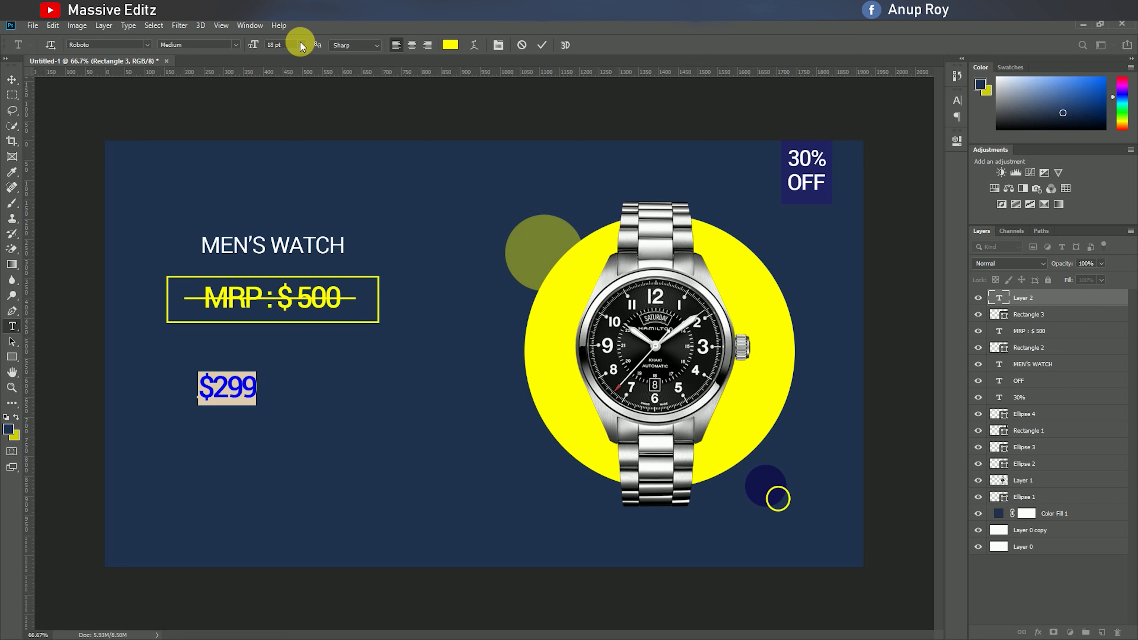
Step: Set the $299 price to 48 pt and nudge it slightly down
left_click(299, 44)
left_click(295, 165)
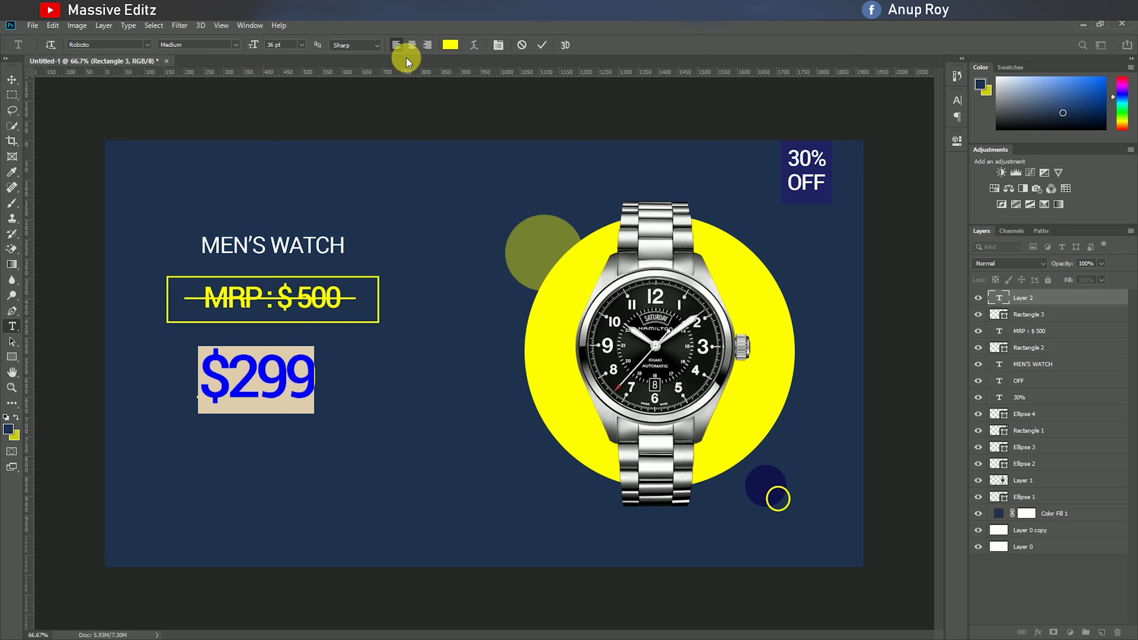
left_click(299, 44)
left_click(295, 173)
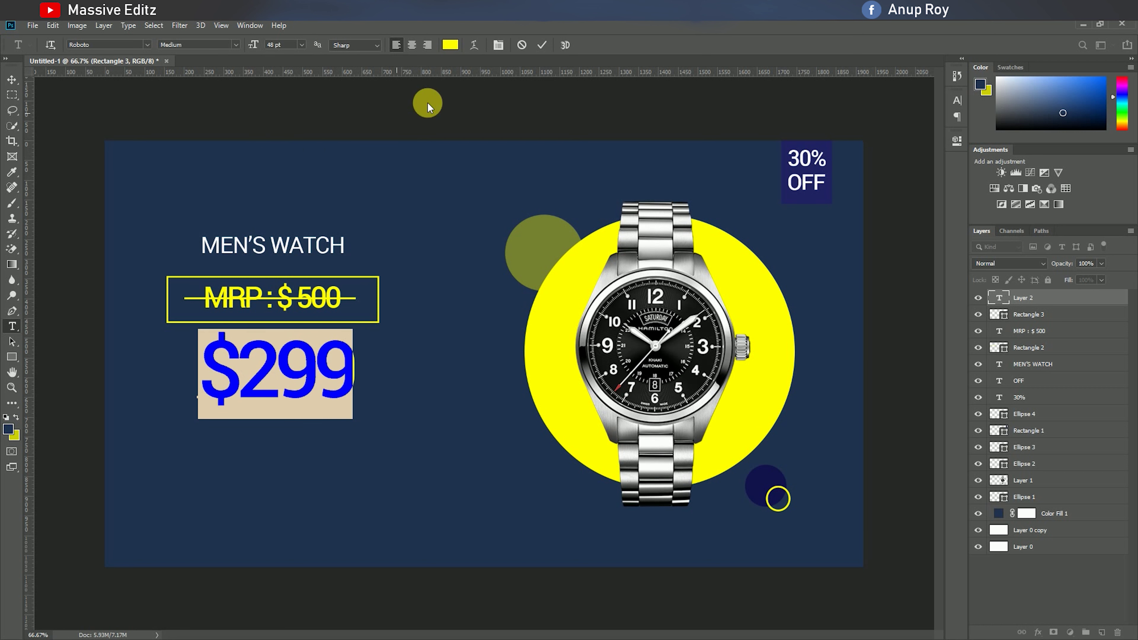
left_click(545, 45)
left_click(12, 79)
left_click_drag(271, 372, 269, 378)
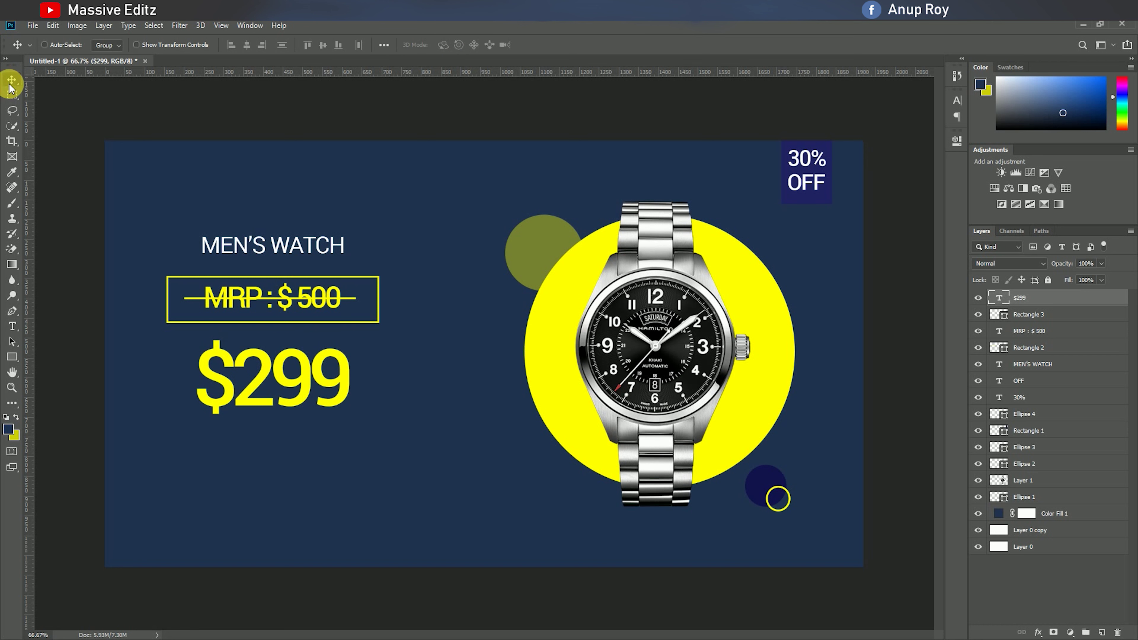
Step: Open the stars PNG and drag it into the banner as a new layer
left_click(31, 26)
left_click(35, 45)
left_click(203, 114)
left_click(782, 499)
left_click_drag(152, 226, 298, 472)
left_click(272, 73)
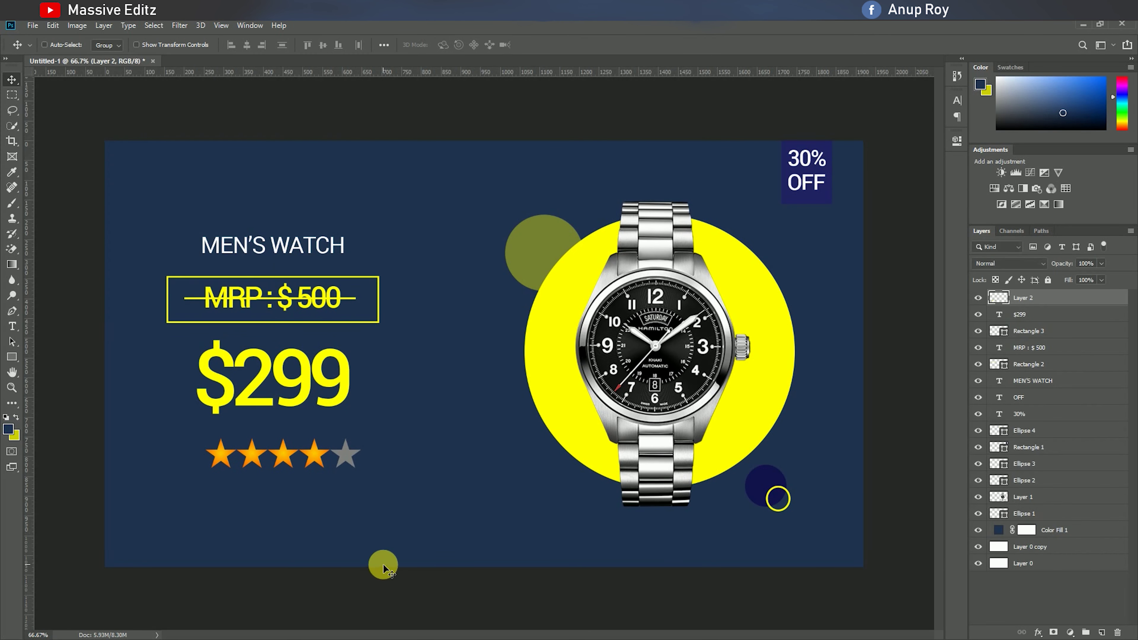
Step: Scale the stars image to about 84% and align it under the $299 price
key("ctrl+t")
left_click_drag(363, 437, 337, 443)
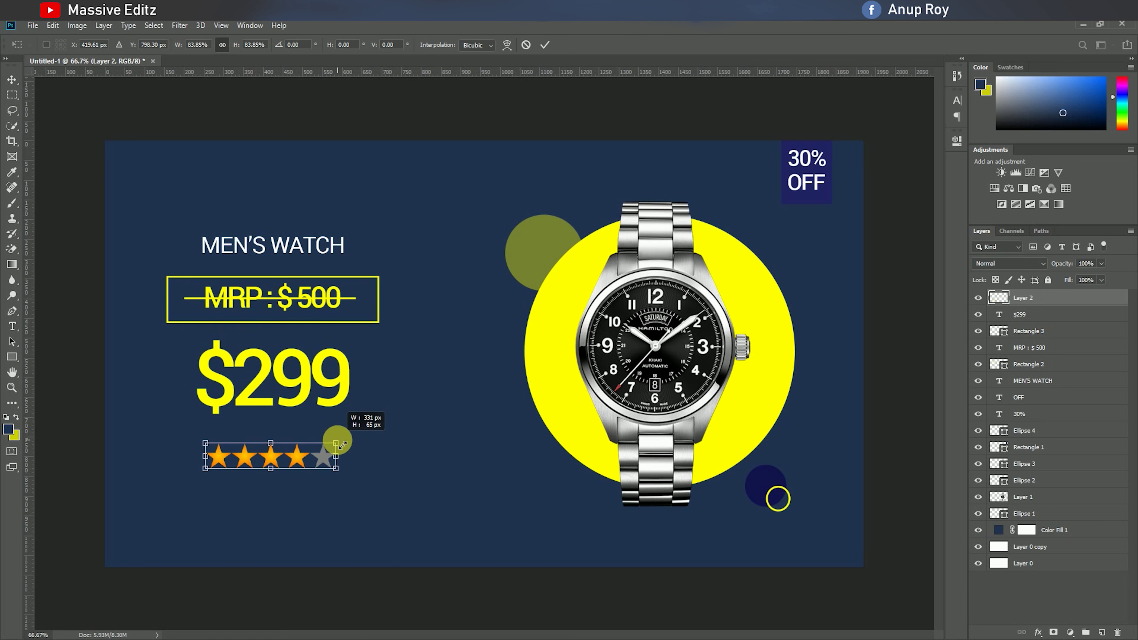
left_click(545, 49)
left_click_drag(272, 460, 272, 450)
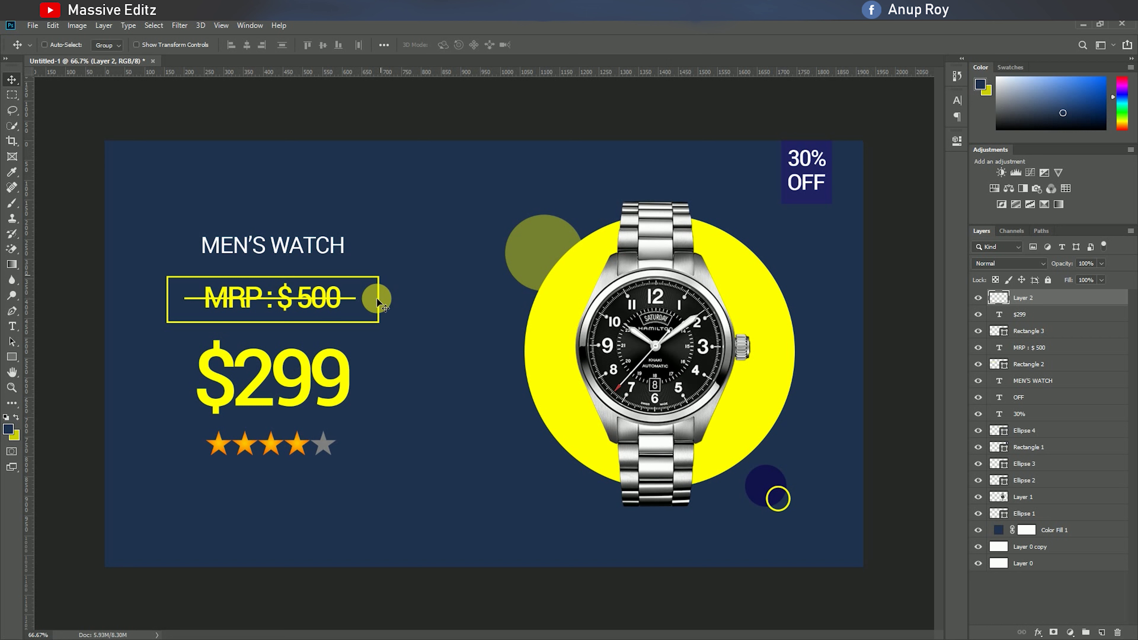
left_click_drag(269, 444, 271, 437)
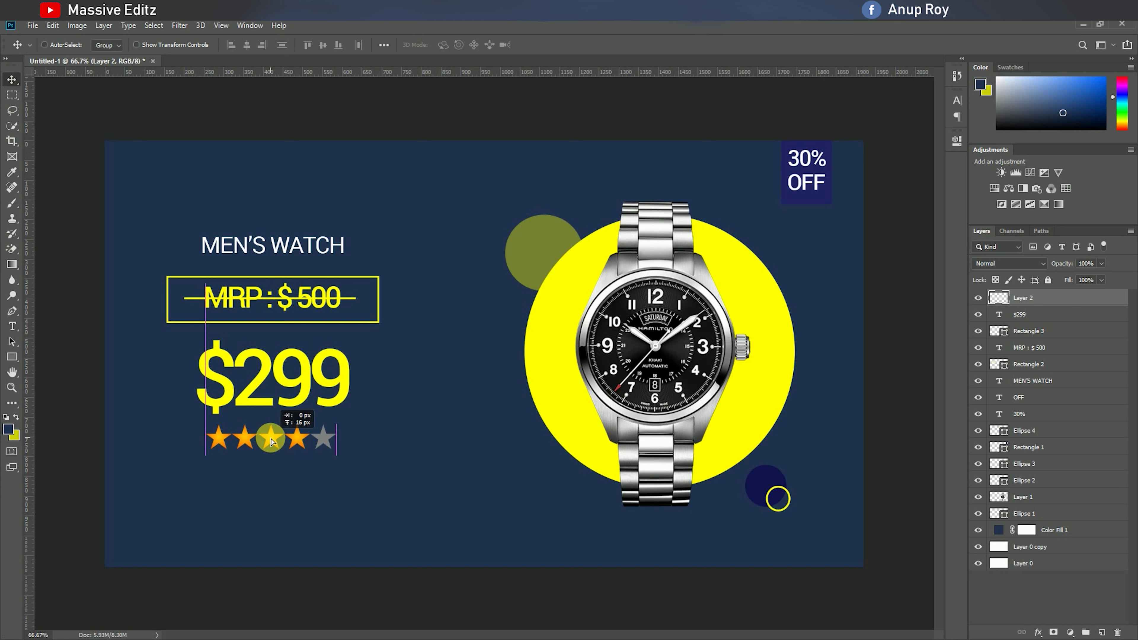
Step: Draw a white 322 × 104 px rounded rectangle with 10 px corners below the stars
left_click(11, 357)
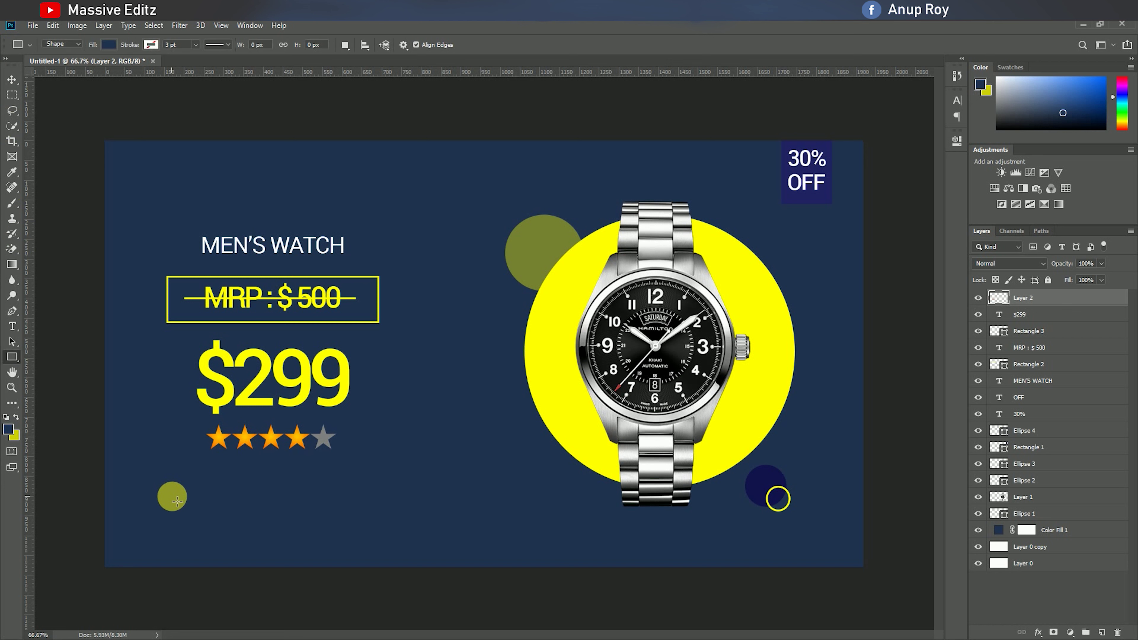
right_click(11, 357)
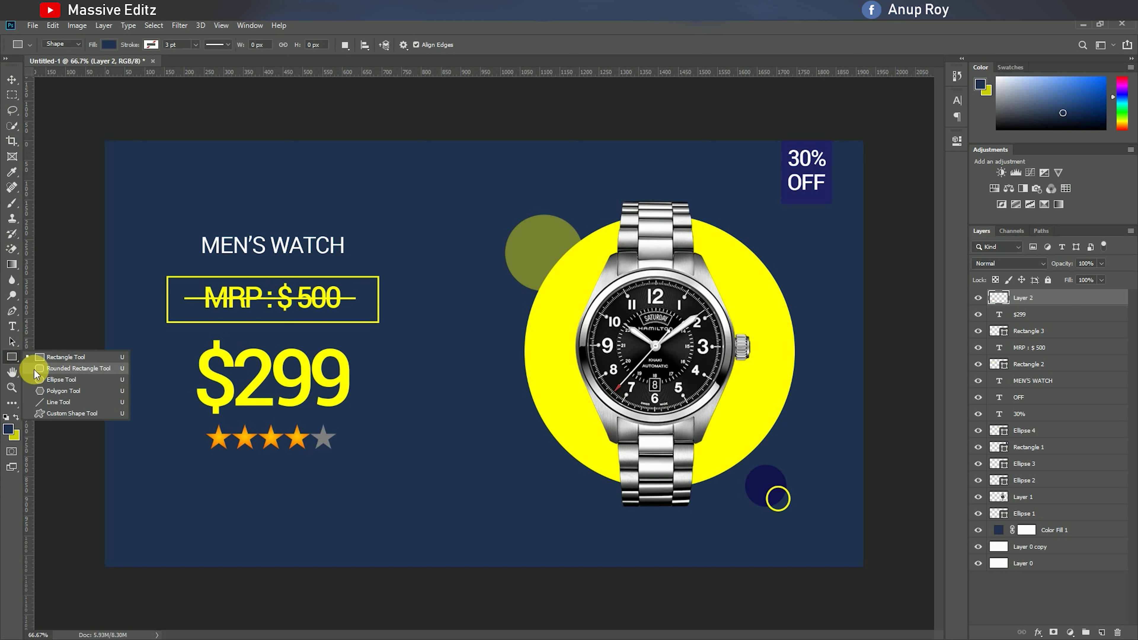
left_click(34, 370)
left_click_drag(182, 479, 309, 520)
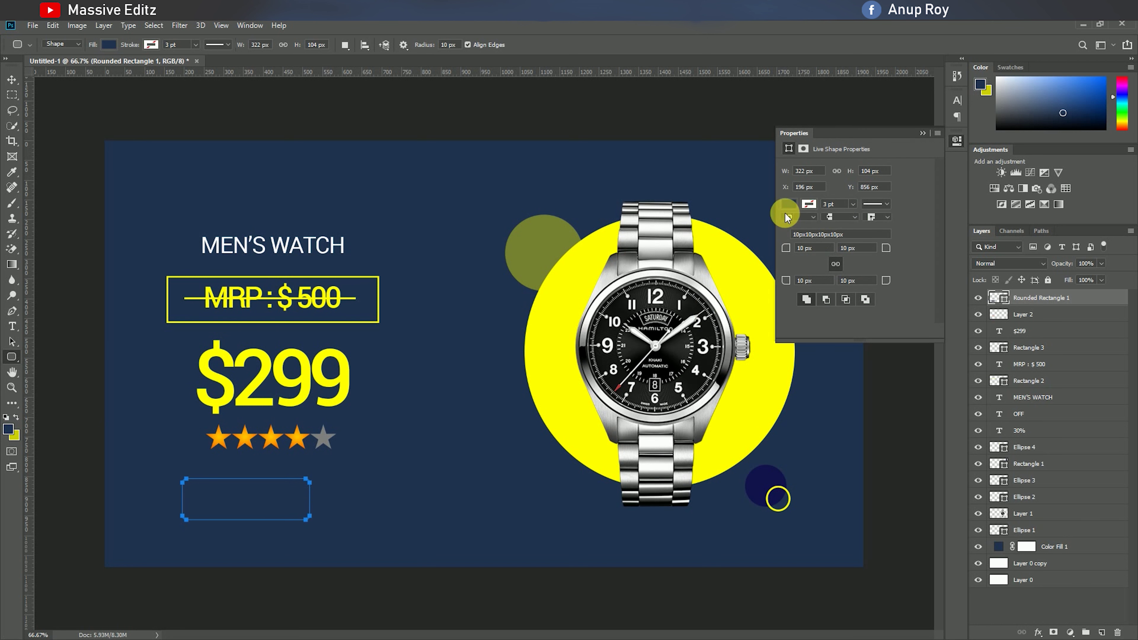
left_click(788, 204)
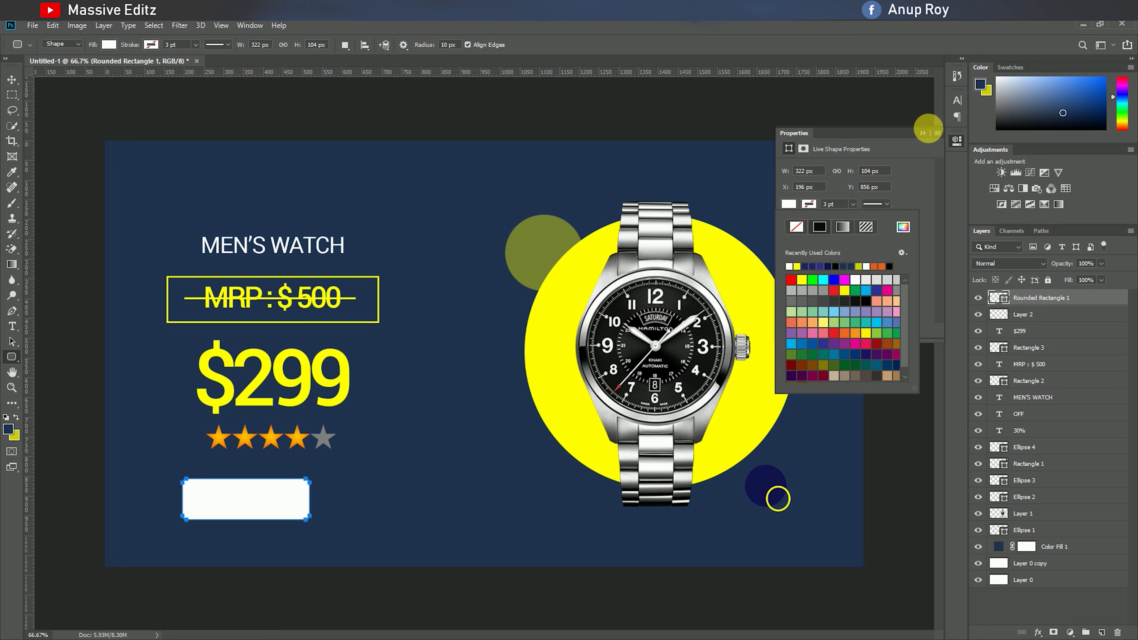
left_click(922, 133)
left_click(12, 80)
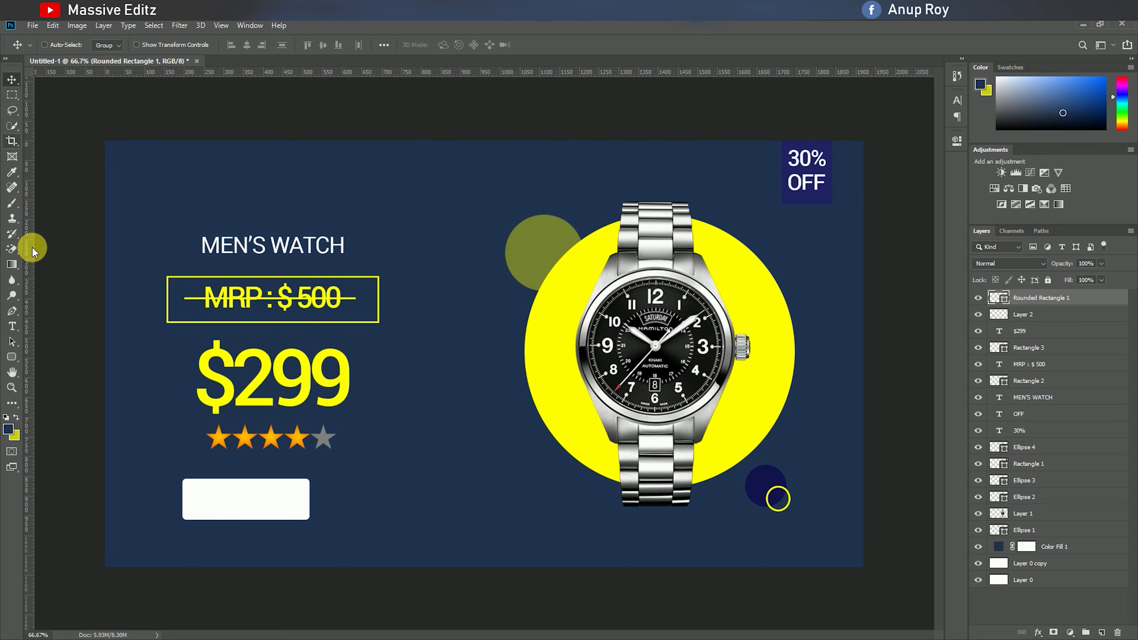
left_click(16, 327)
Step: Type SHOP NOW, fixing the typo, and make the text black
left_click(341, 515)
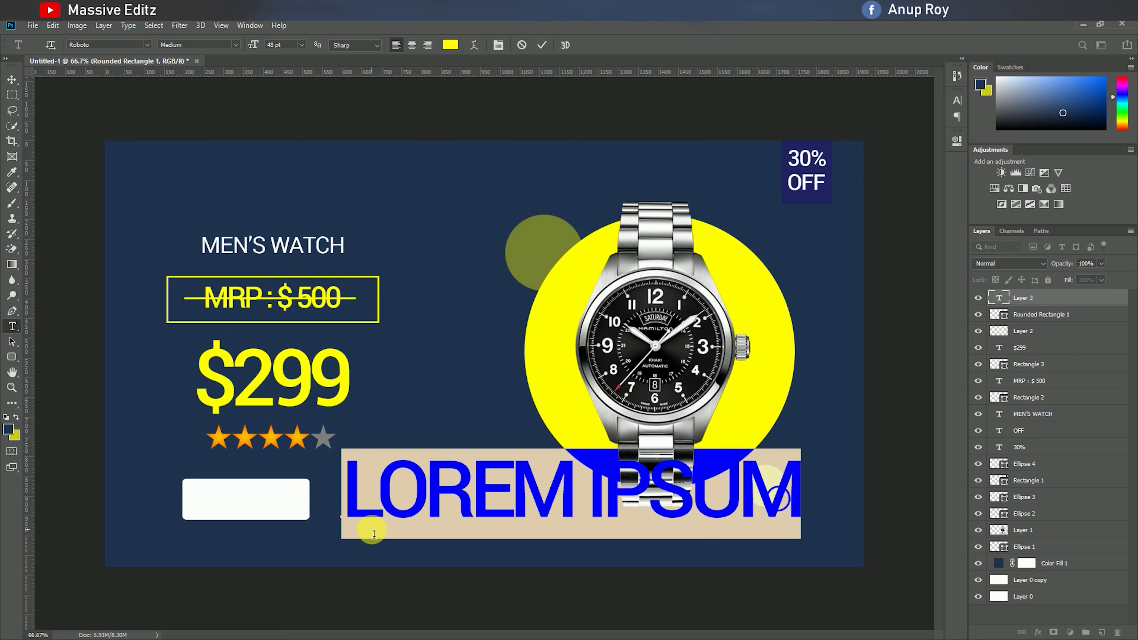
type("SHOP")
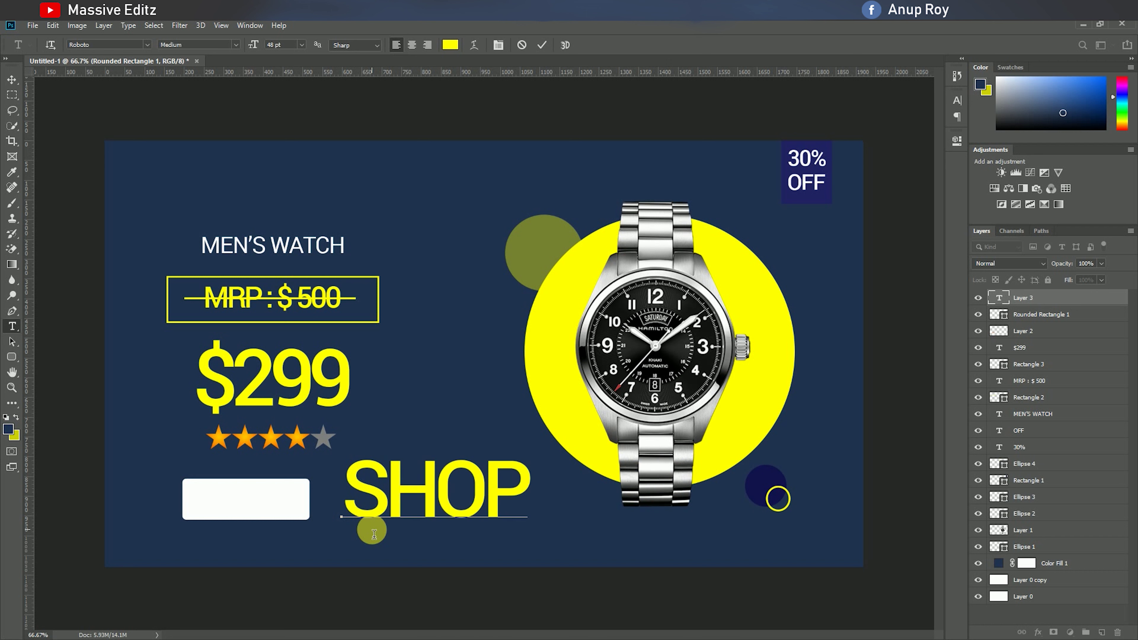
type(" NOE")
key("BackSpace")
type("W")
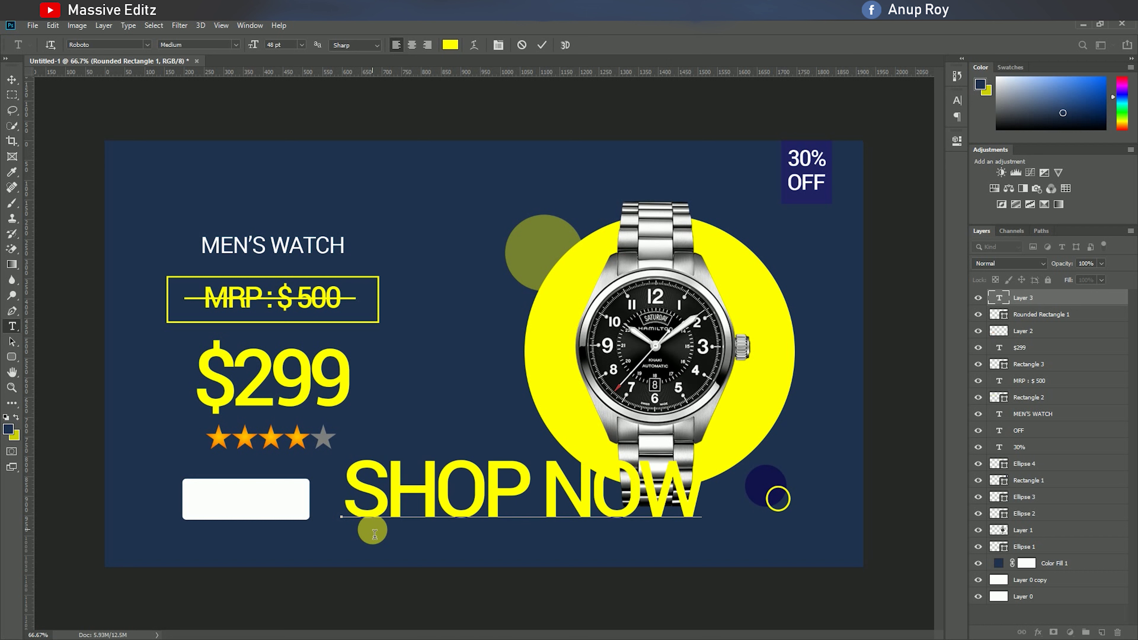
key("ctrl+a")
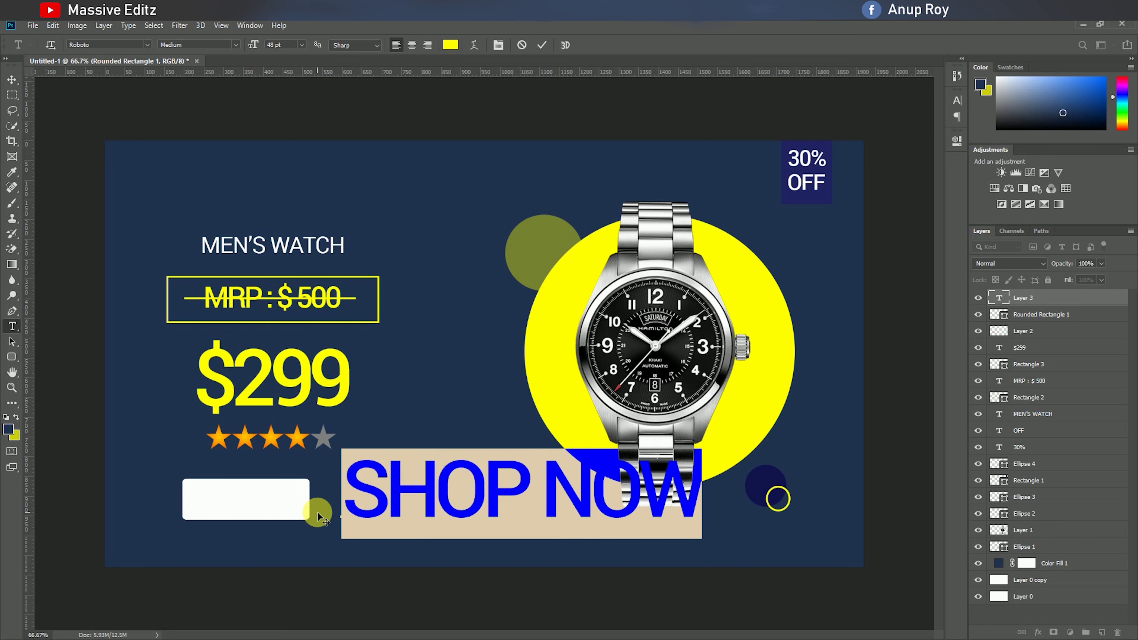
left_click(451, 45)
mouse_move(541, 190)
left_mouse_down()
mouse_move(369, 163)
mouse_move(409, 358)
left_mouse_up()
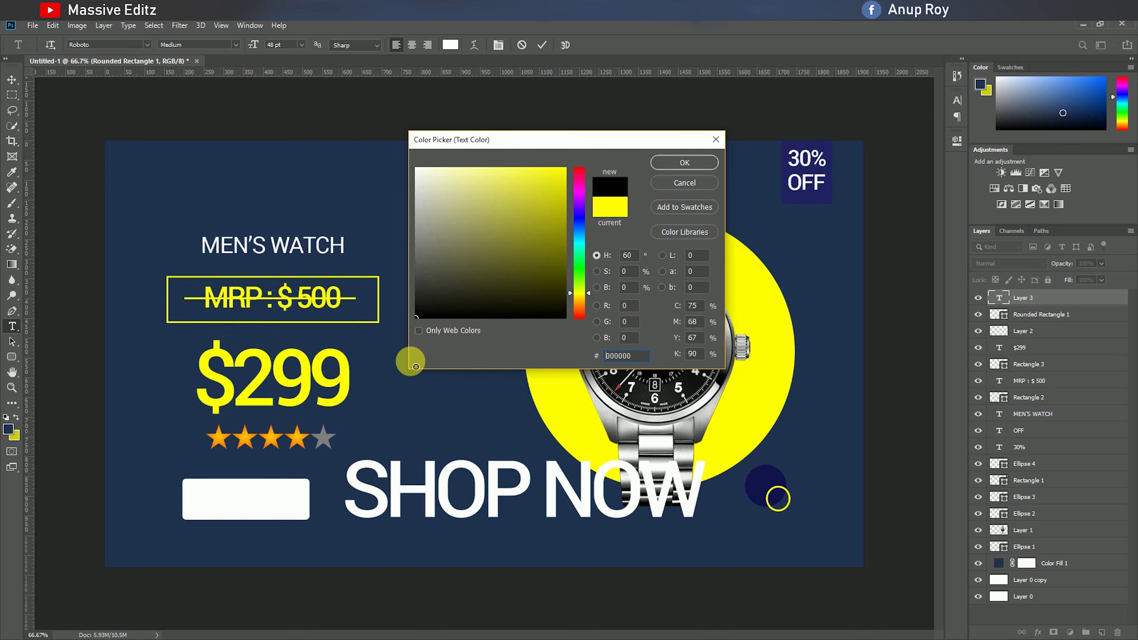
left_click(667, 161)
Step: Set SHOP NOW to 14 pt Regular and place it on the white button
left_click(301, 45)
left_click(293, 116)
left_click(302, 45)
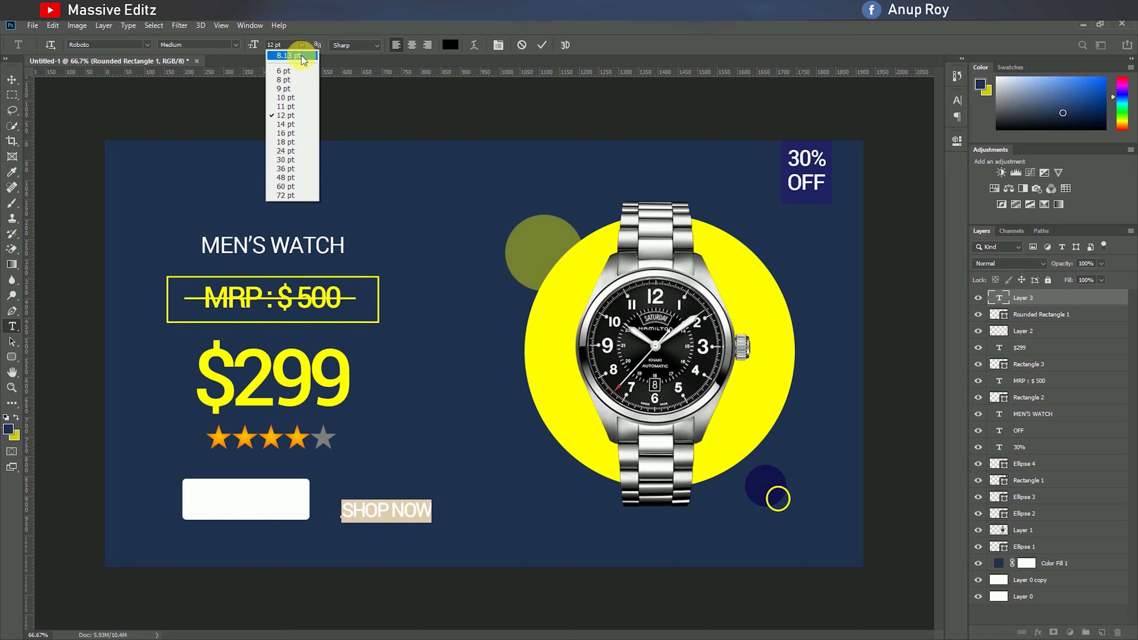
left_click(297, 124)
left_click_drag(414, 536, 270, 540)
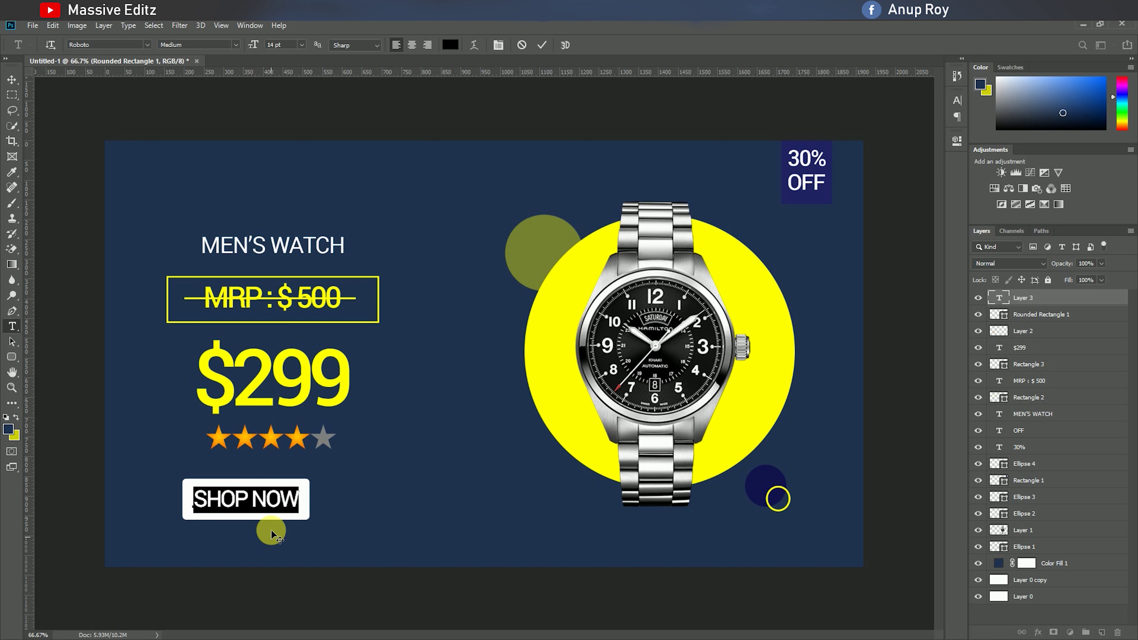
left_click(234, 44)
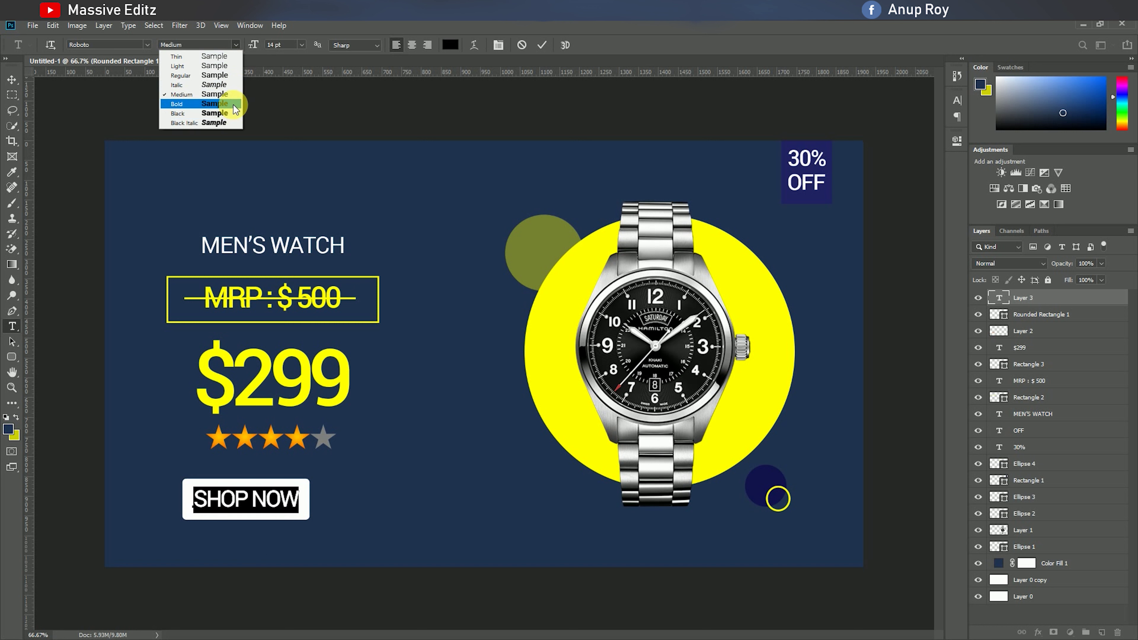
left_click(229, 76)
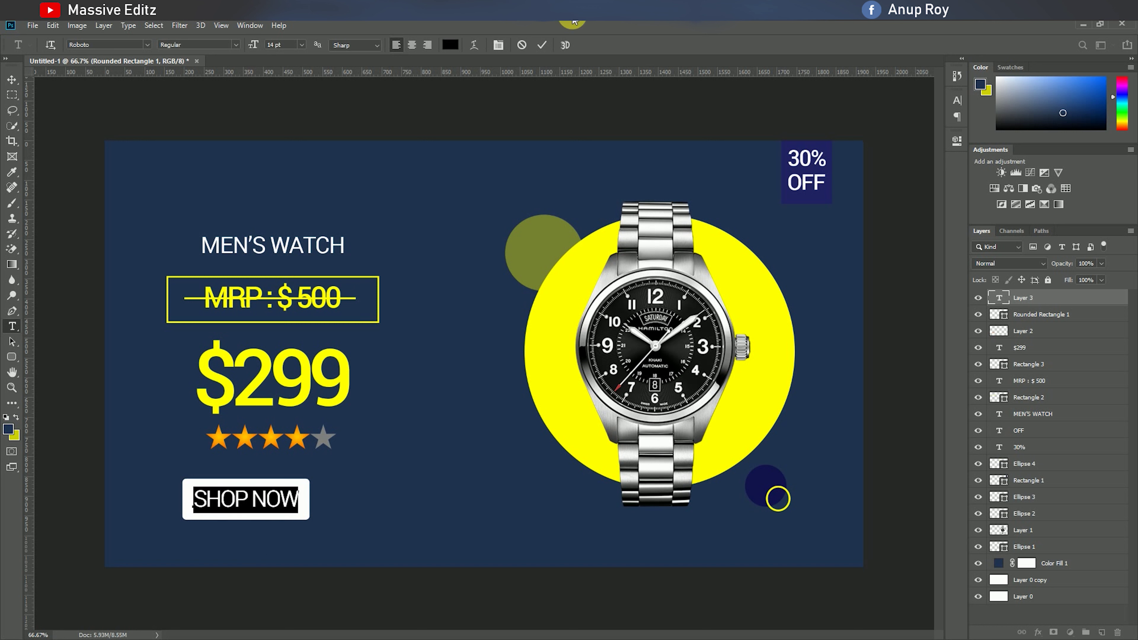
left_click(544, 45)
Step: Move the button and SHOP NOW label together slightly right and up
left_click(12, 79)
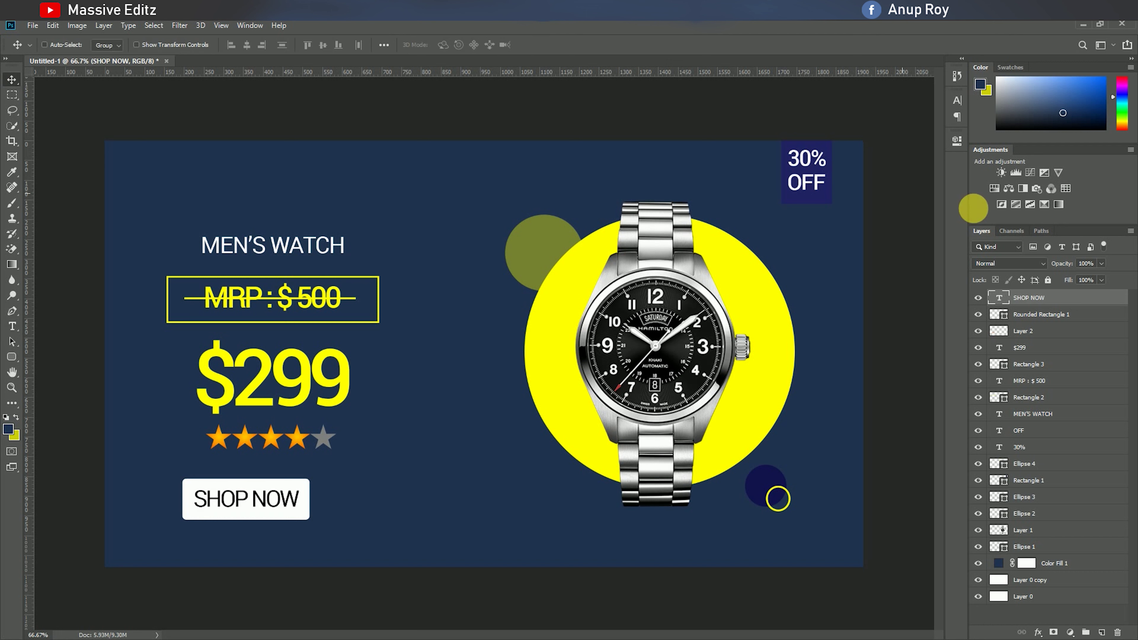
left_click(1040, 321, "ctrl")
mouse_move(274, 533)
left_mouse_down()
mouse_move(298, 534)
mouse_move(316, 508)
left_mouse_up()
key("Up")
key("Up")
key("Up")
key("Up")
key("Up")
key("Up")
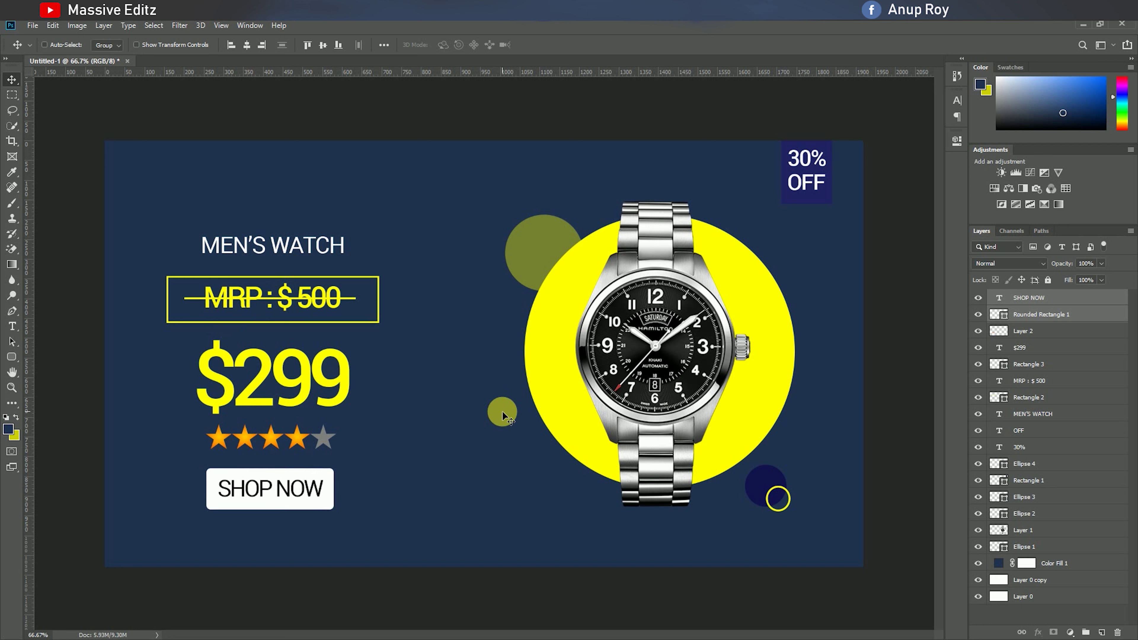
Step: Open the amazon.com logo PNG, drag it into the banner, and close its document
left_click(33, 25)
left_click(41, 46)
left_click(167, 143)
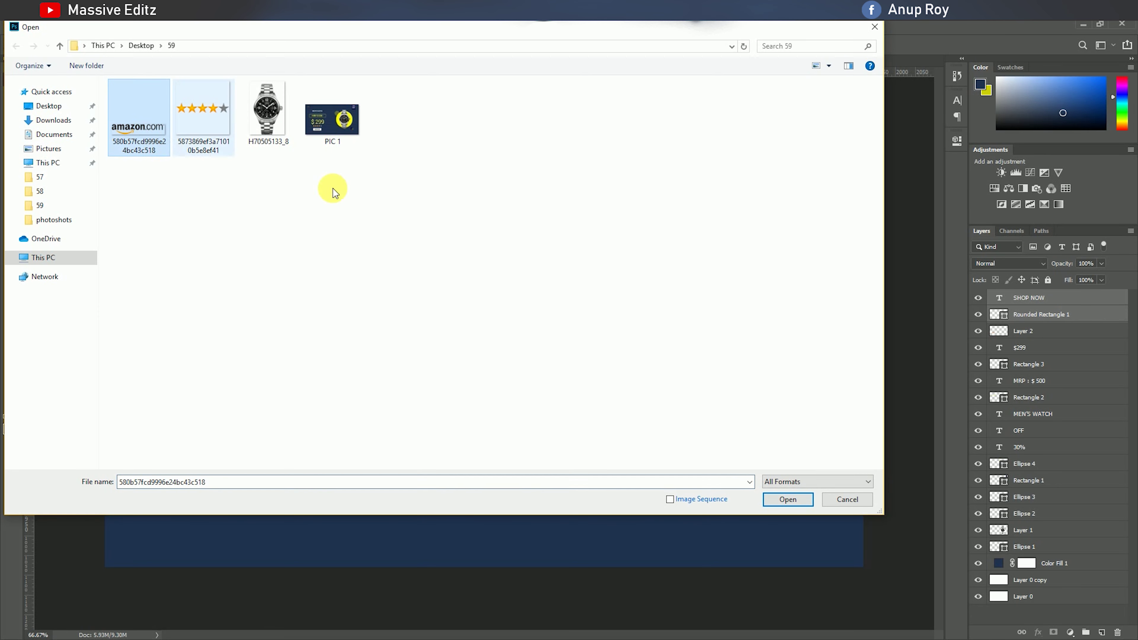
left_click(794, 499)
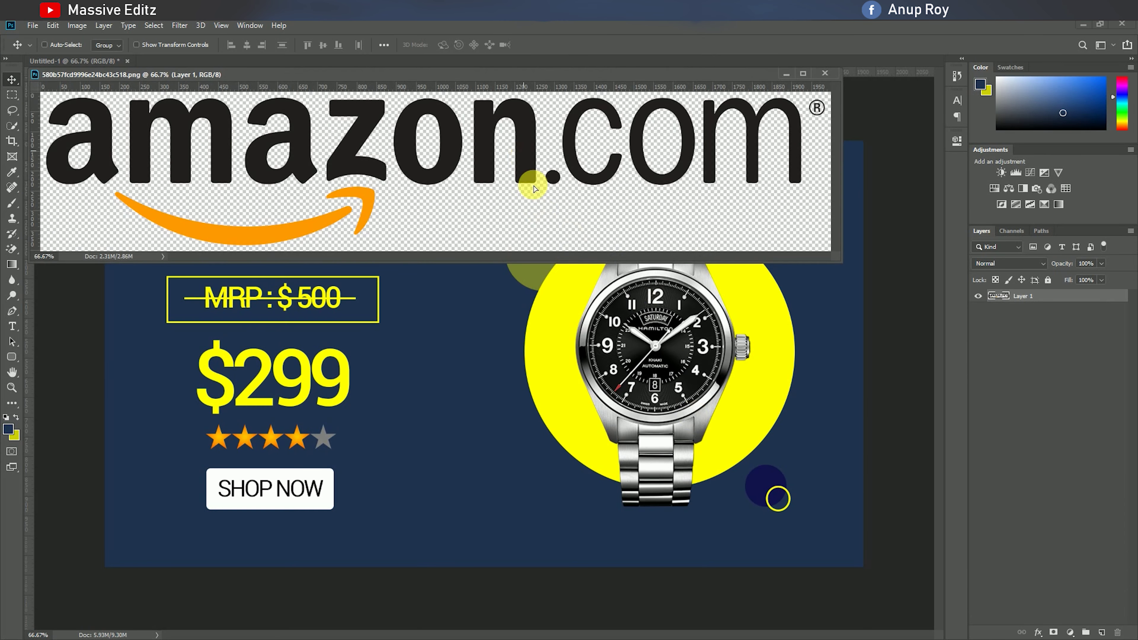
left_click_drag(448, 216, 466, 448)
left_click(825, 73)
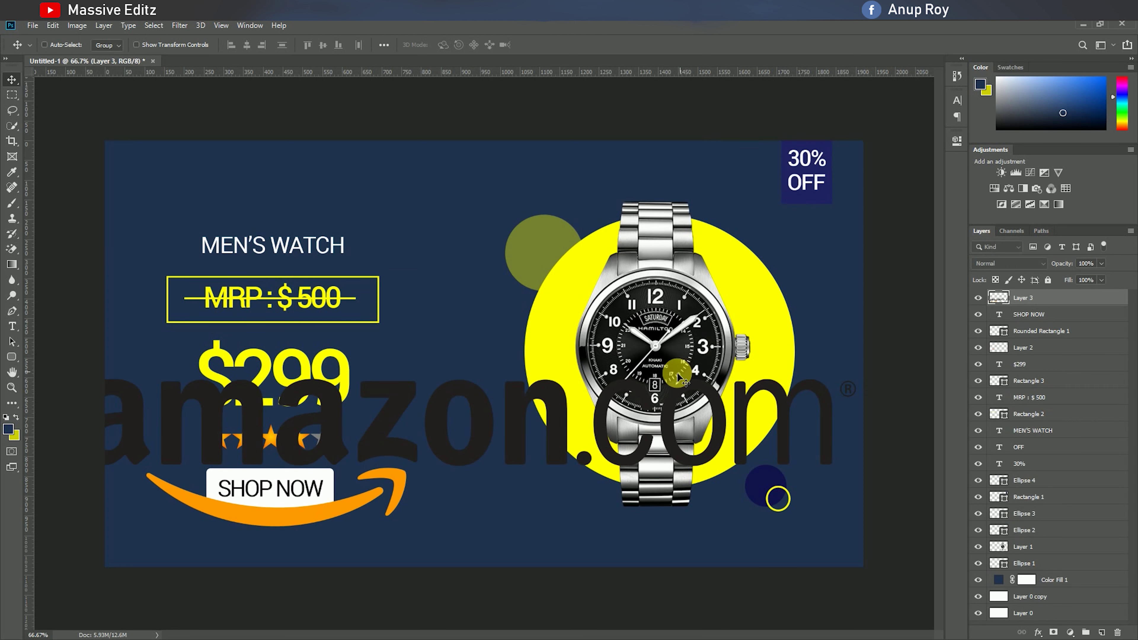
Step: Scale the amazon.com logo down into the banner's top-left corner
key("ctrl+t")
mouse_move(856, 378)
left_mouse_down()
mouse_move(275, 488)
mouse_move(299, 160)
mouse_move(275, 179)
mouse_move(249, 170)
left_mouse_up()
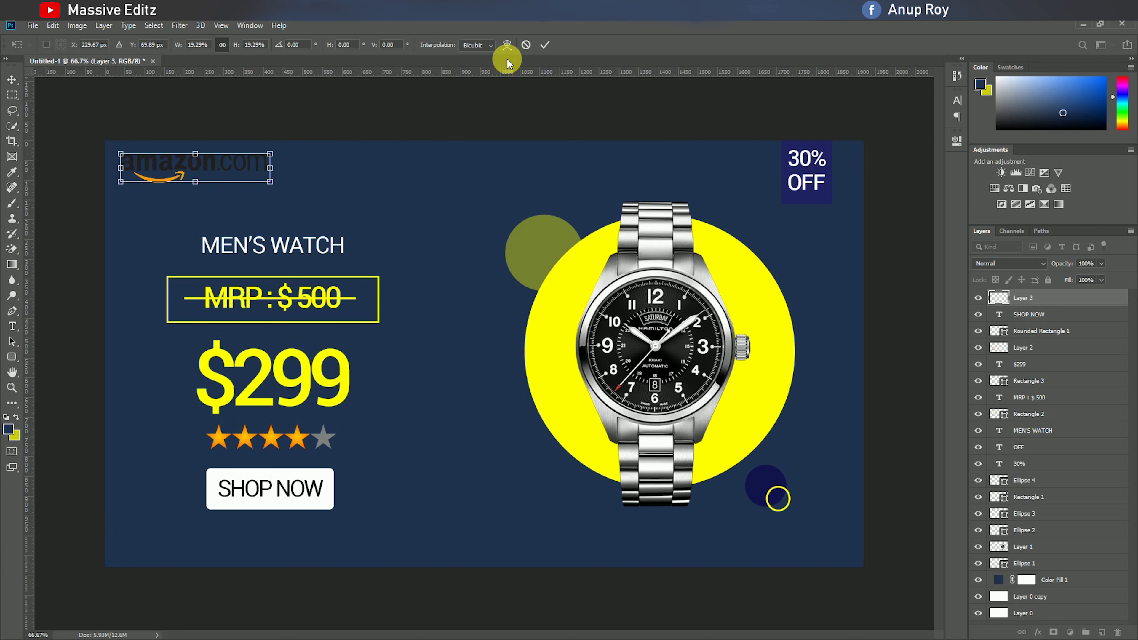
left_click(536, 52)
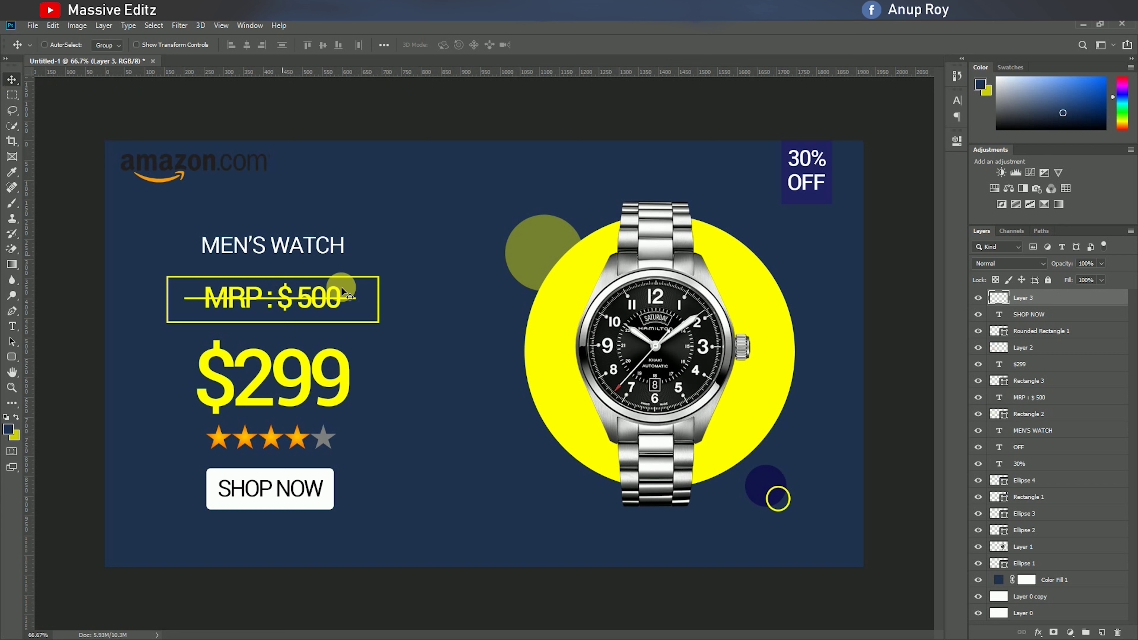
Step: Shift the watch and its ellipse layers together slightly left and down
left_click(1039, 514)
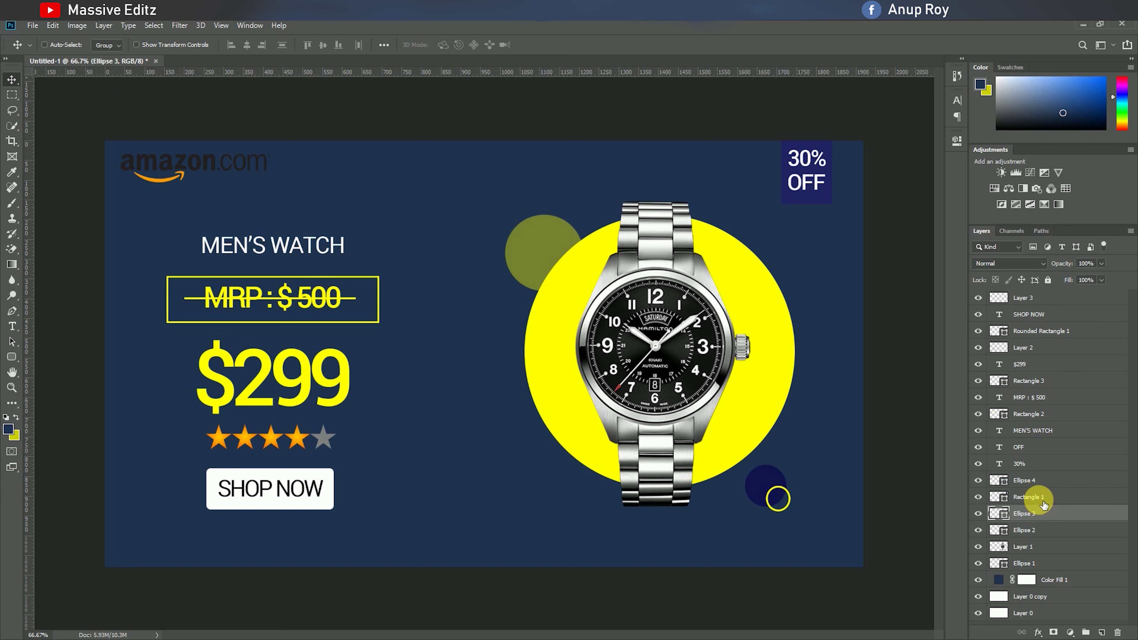
left_click(1030, 480, "ctrl")
left_click(1039, 546, "shift")
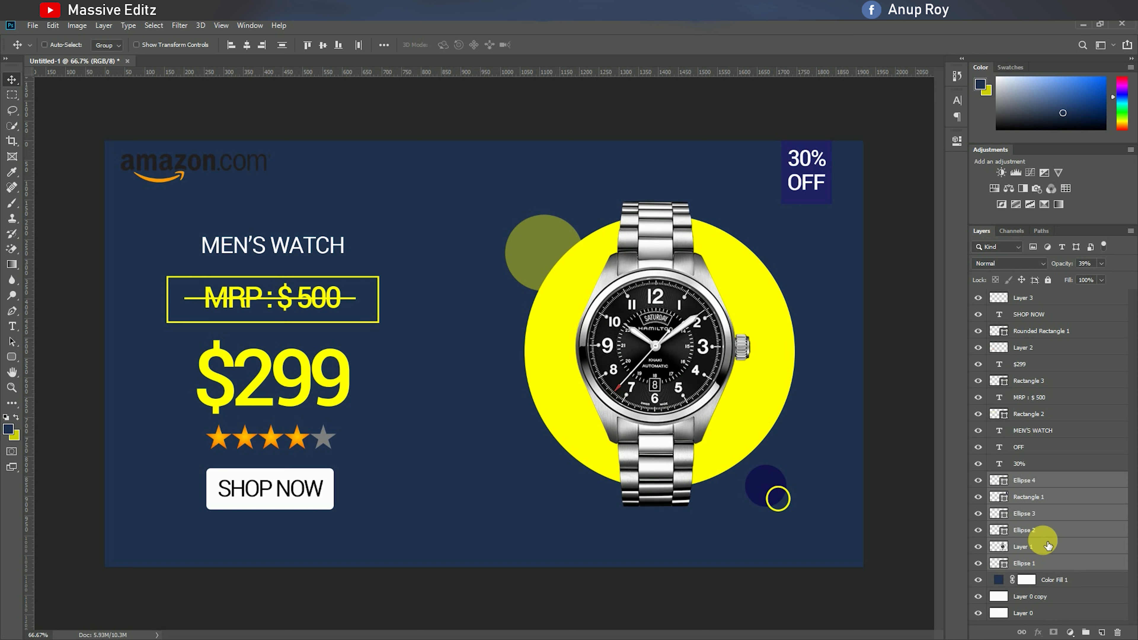
left_click_drag(723, 400, 718, 415)
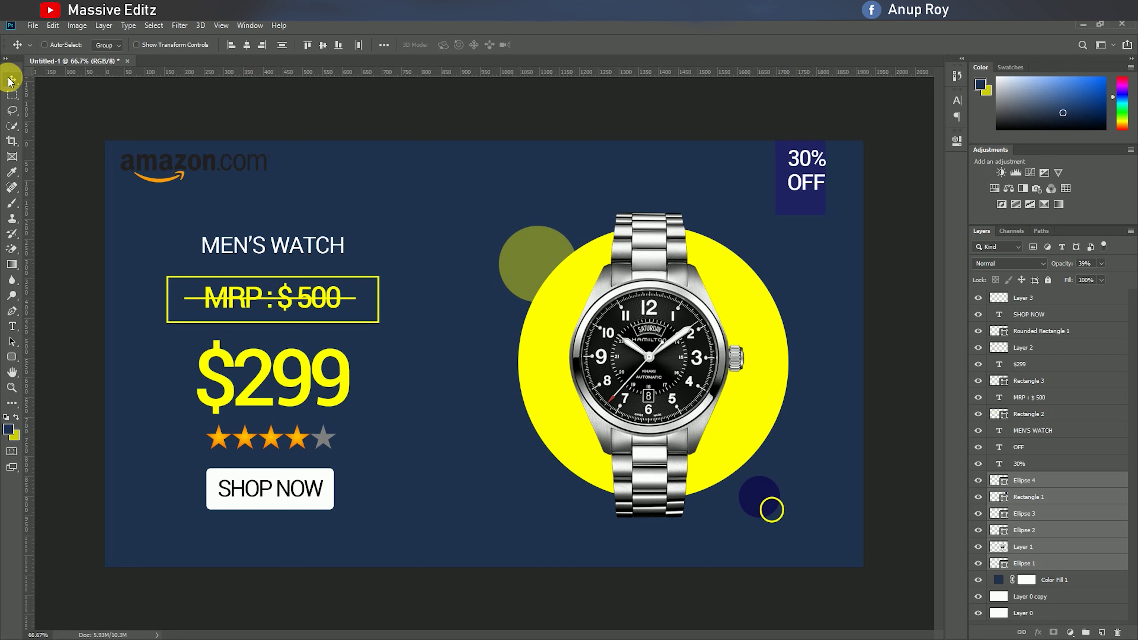
Step: Move the Rectangle 1 box behind 30% OFF back to the right
left_click(1011, 302)
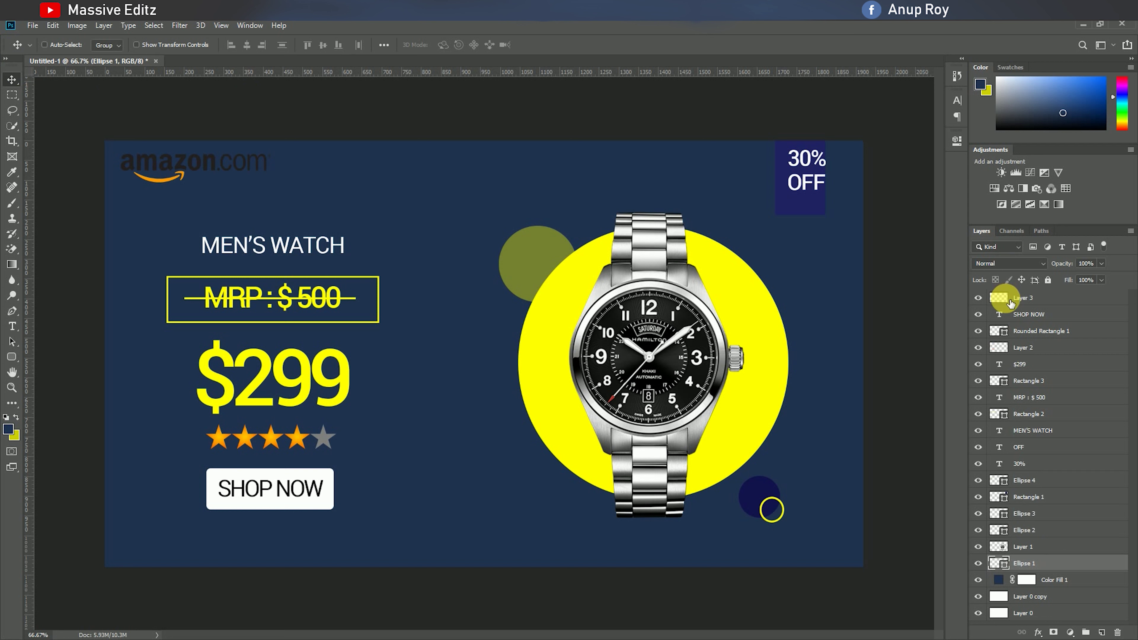
left_click(1030, 497)
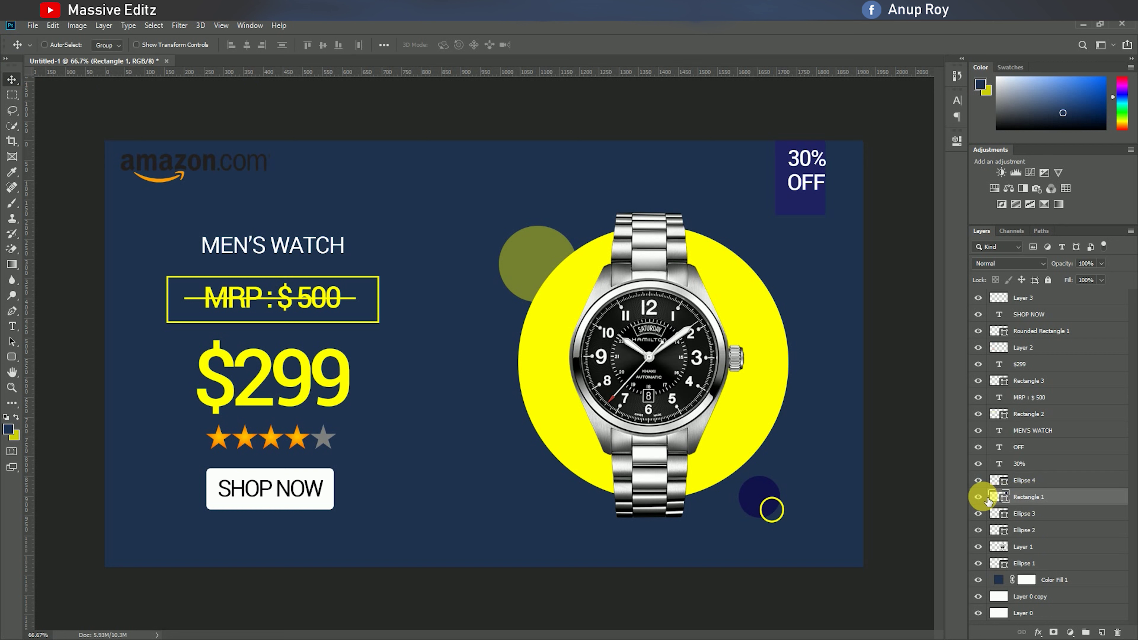
left_click(803, 200)
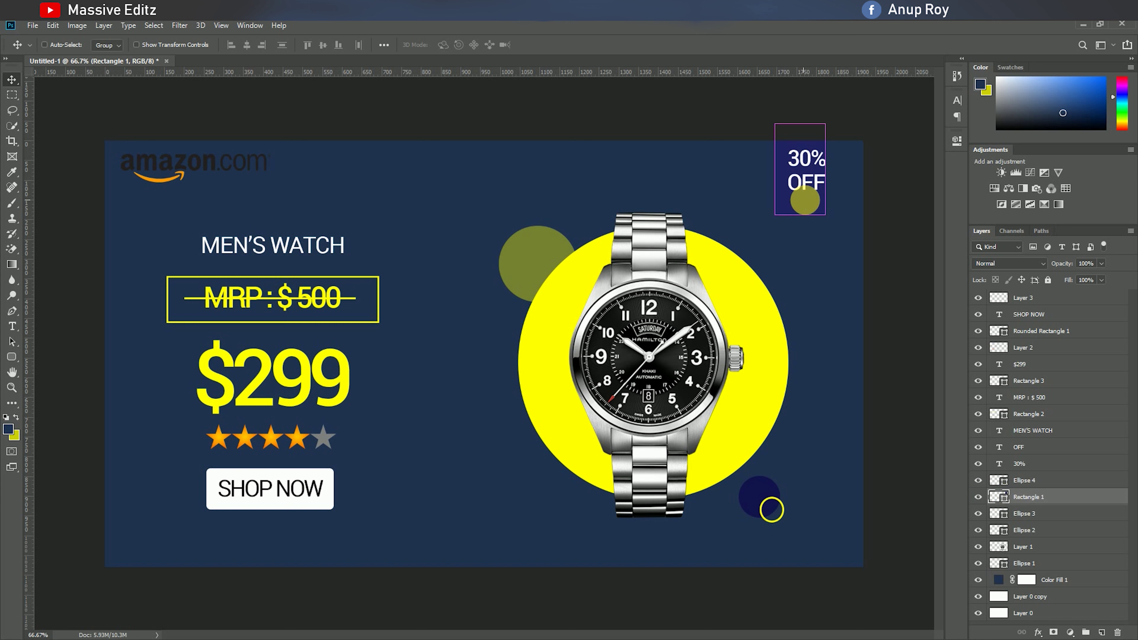
left_click_drag(803, 200, 819, 201)
Step: Stamp all visible layers into a new Layer 4 above the logo layer
left_click(1026, 298)
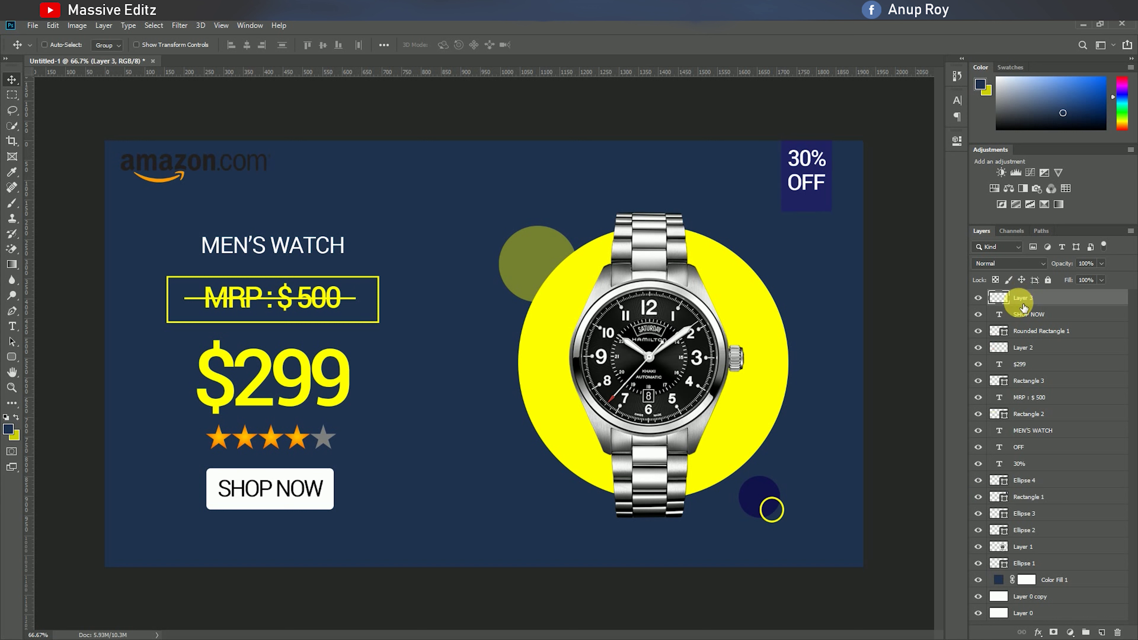
key("ctrl+alt+shift+e")
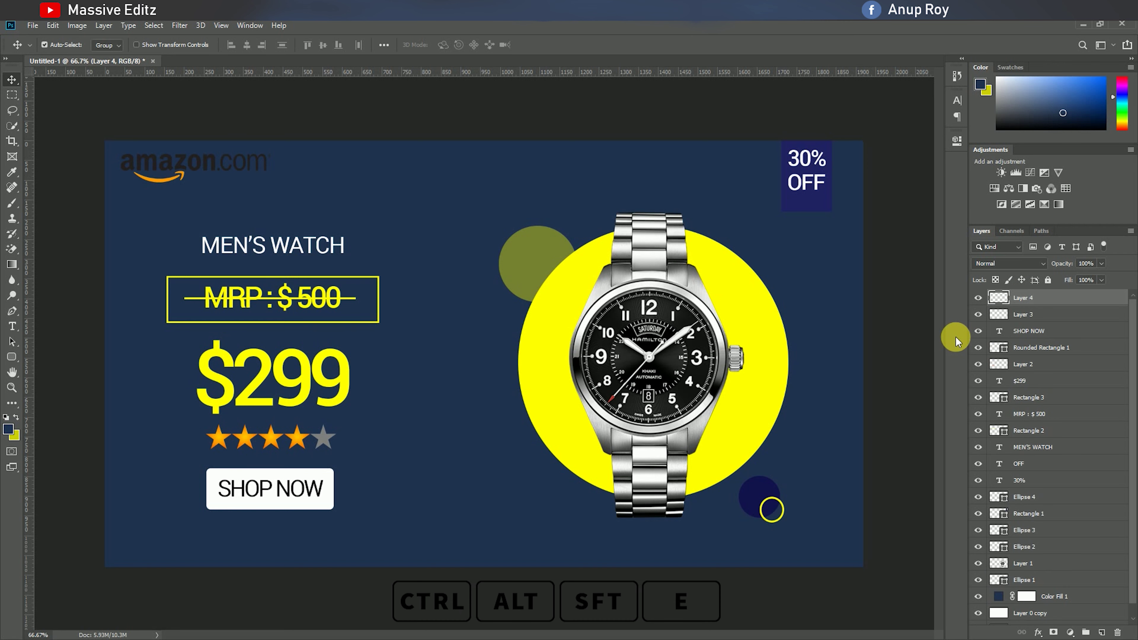